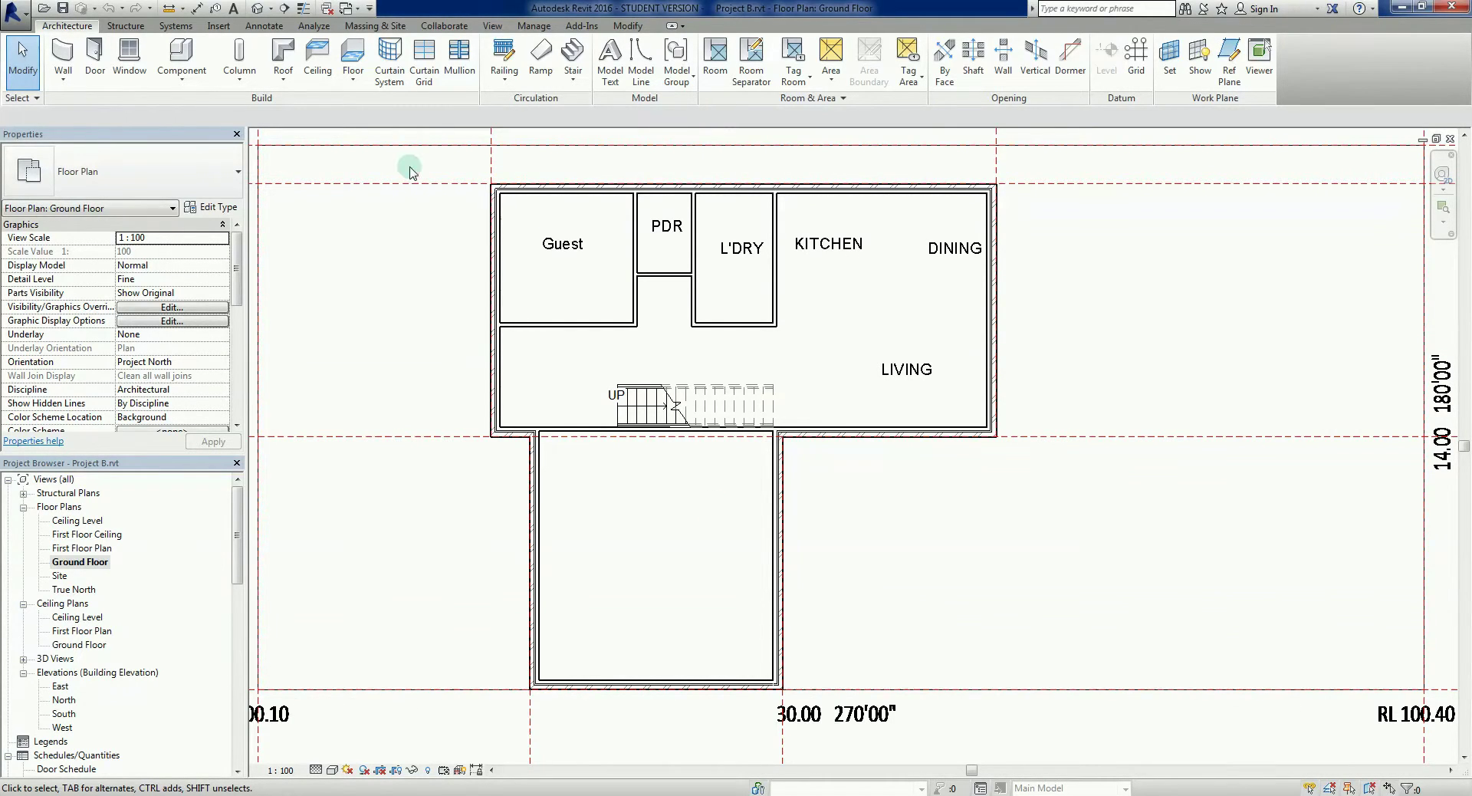
- Pan and zoom the Ground Floor plan to bring the left level labels into view
middle_drag(378, 290, 434, 314)
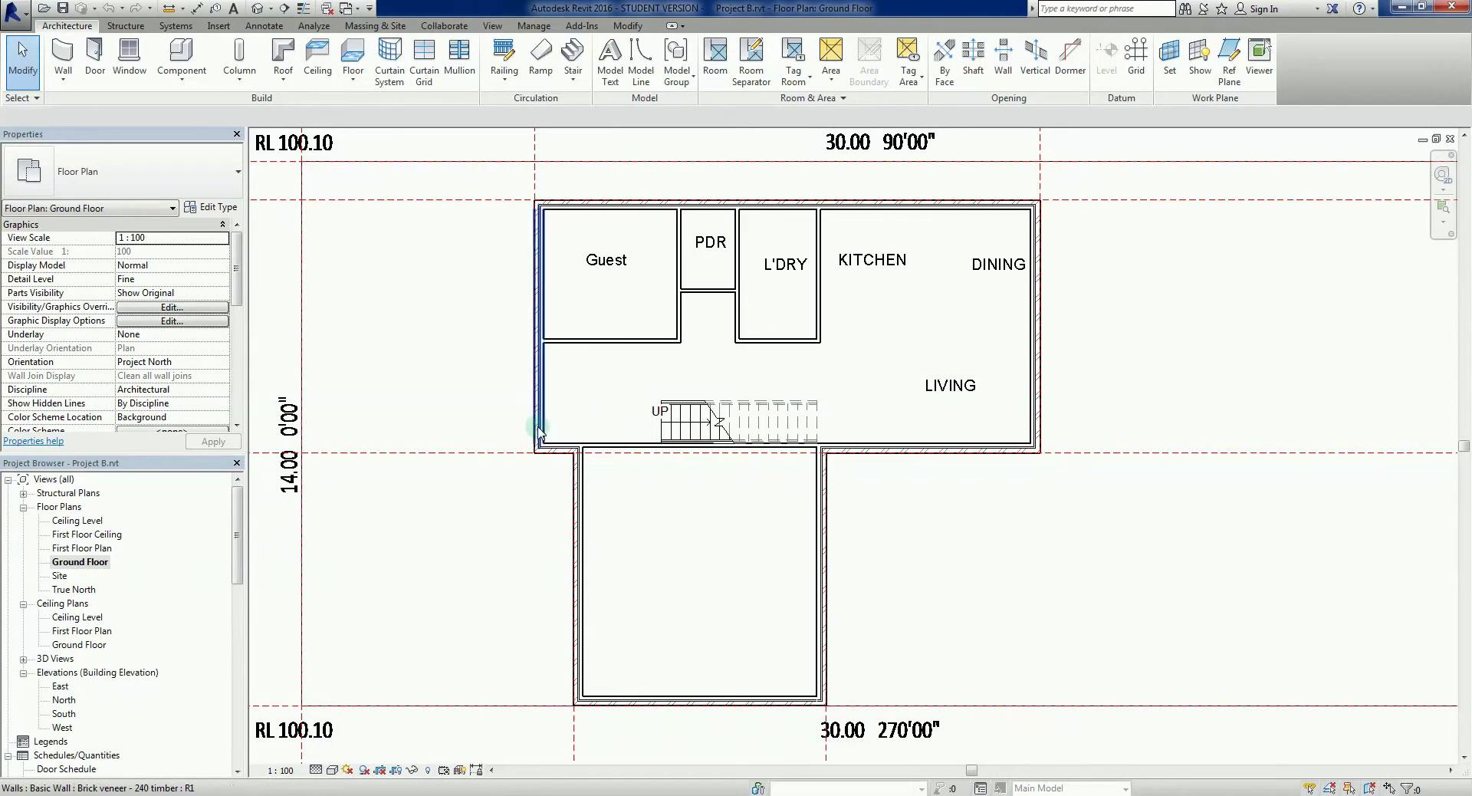
scroll(544, 385, up, 2)
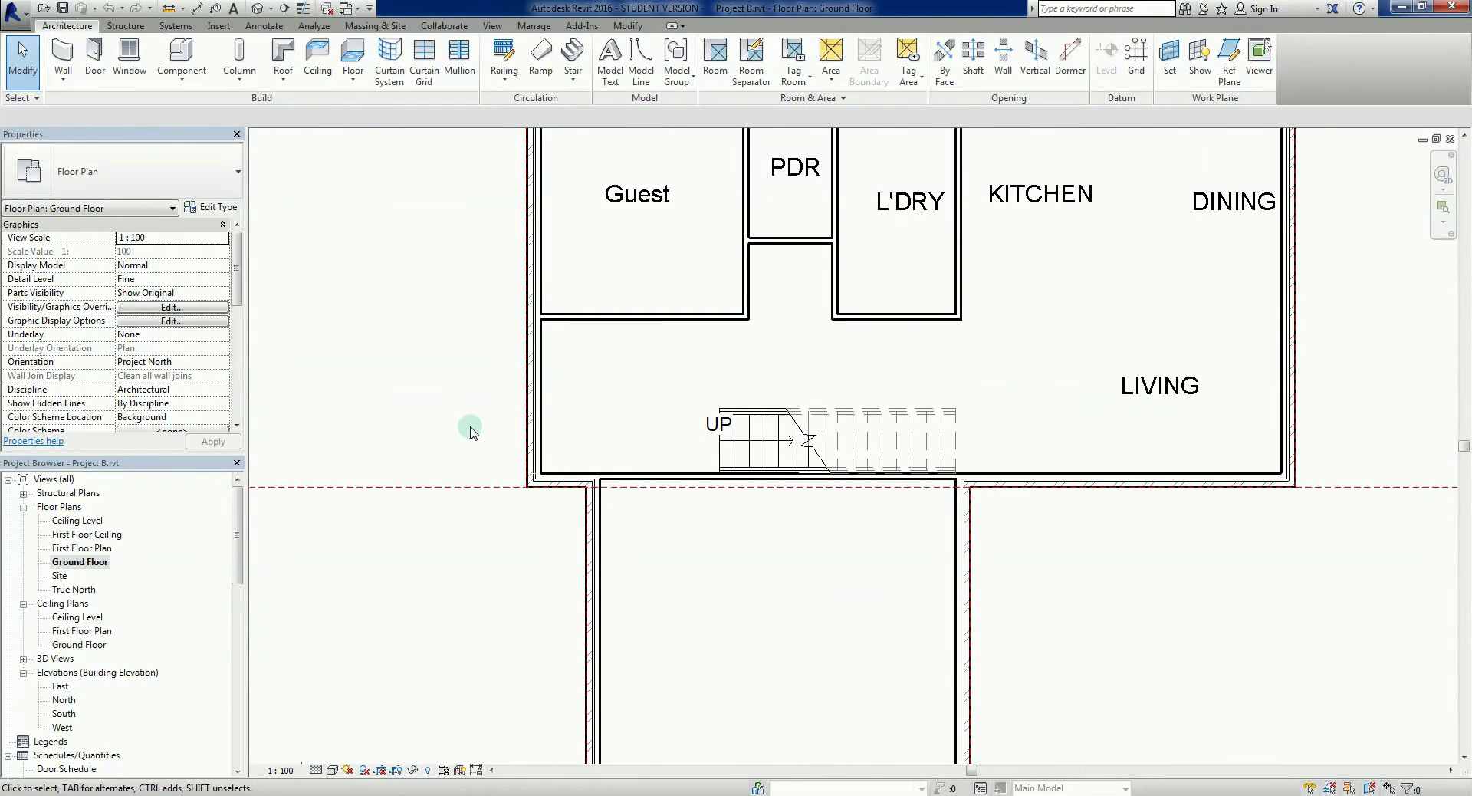
scroll(552, 418, down, 2)
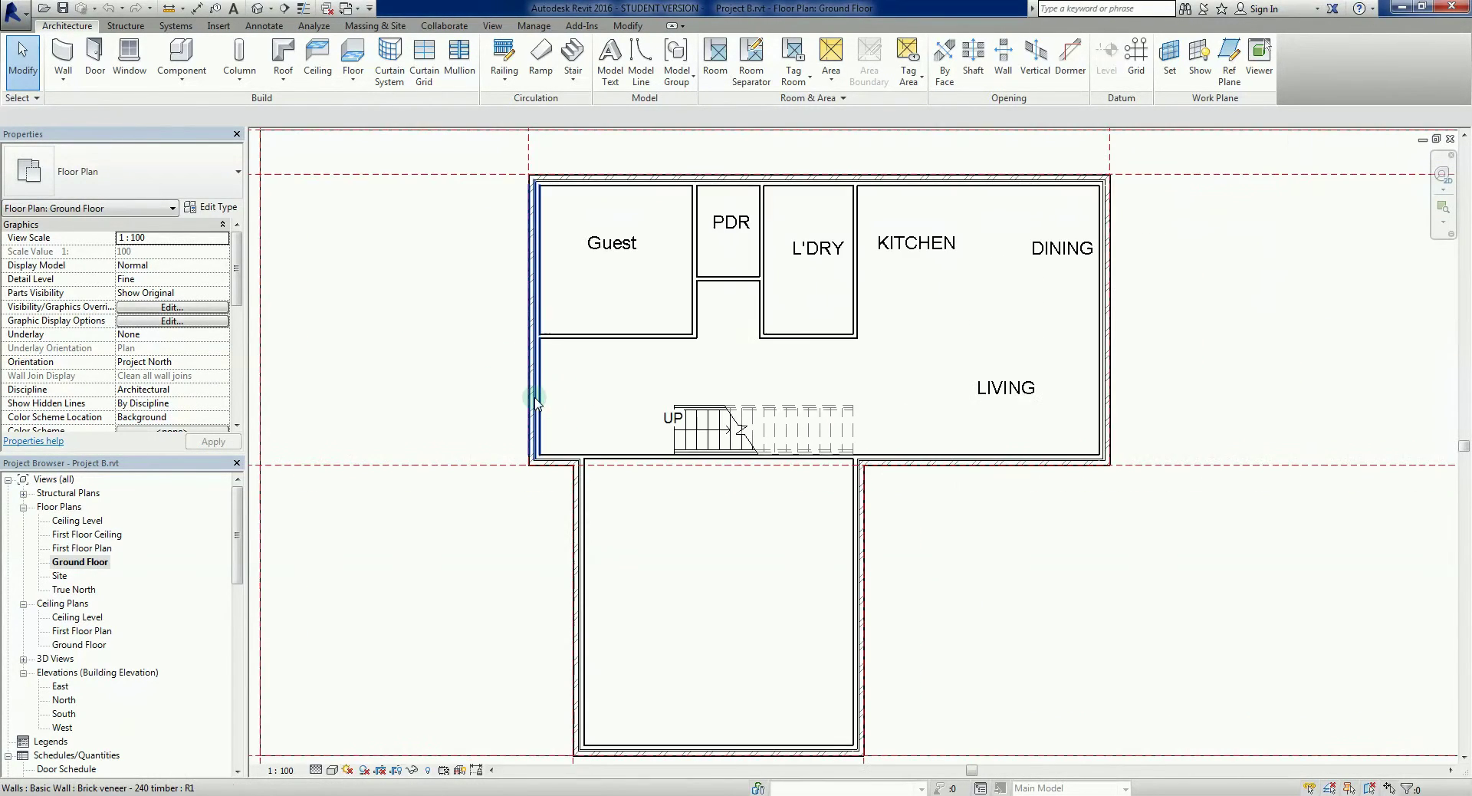
scroll(581, 397, down, 2)
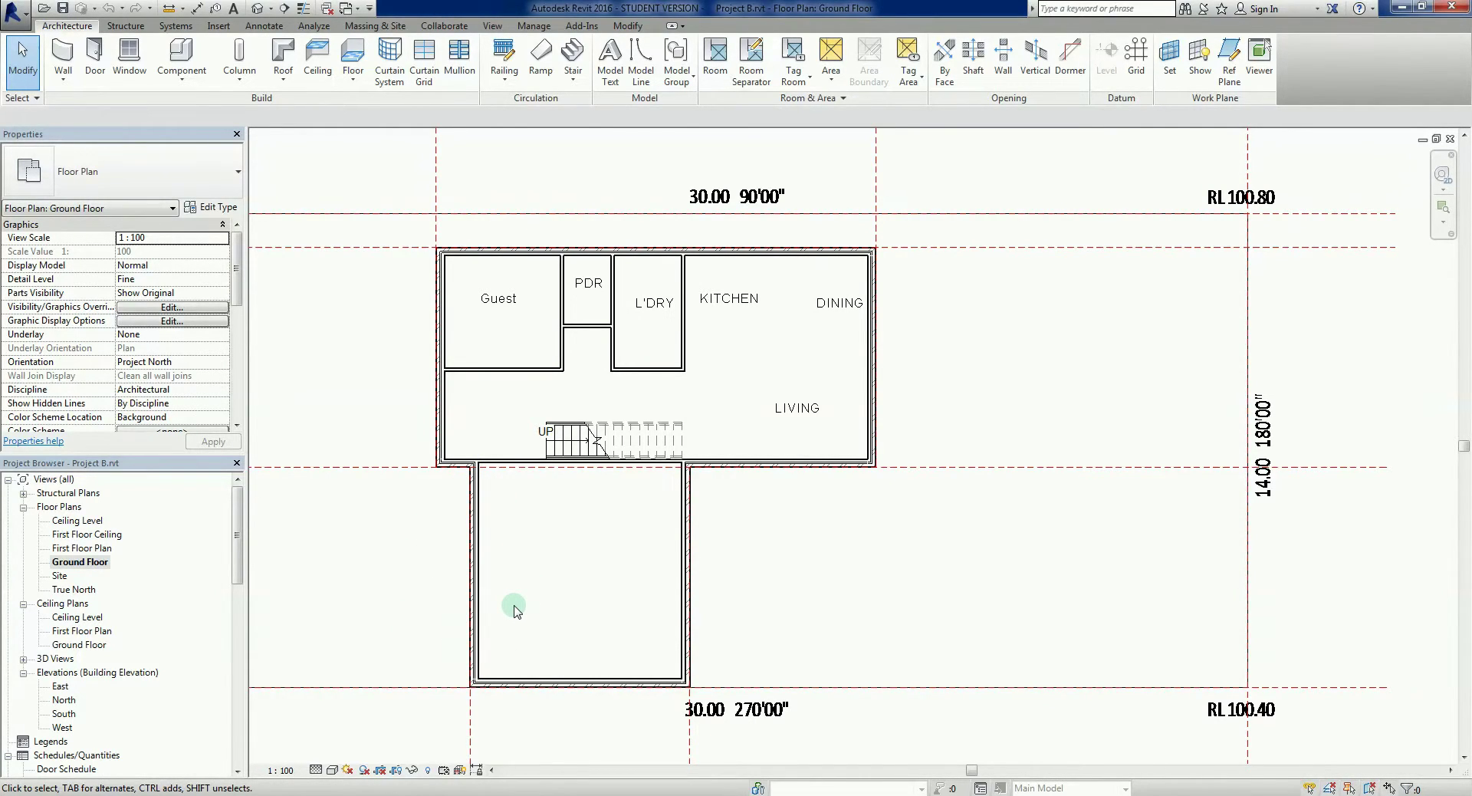
middle_drag(514, 610, 636, 607)
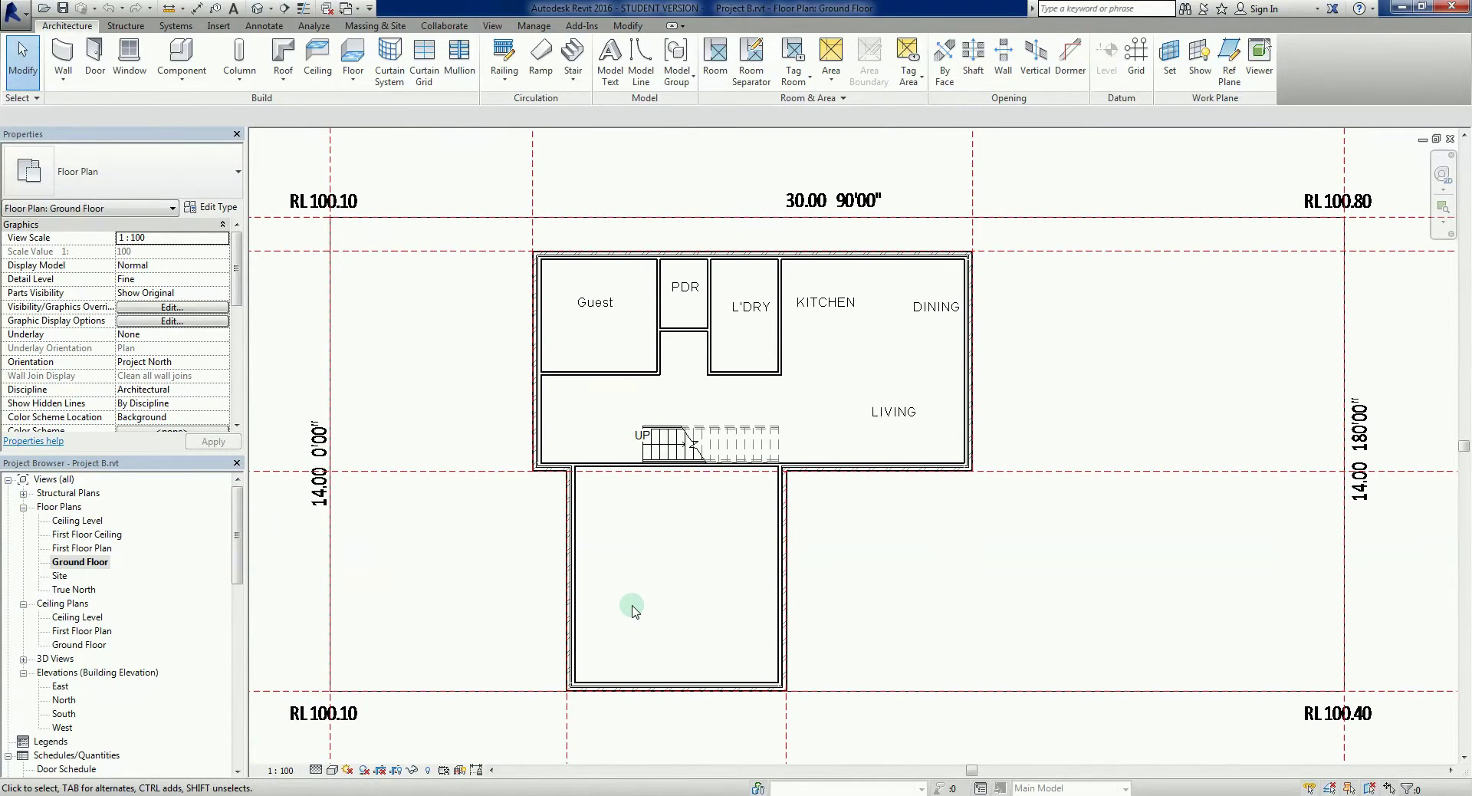
click(198, 239)
- Start the Door tool and scroll through the door types in the Type Selector
click(105, 83)
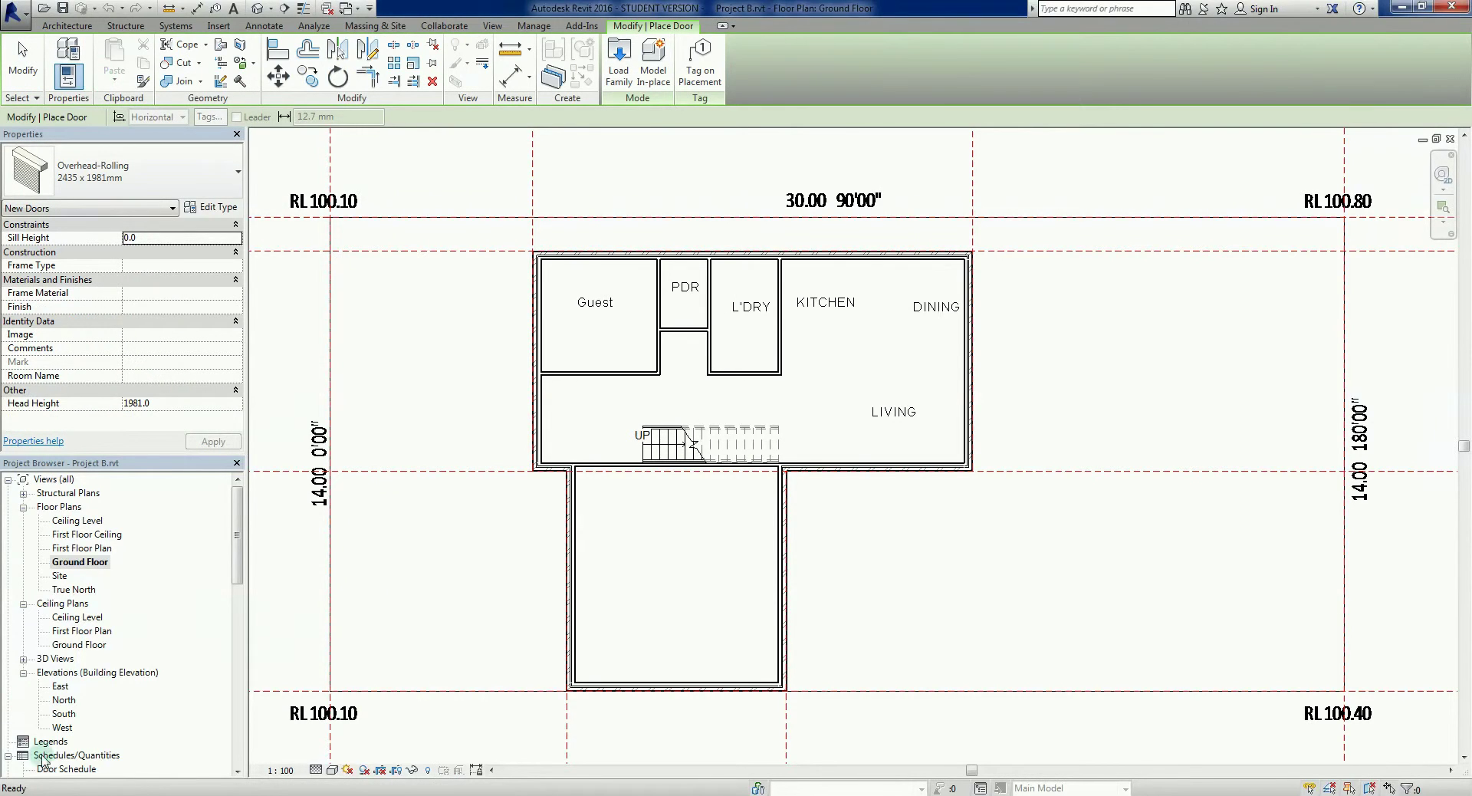
right_click(46, 794)
click(318, 692)
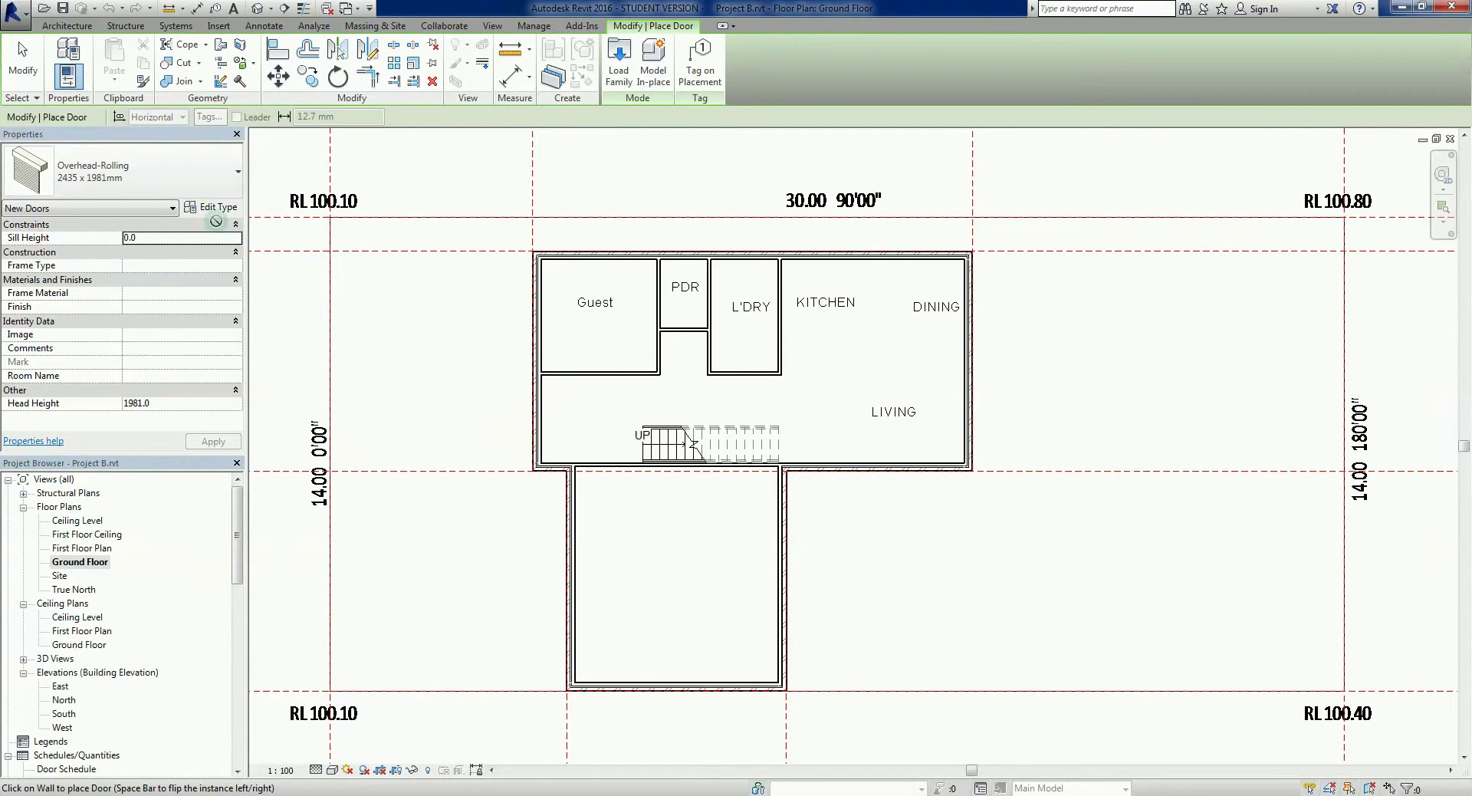
click(199, 179)
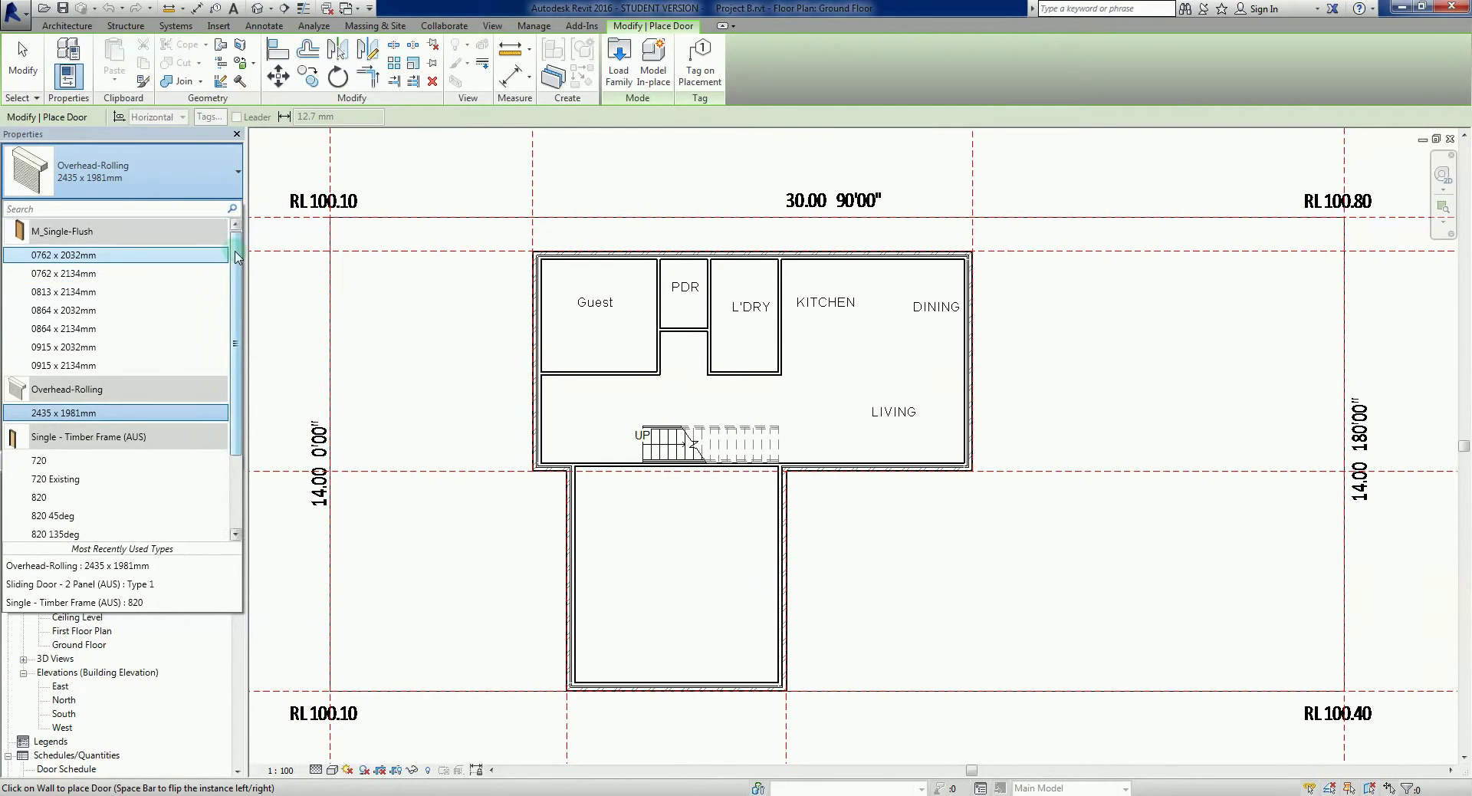
drag(236, 291, 240, 257)
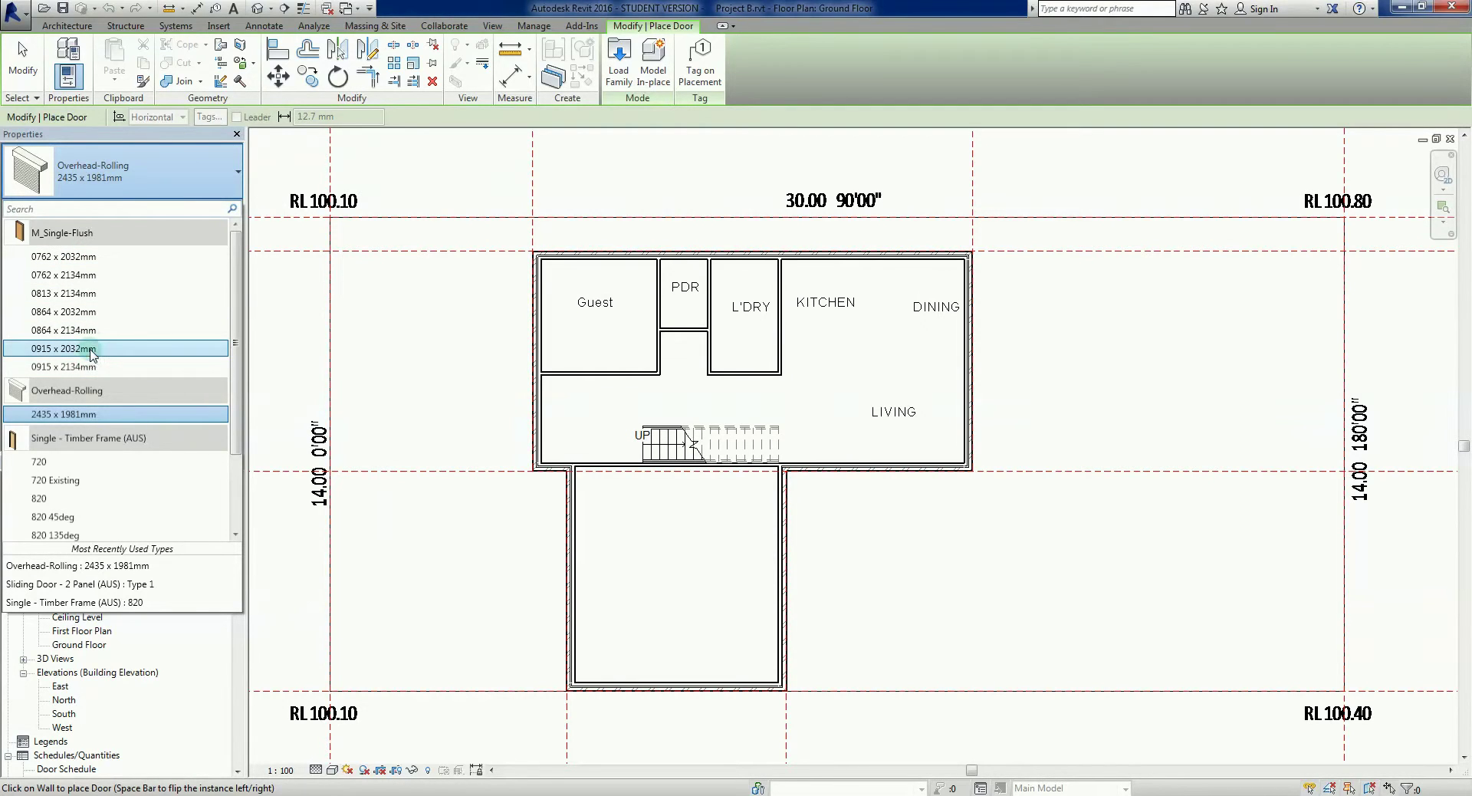
mouse_move(92, 352)
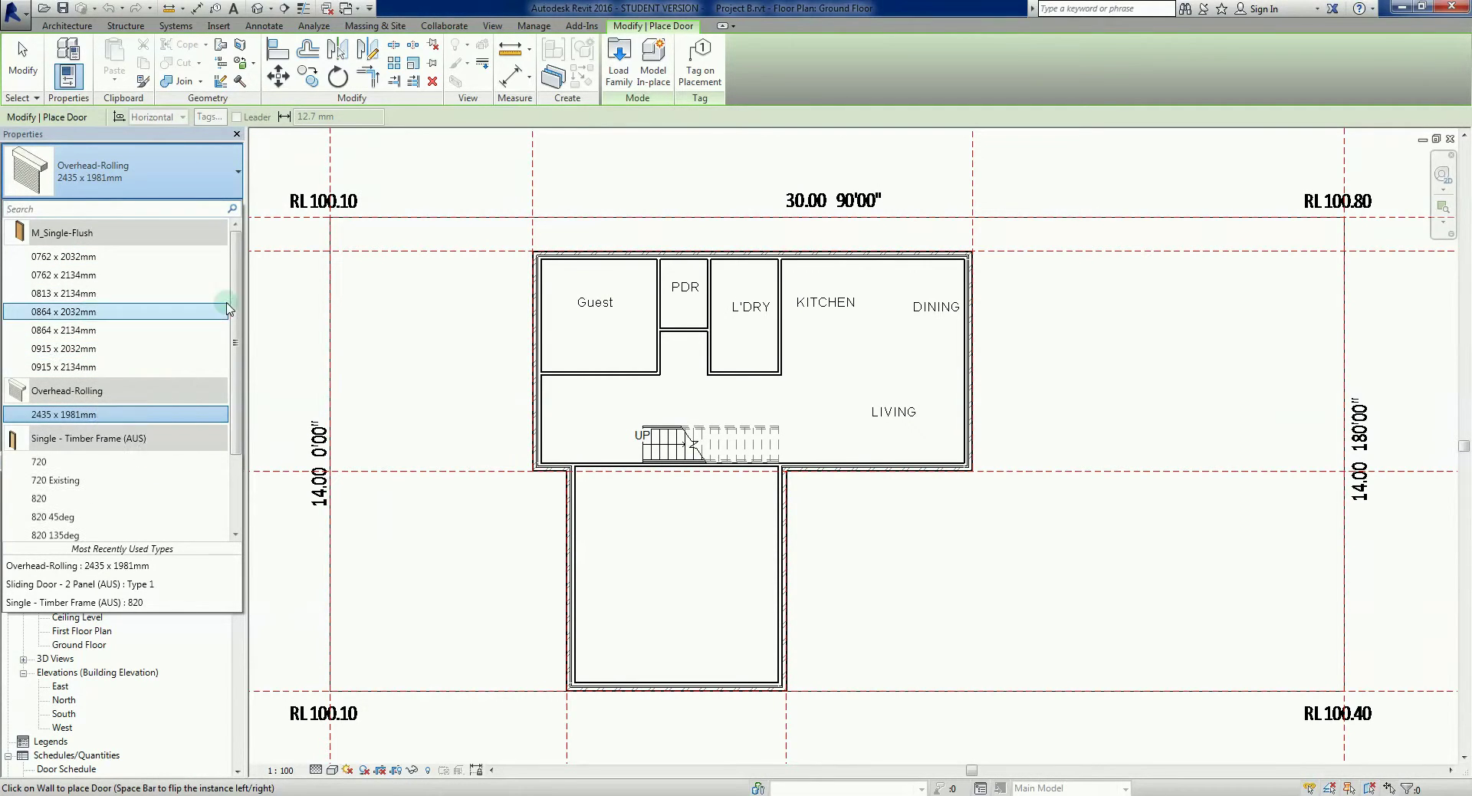
drag(233, 285, 230, 360)
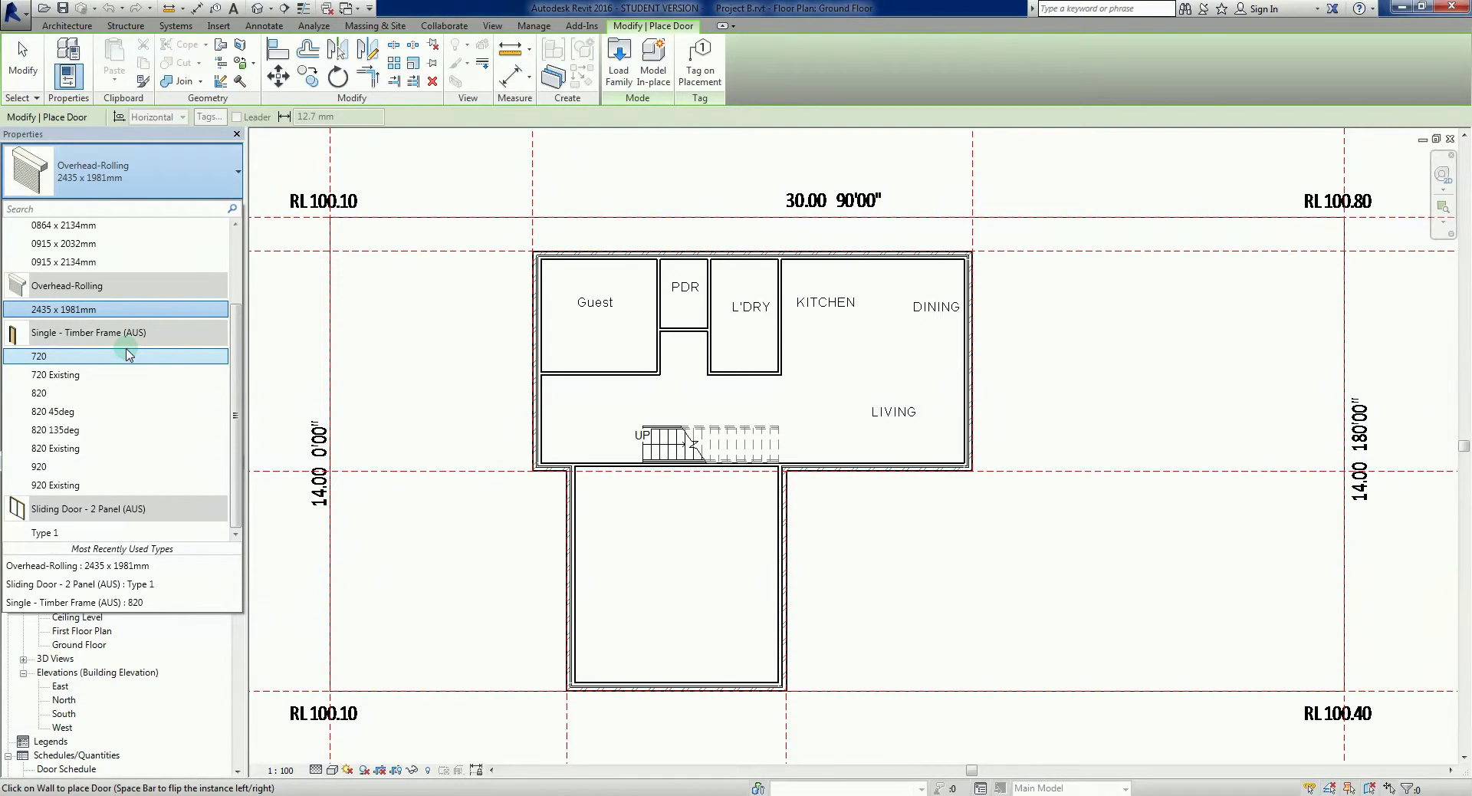
mouse_move(129, 356)
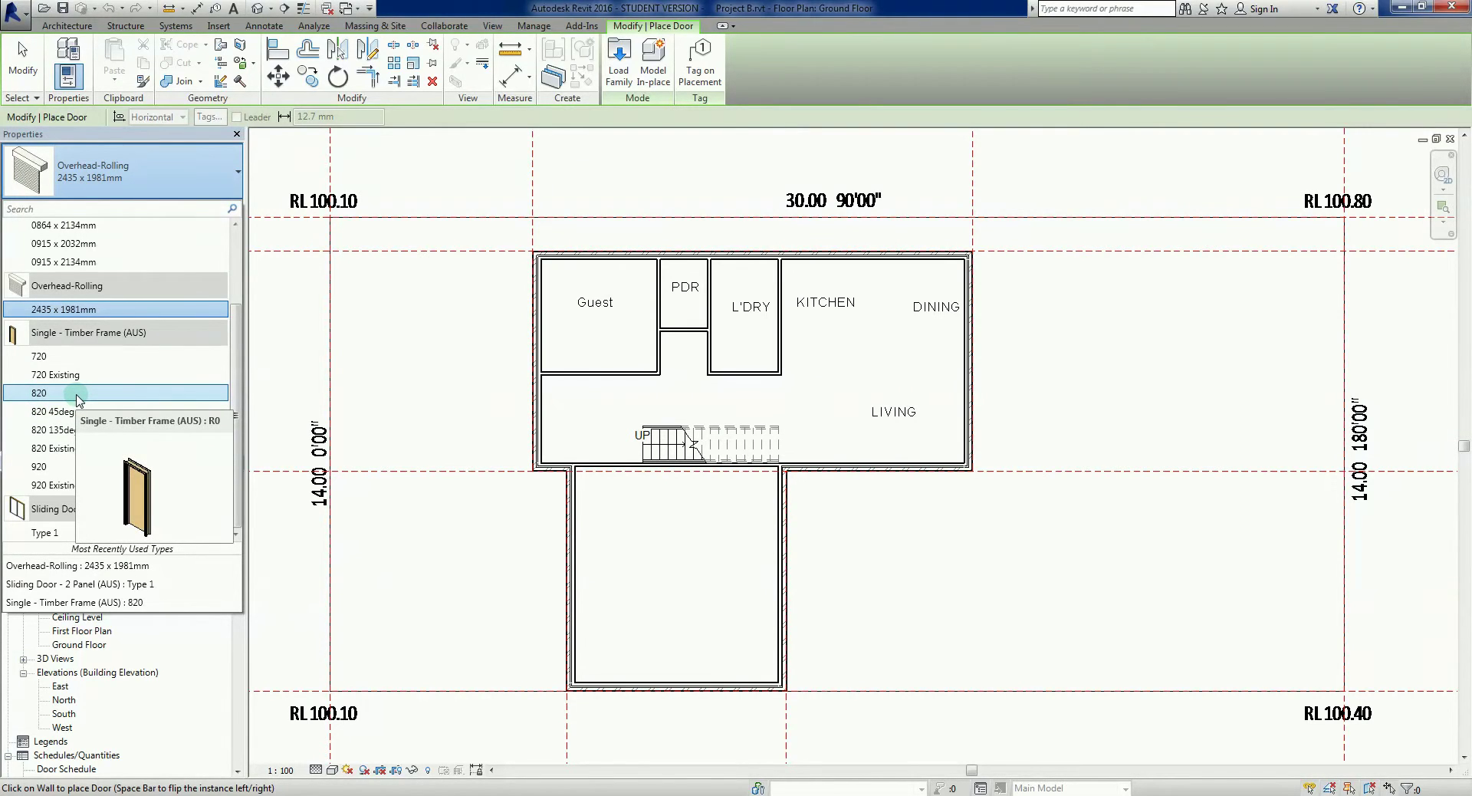
- Place a Single - Timber Frame (AUS) 820 door in the Guest room's lower wall, swinging inward
click(77, 394)
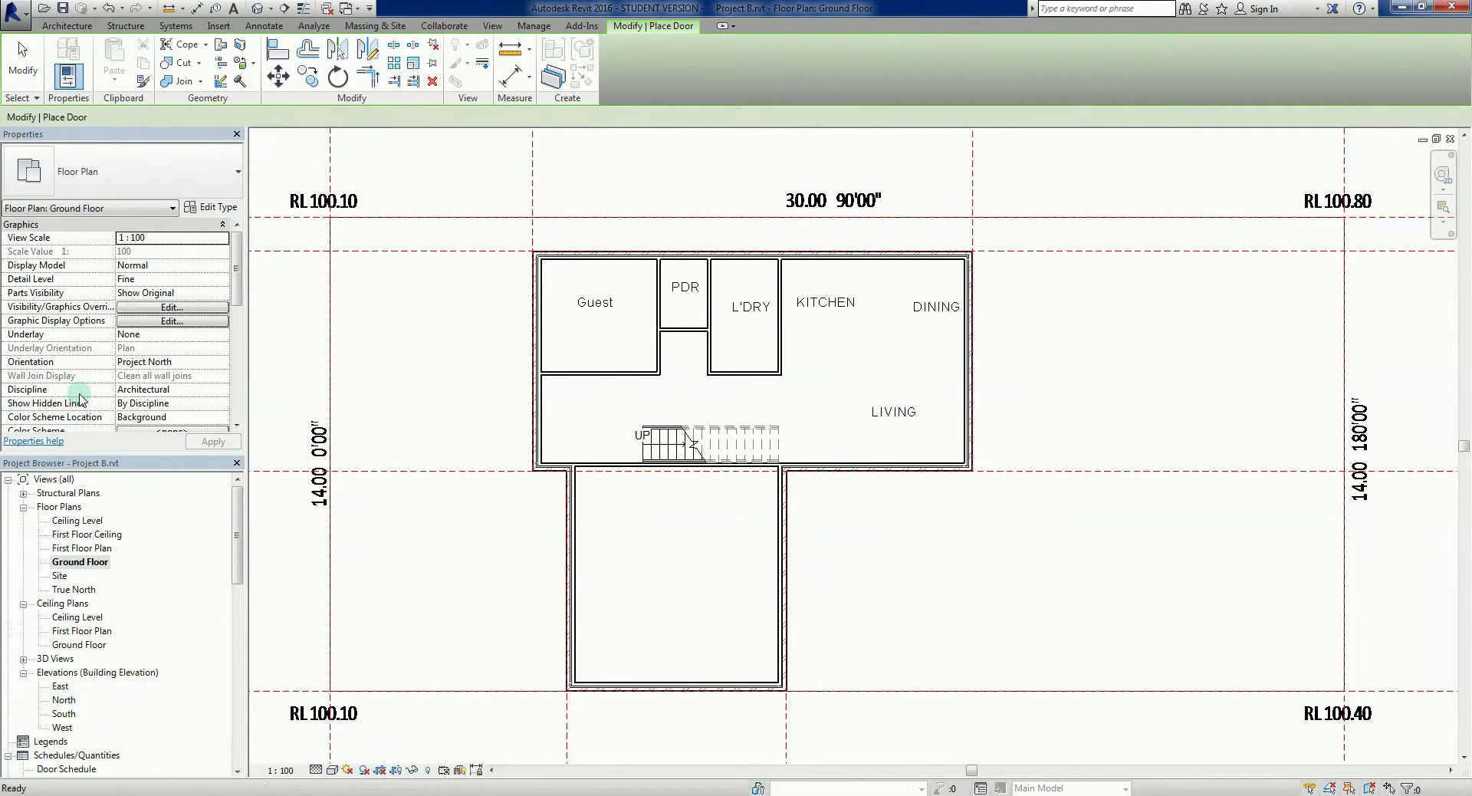
scroll(644, 372, up, 2)
scroll(643, 372, up, 4)
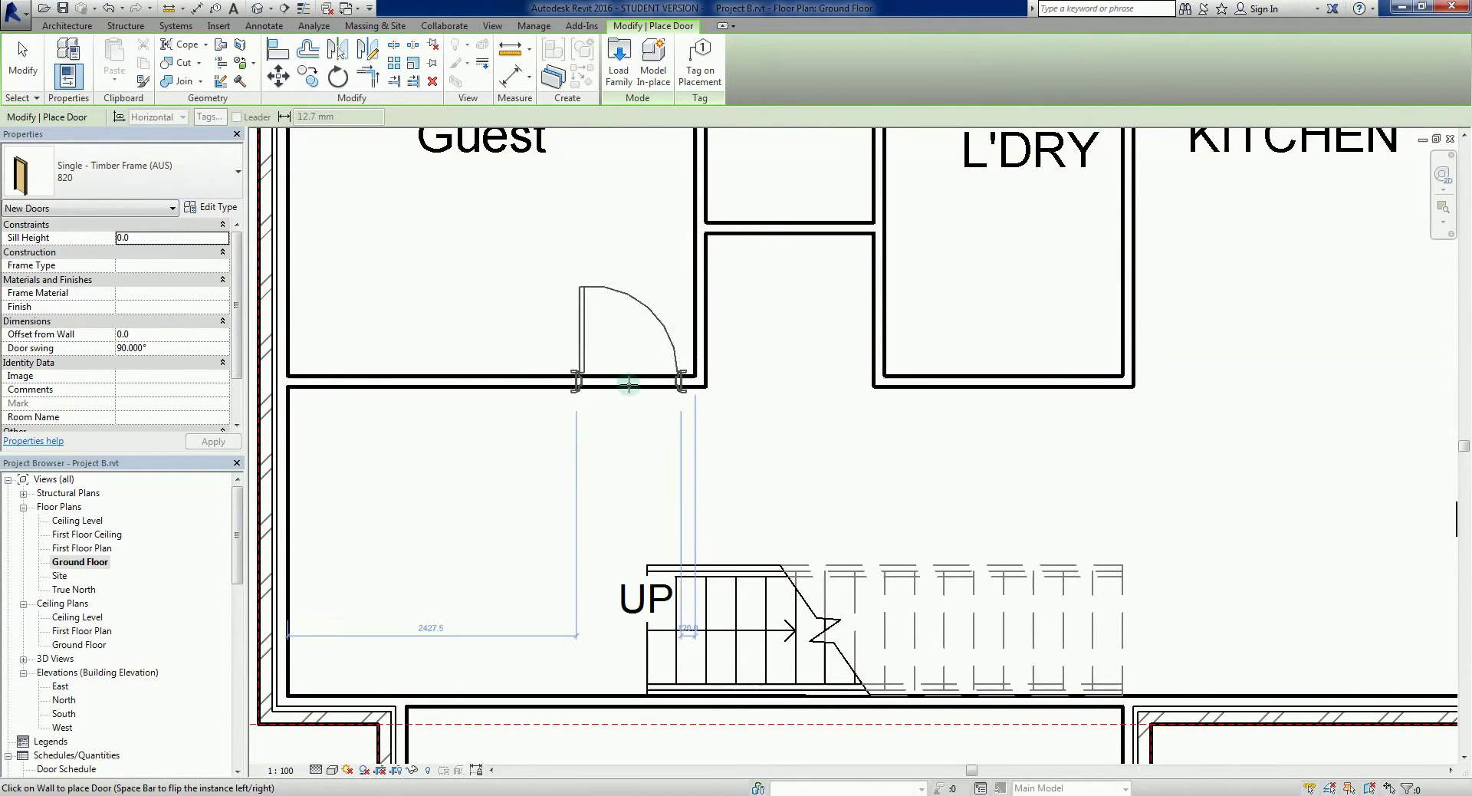
scroll(626, 381, down, 1)
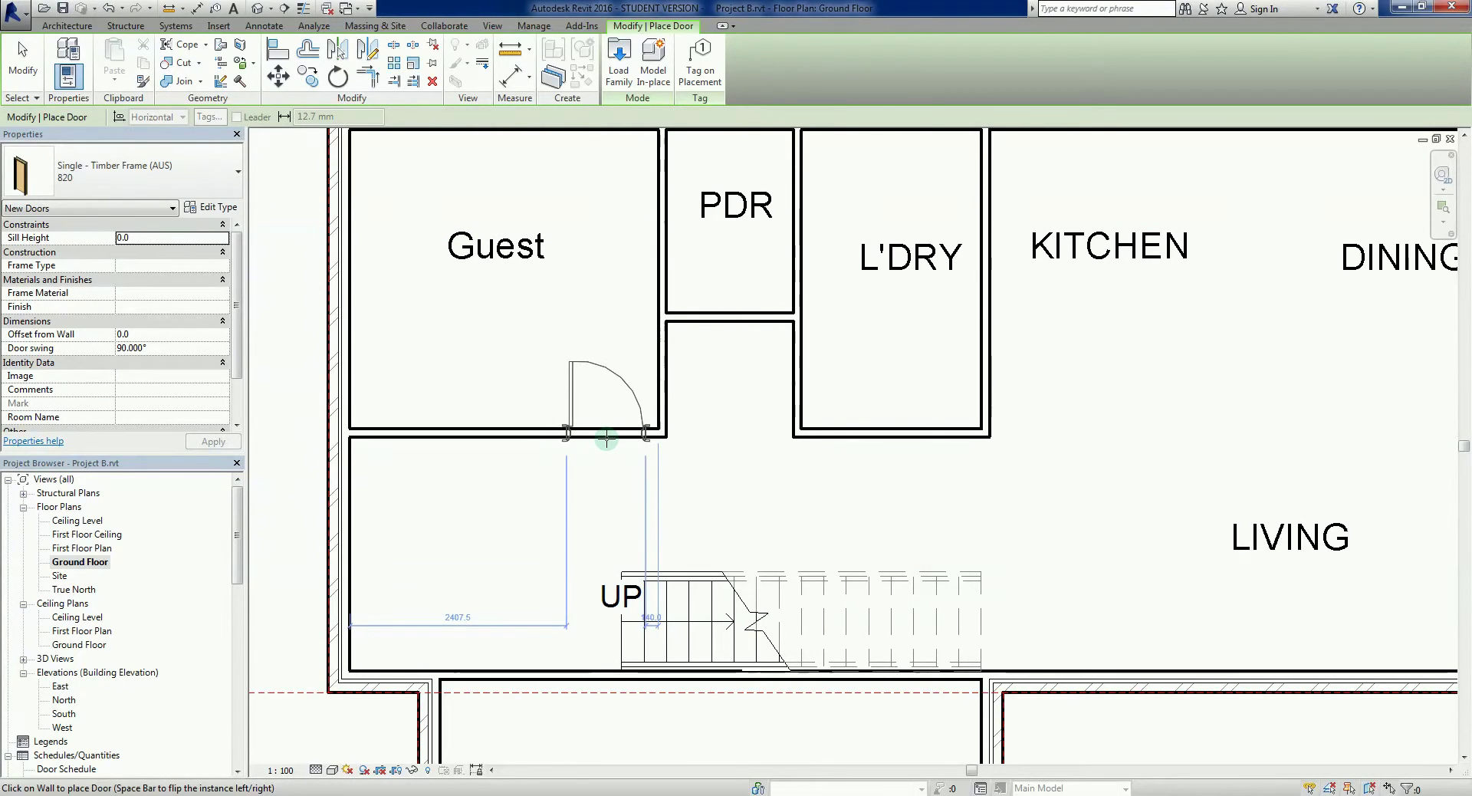
key(space)
key(space)
key(space)
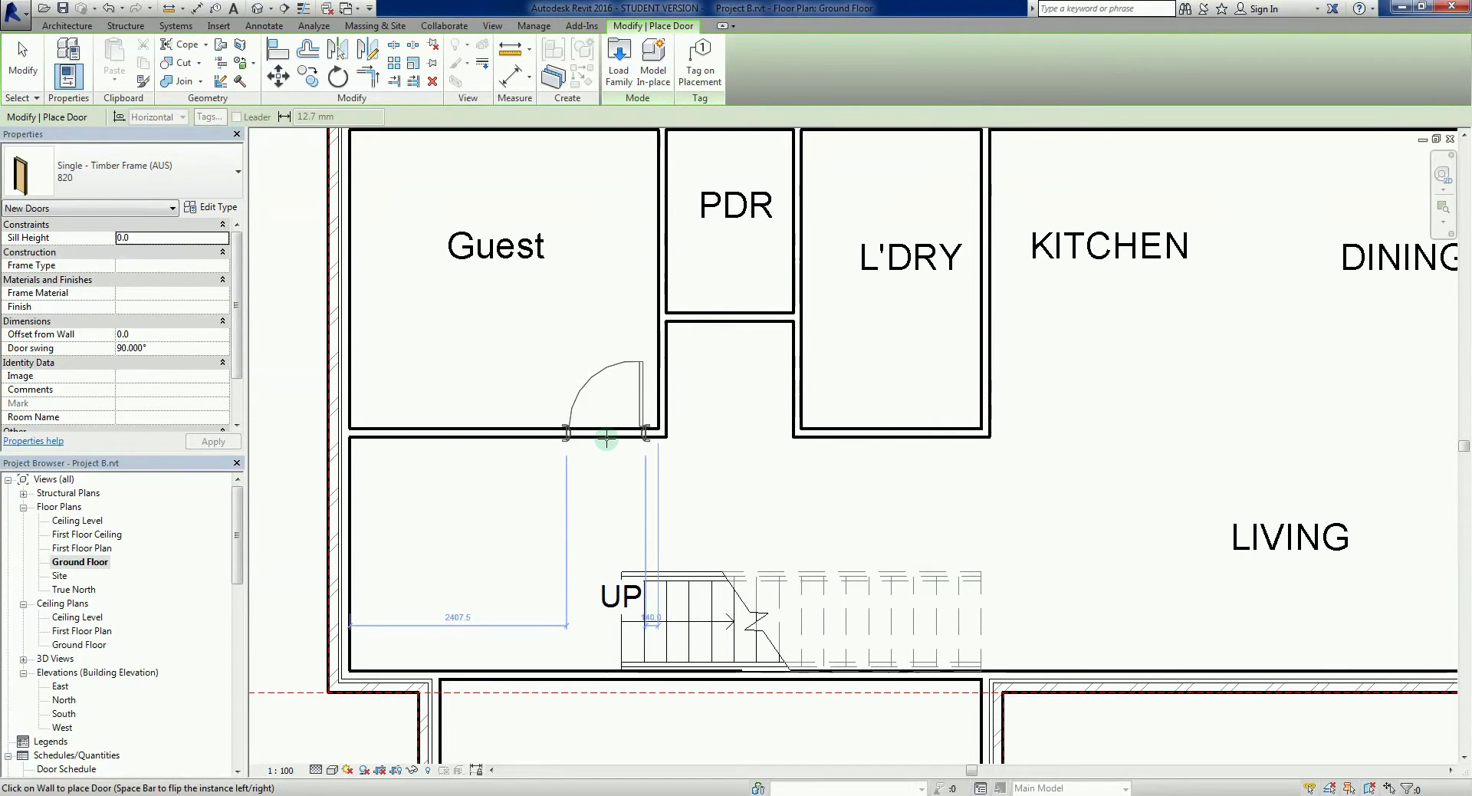
key(space)
key(space)
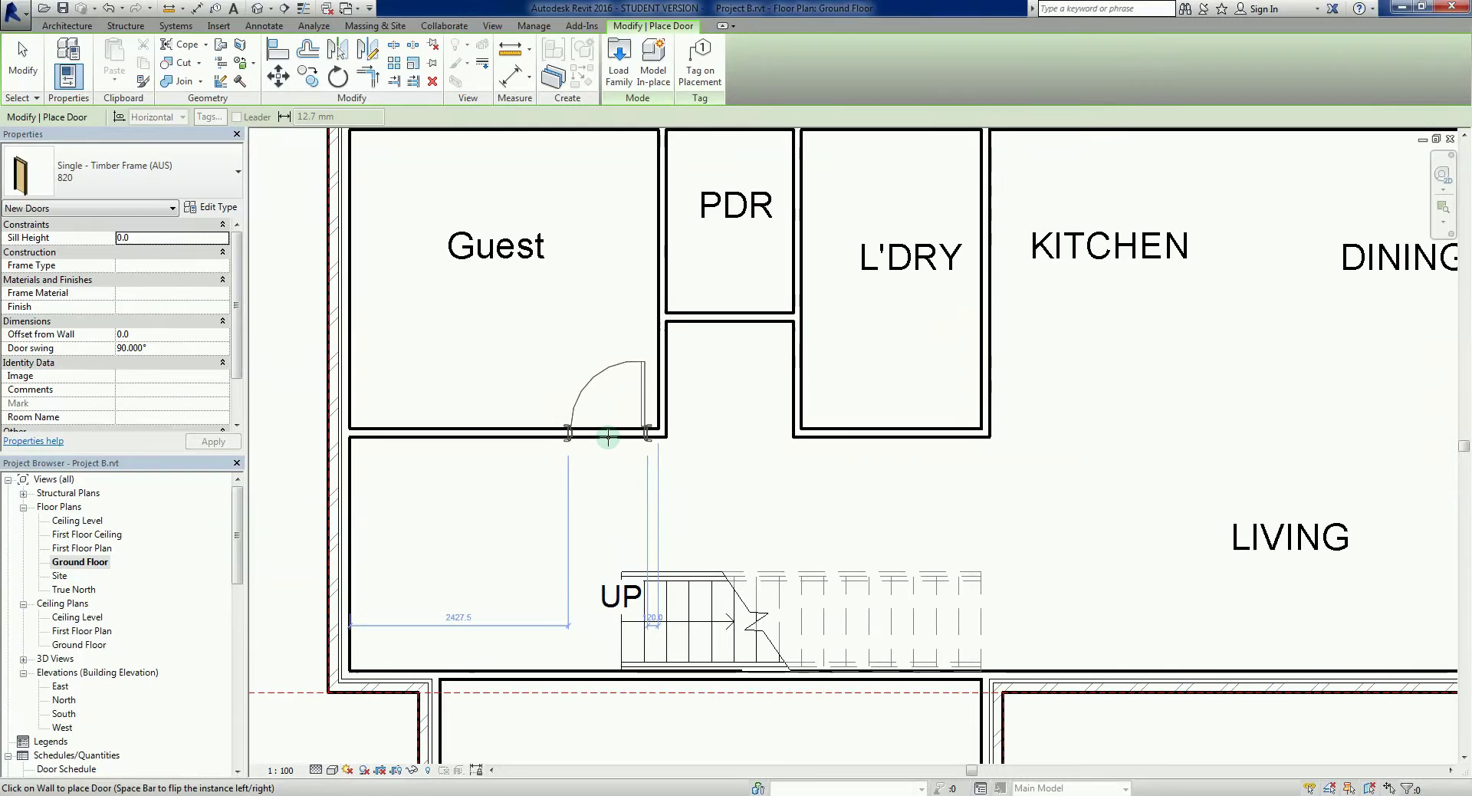
click(608, 437)
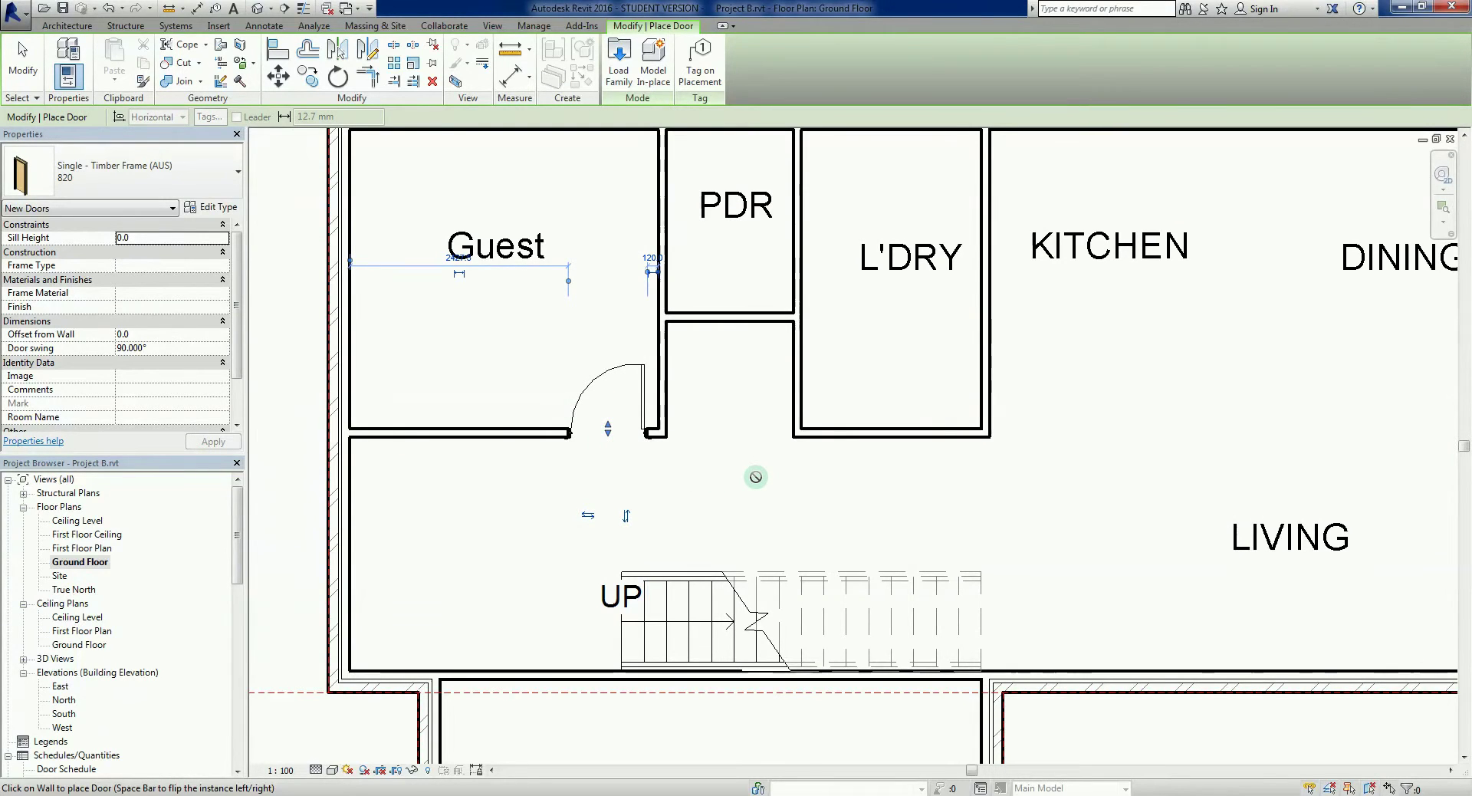
key(Escape)
key(Escape)
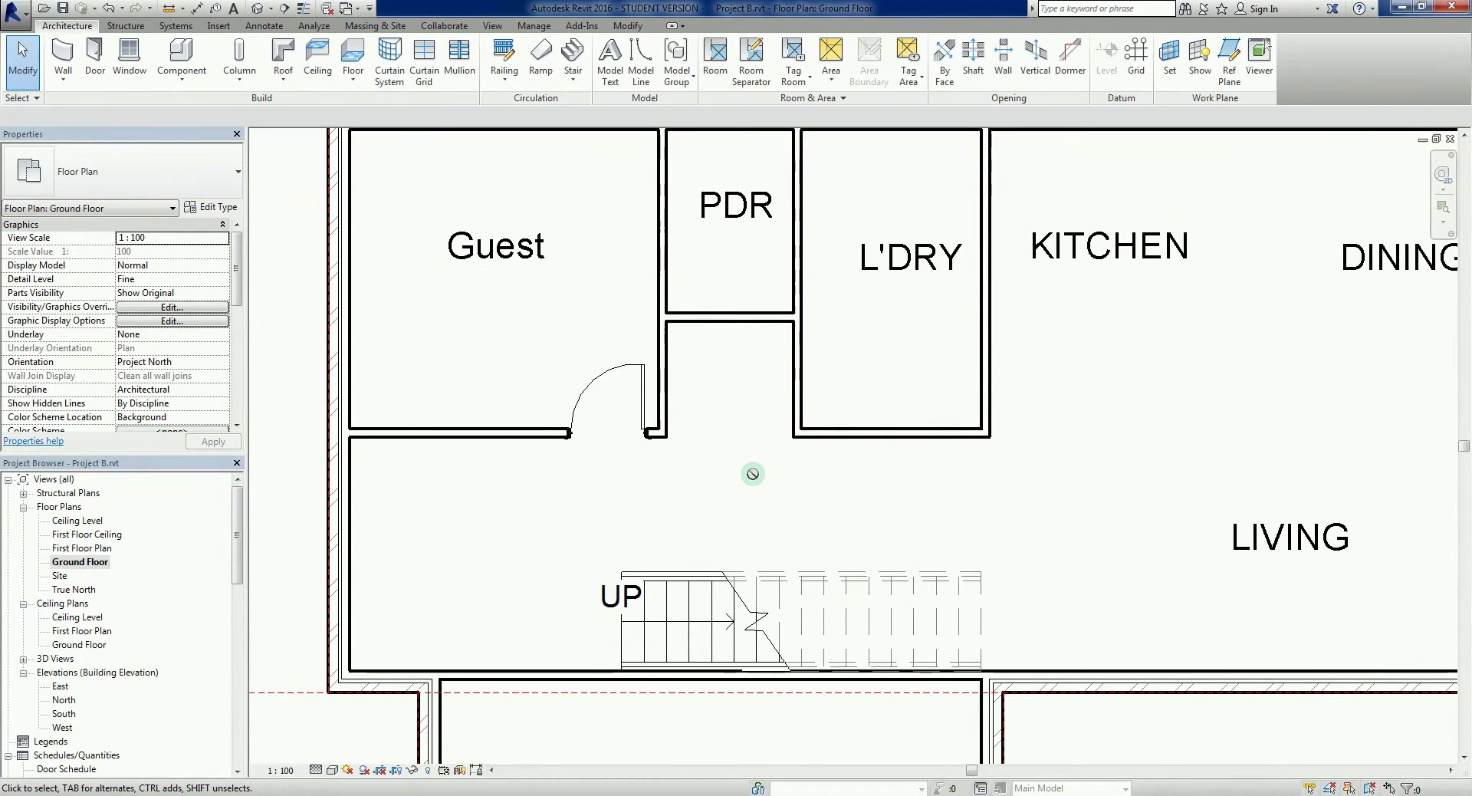
- Switch to thin lines with TL and select the new Guest room door
key(t)
key(l)
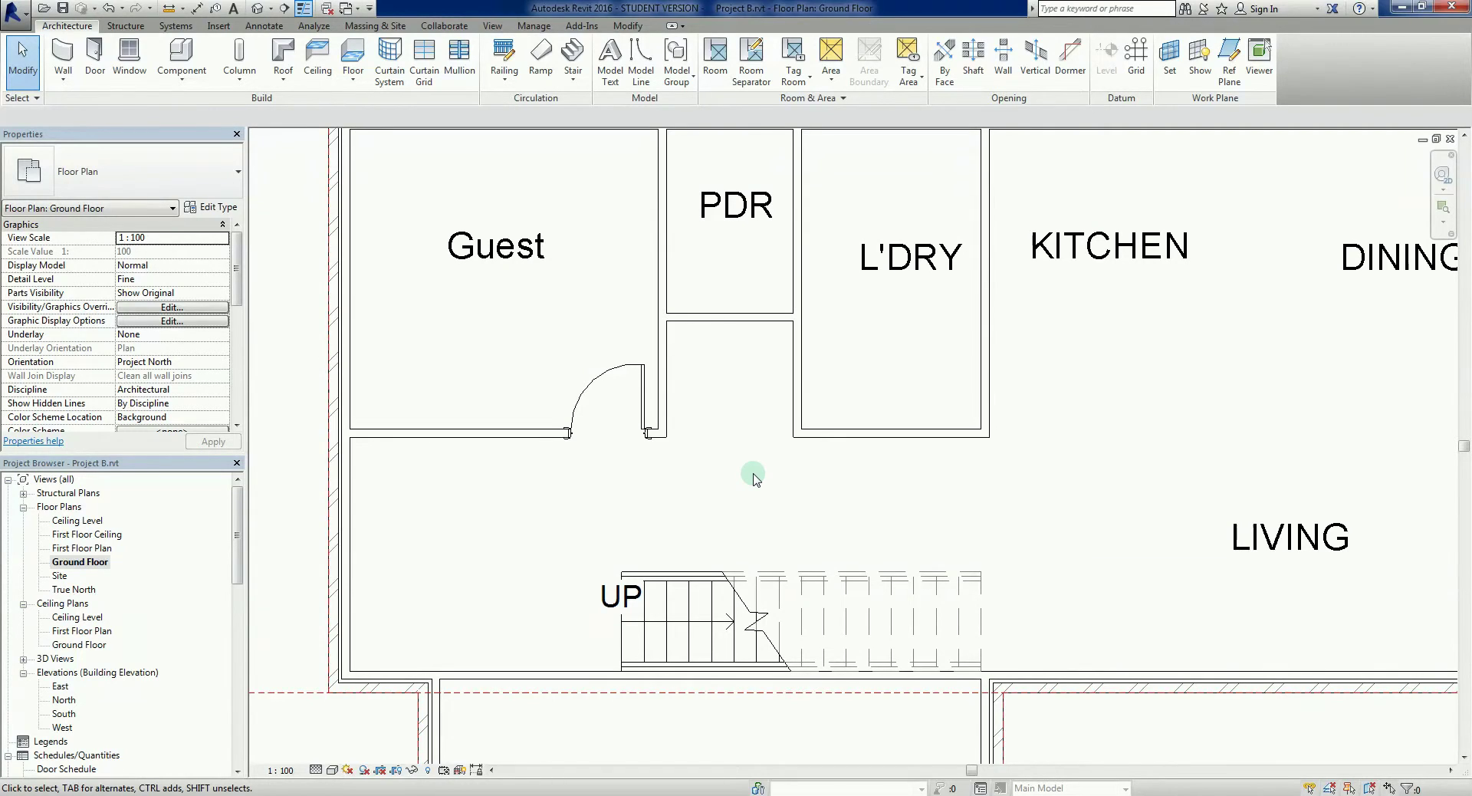
scroll(693, 470, up, 2)
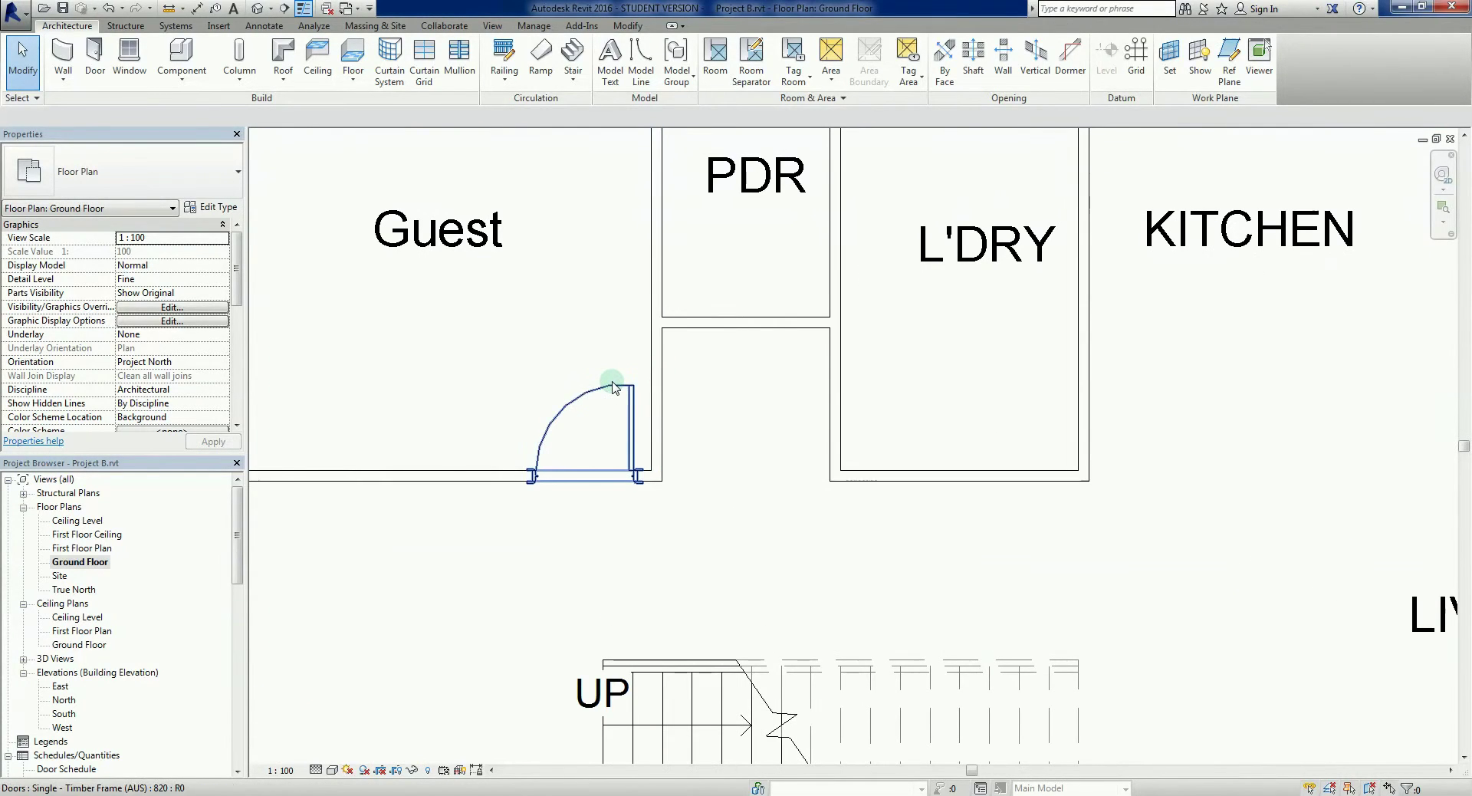
click(614, 385)
middle_drag(706, 473, 729, 523)
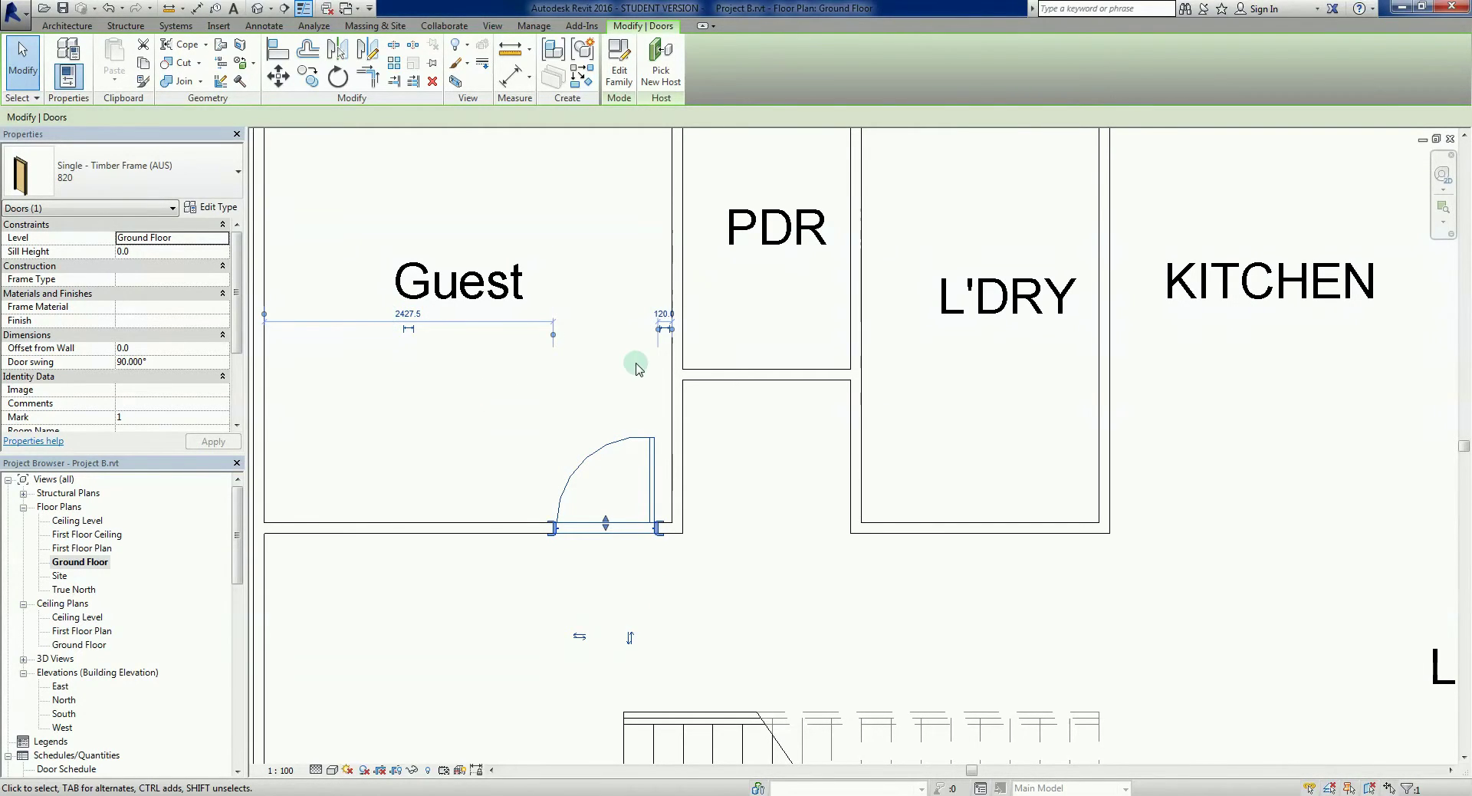
scroll(624, 325, up, 3)
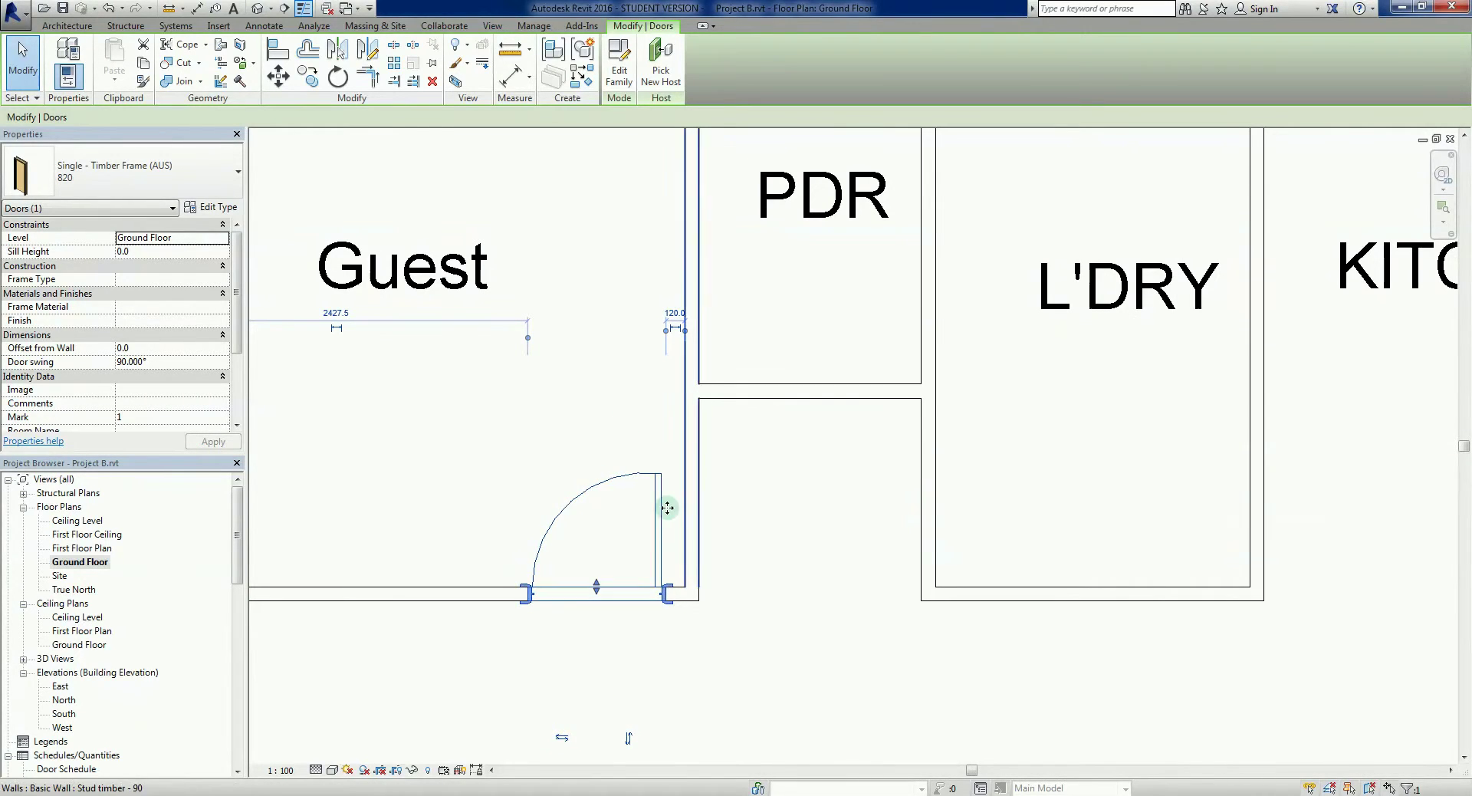
- Change the door's offset from the adjacent wall from 120 to 100
click(675, 313)
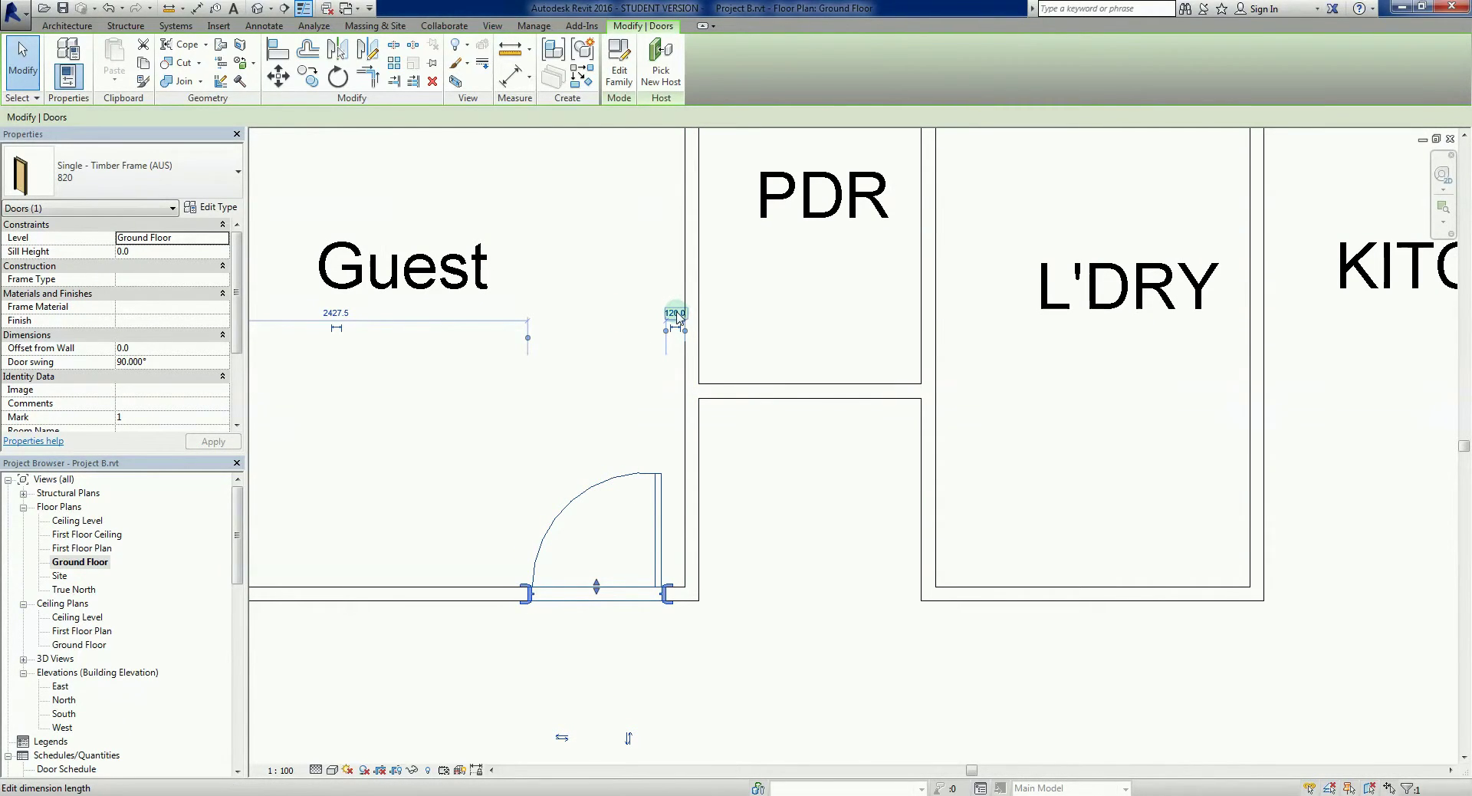
click(676, 313)
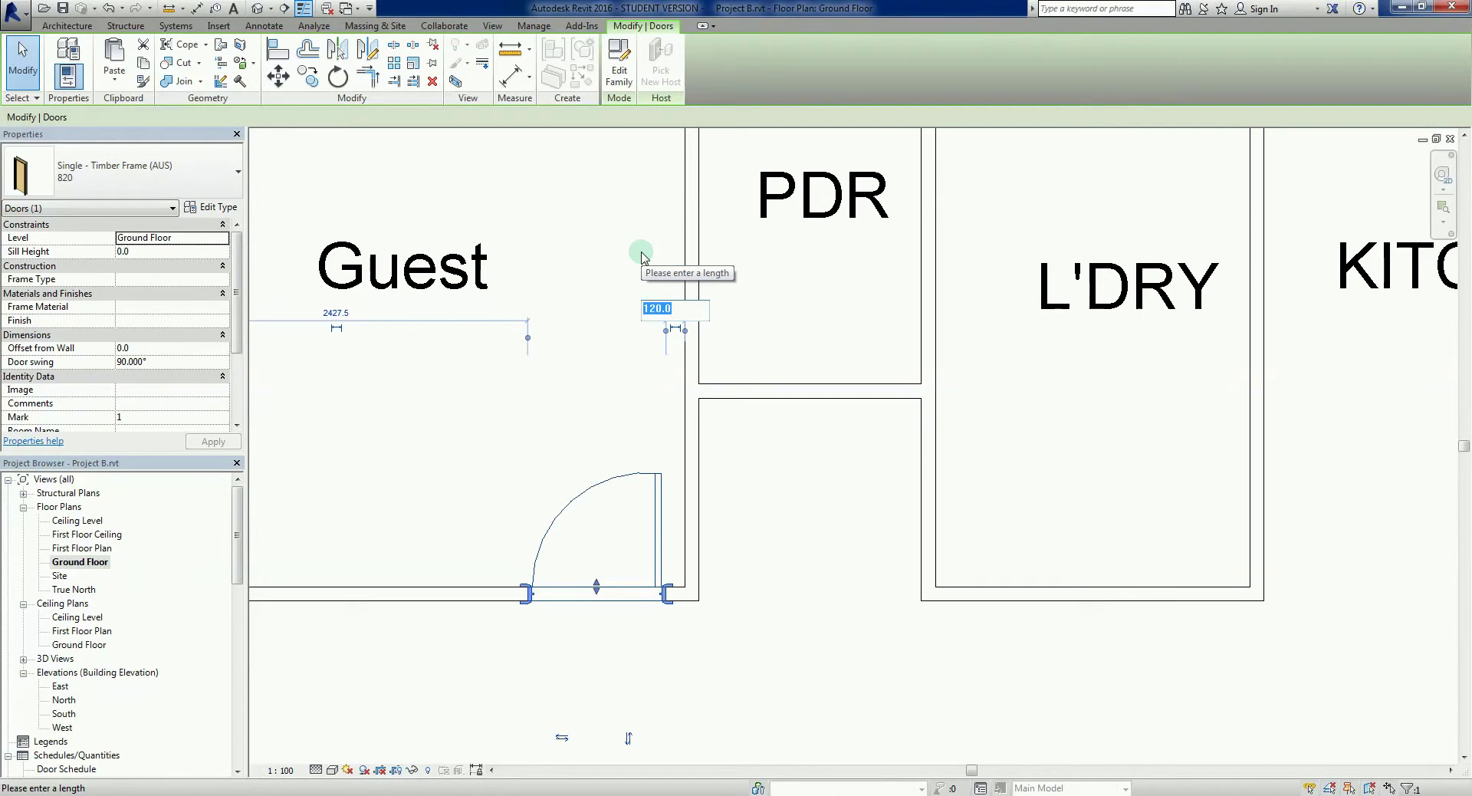
text(100)
key(Return)
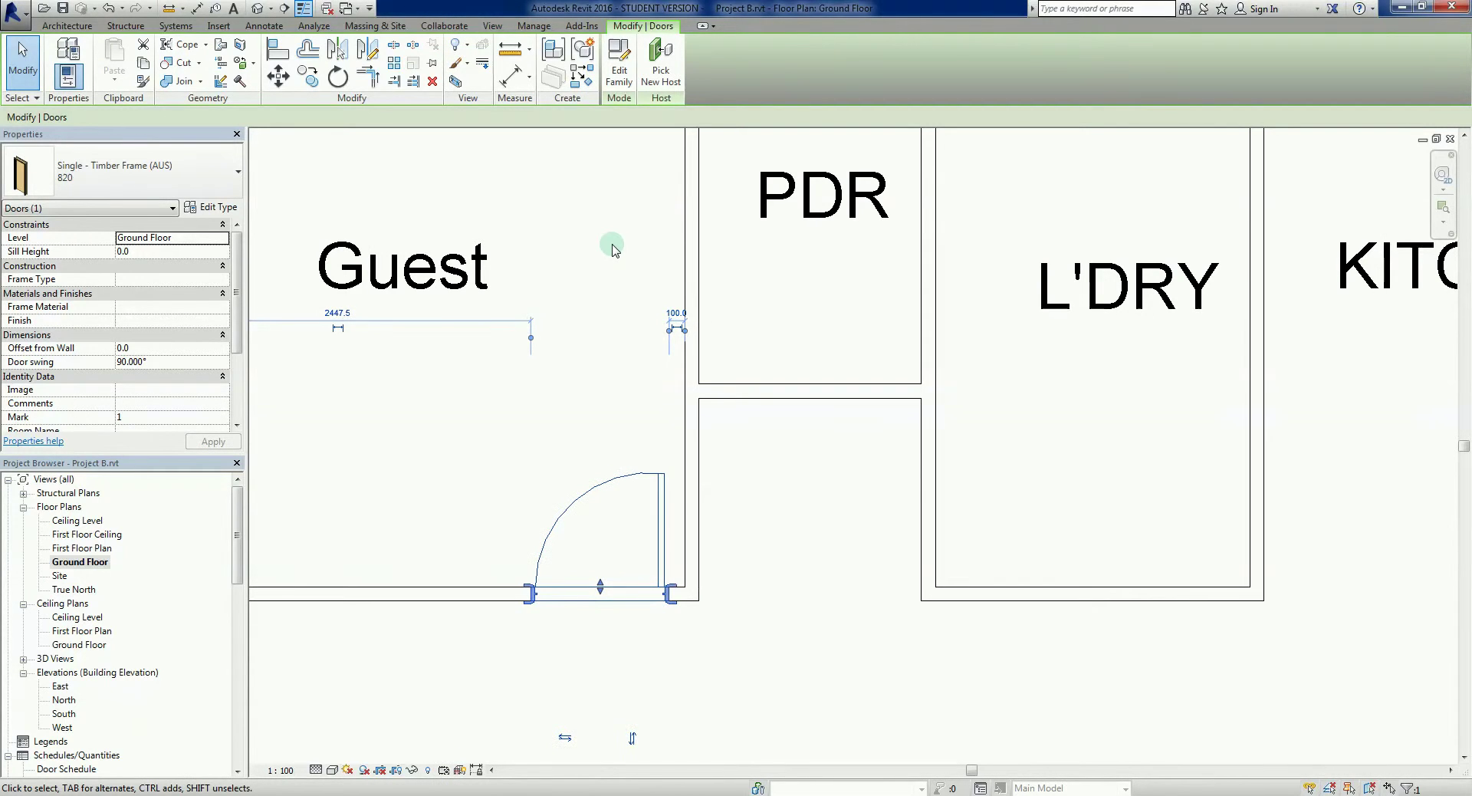
click(827, 540)
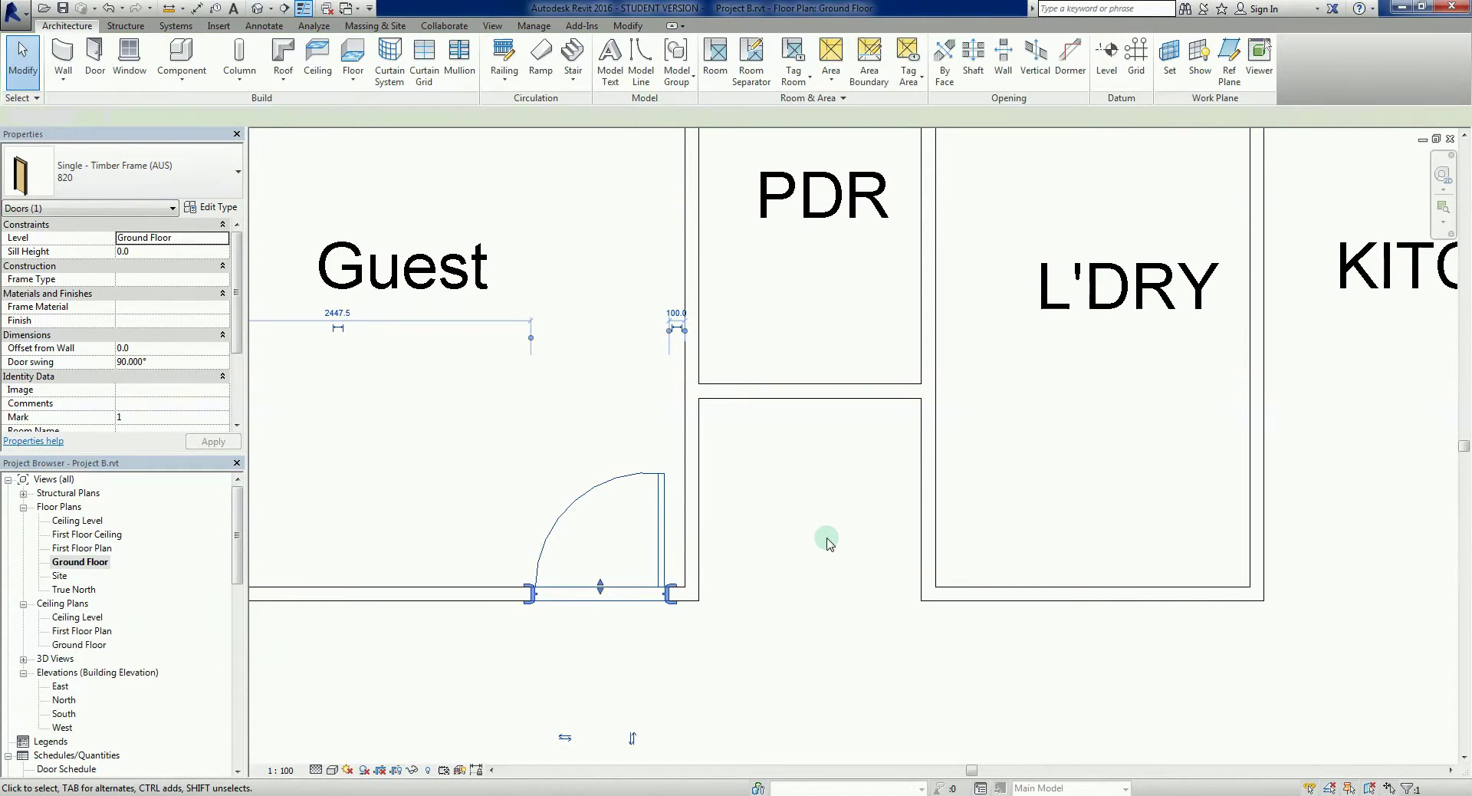
click(657, 500)
drag(657, 500, 660, 500)
scroll(690, 506, down, 1)
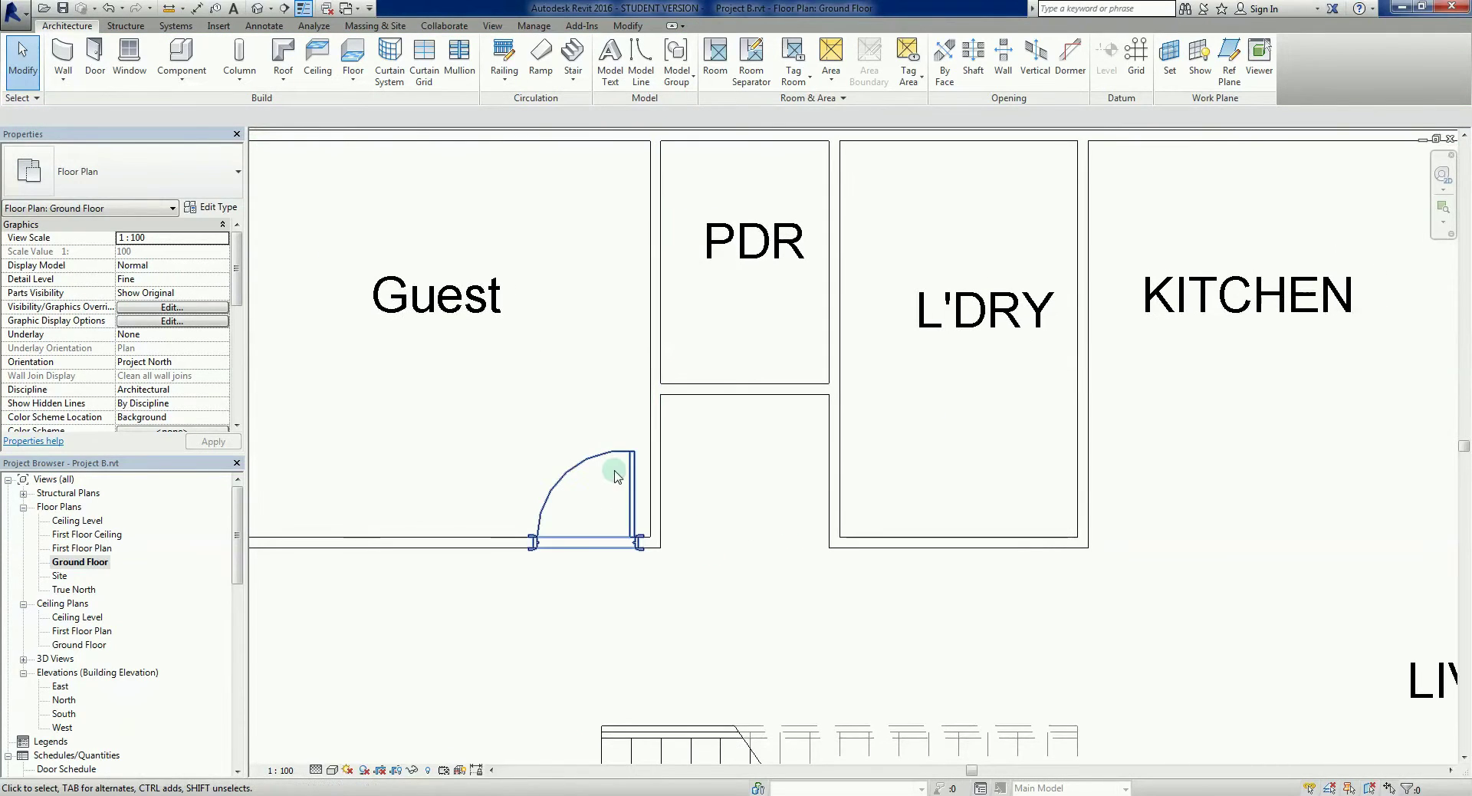
scroll(659, 460, down, 2)
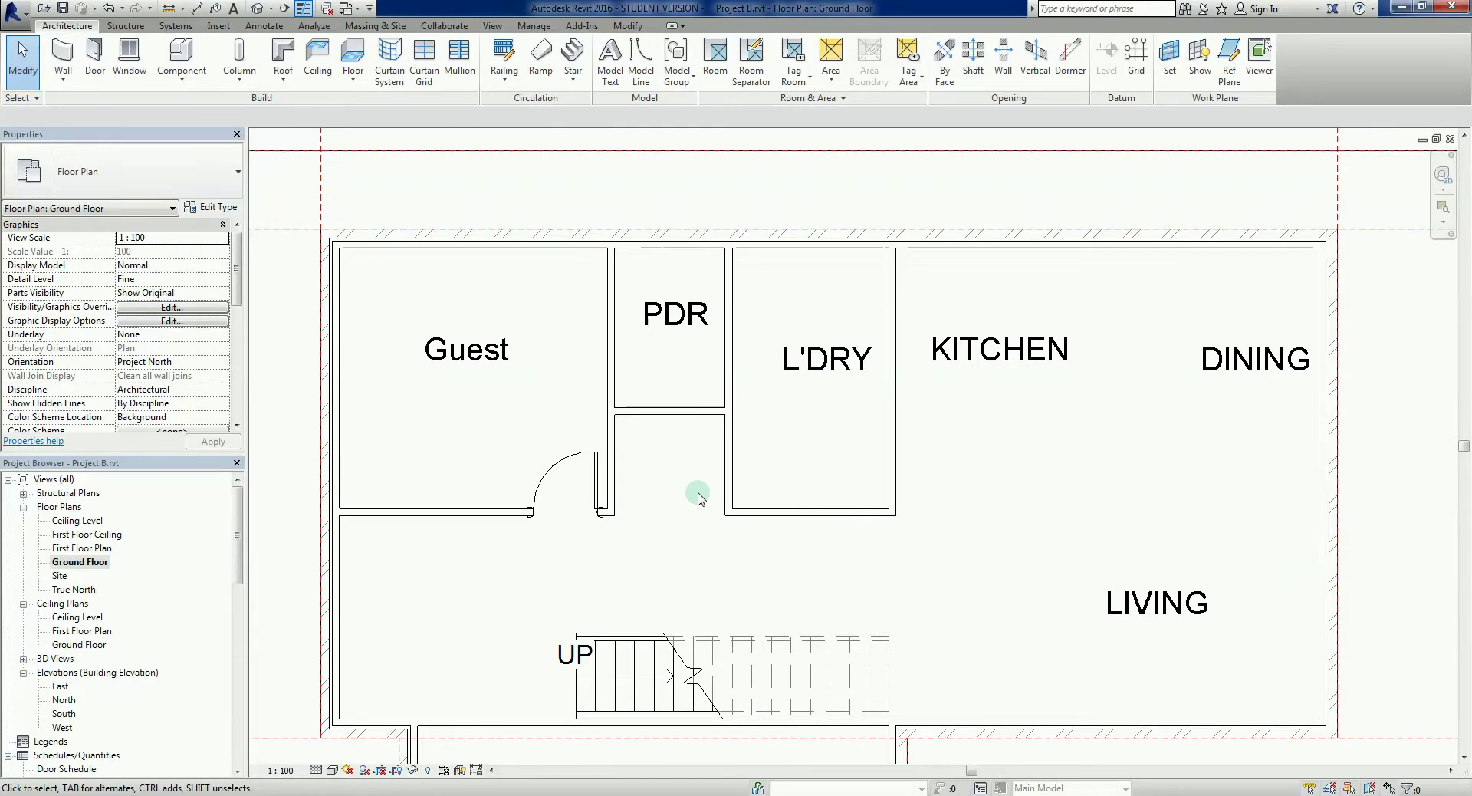
- Place an 820 timber-frame door centred in the PDR room's lower wall, swinging inward
key(d)
key(r)
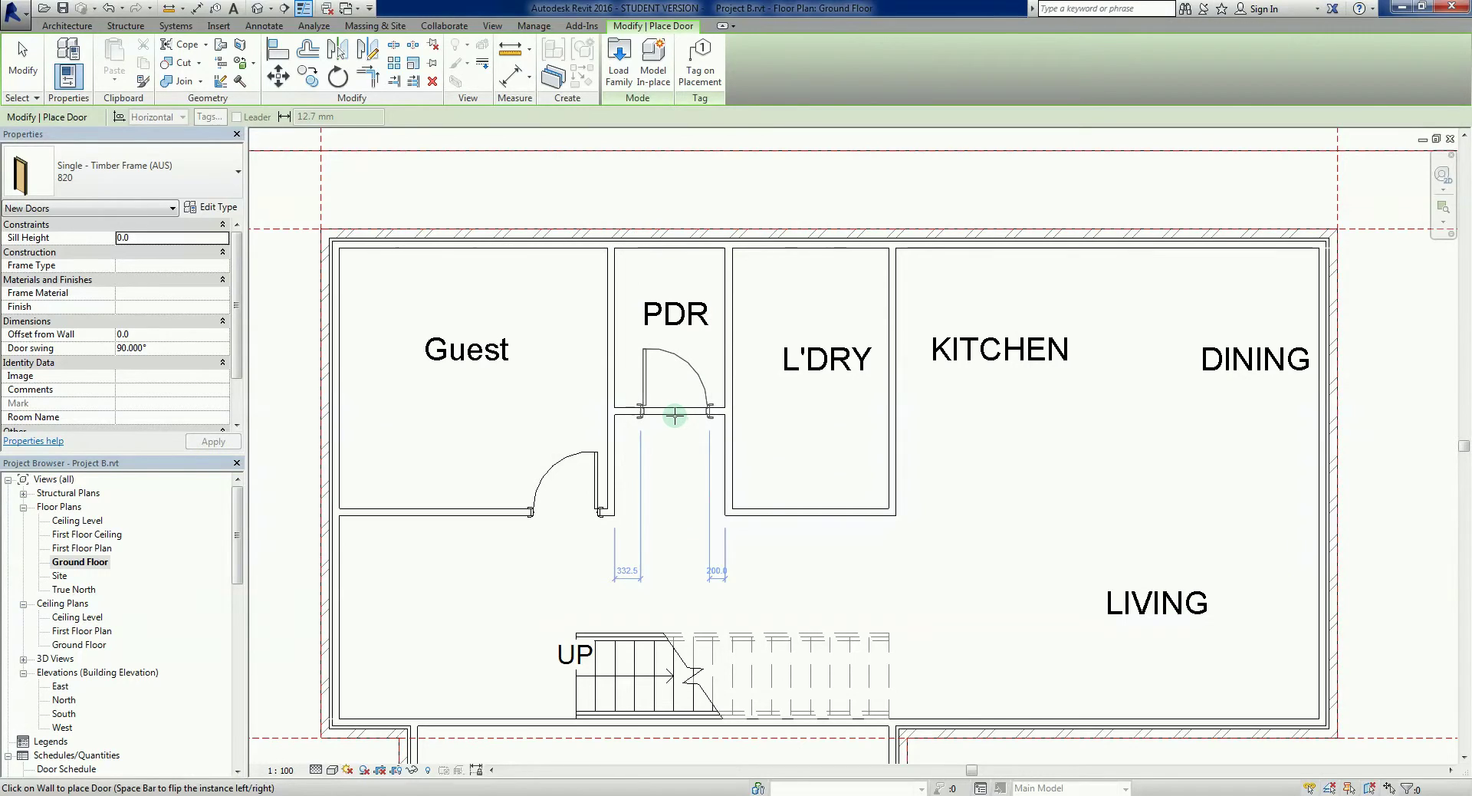
scroll(674, 415, up, 3)
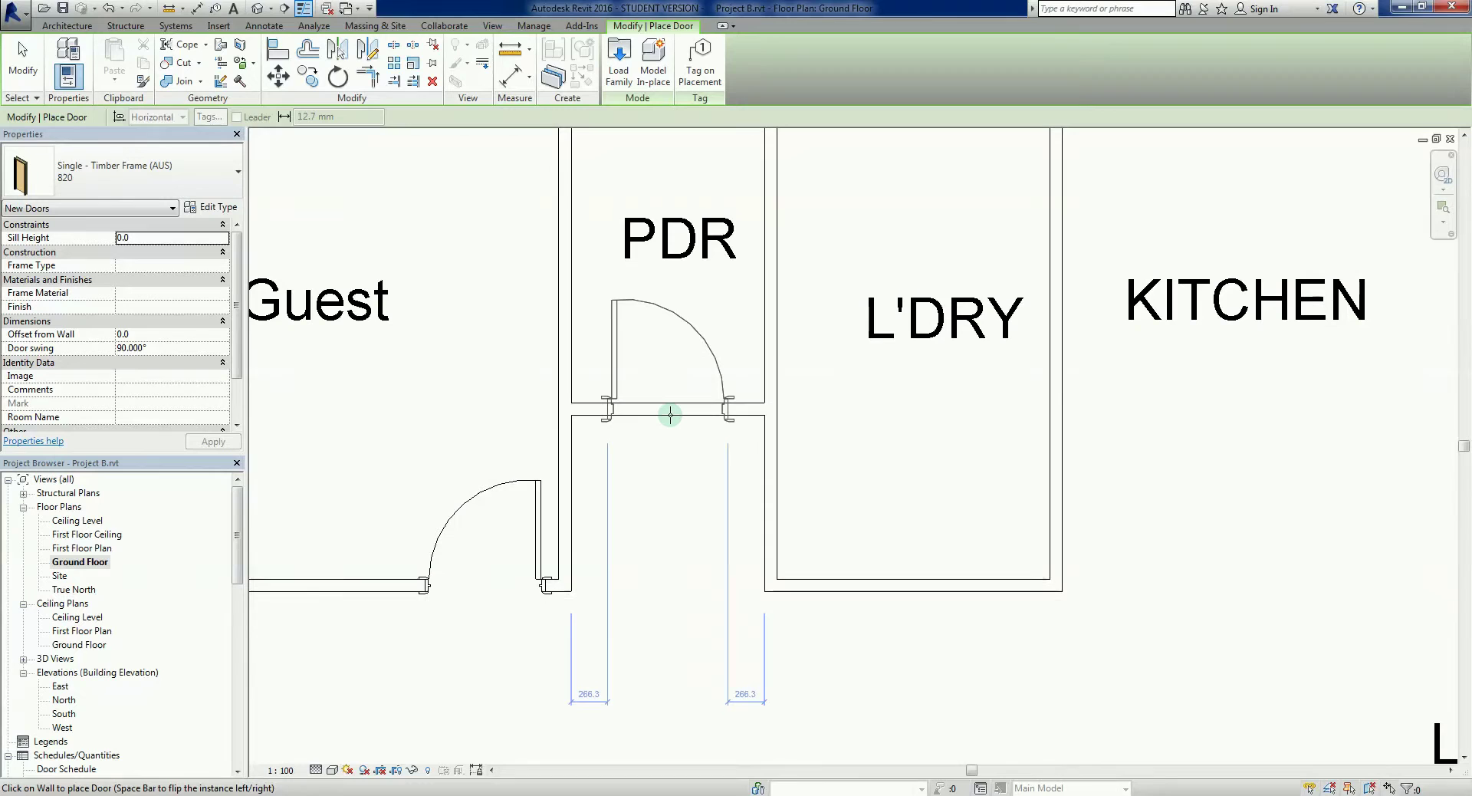
click(670, 415)
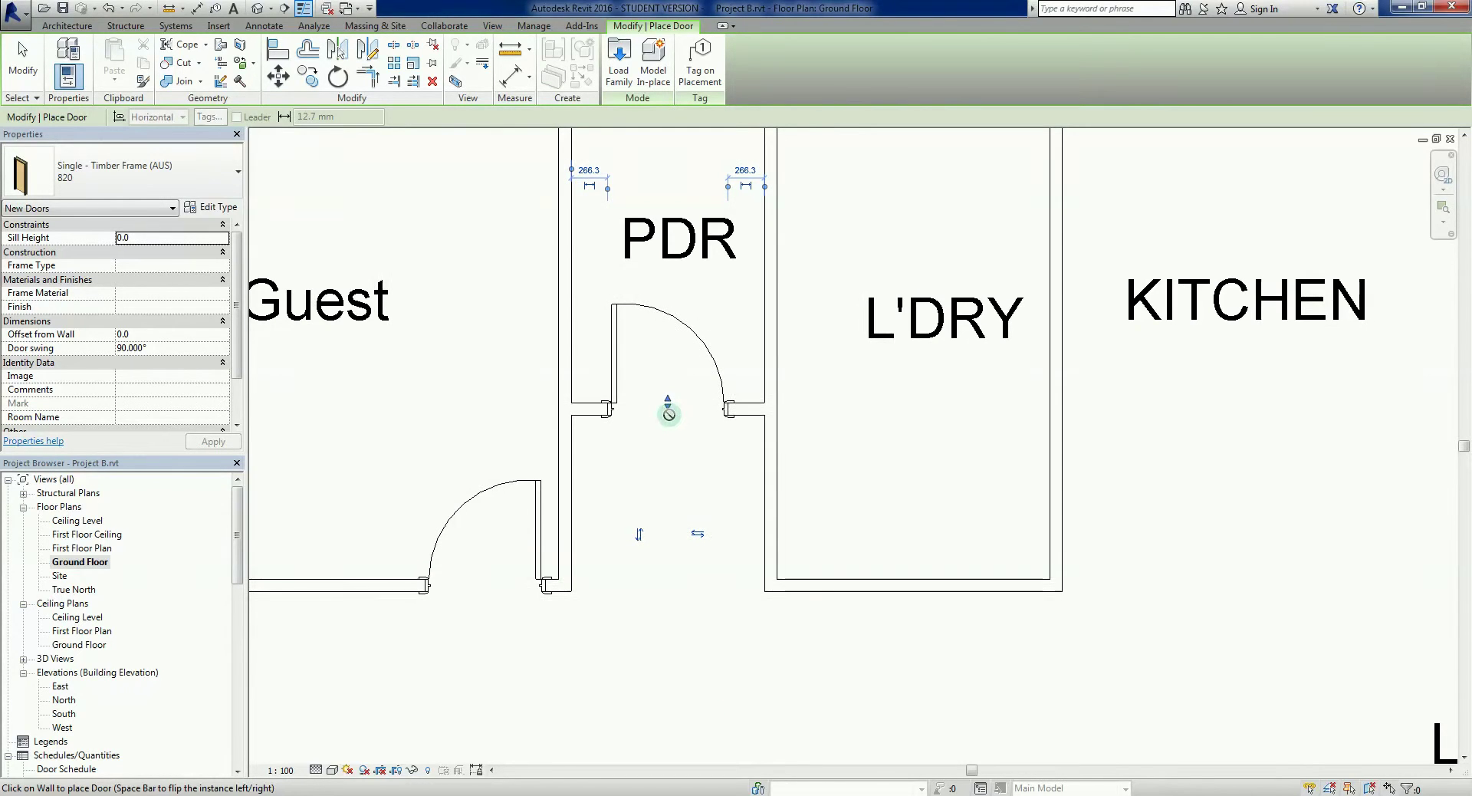
key(Escape)
key(Escape)
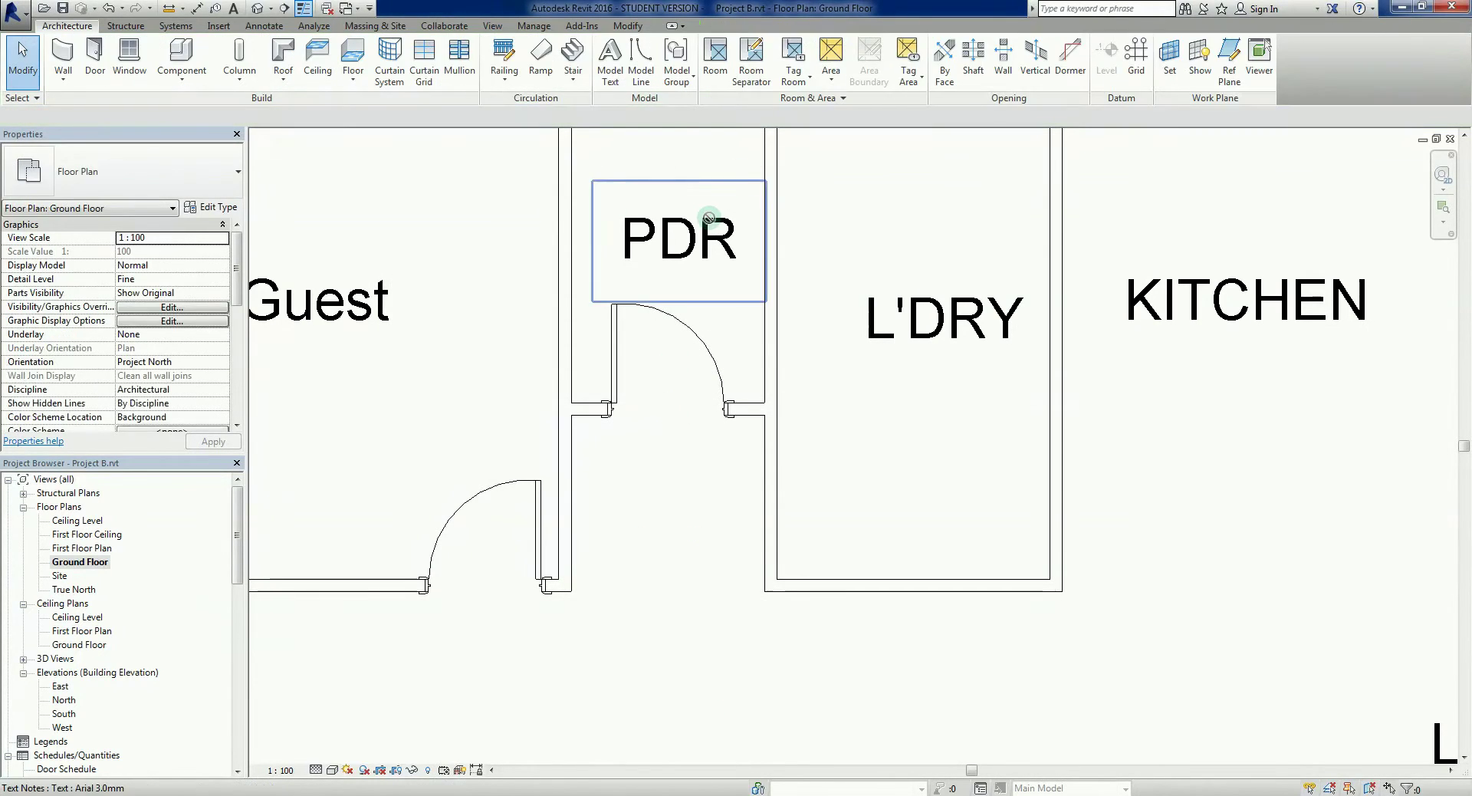
click(693, 348)
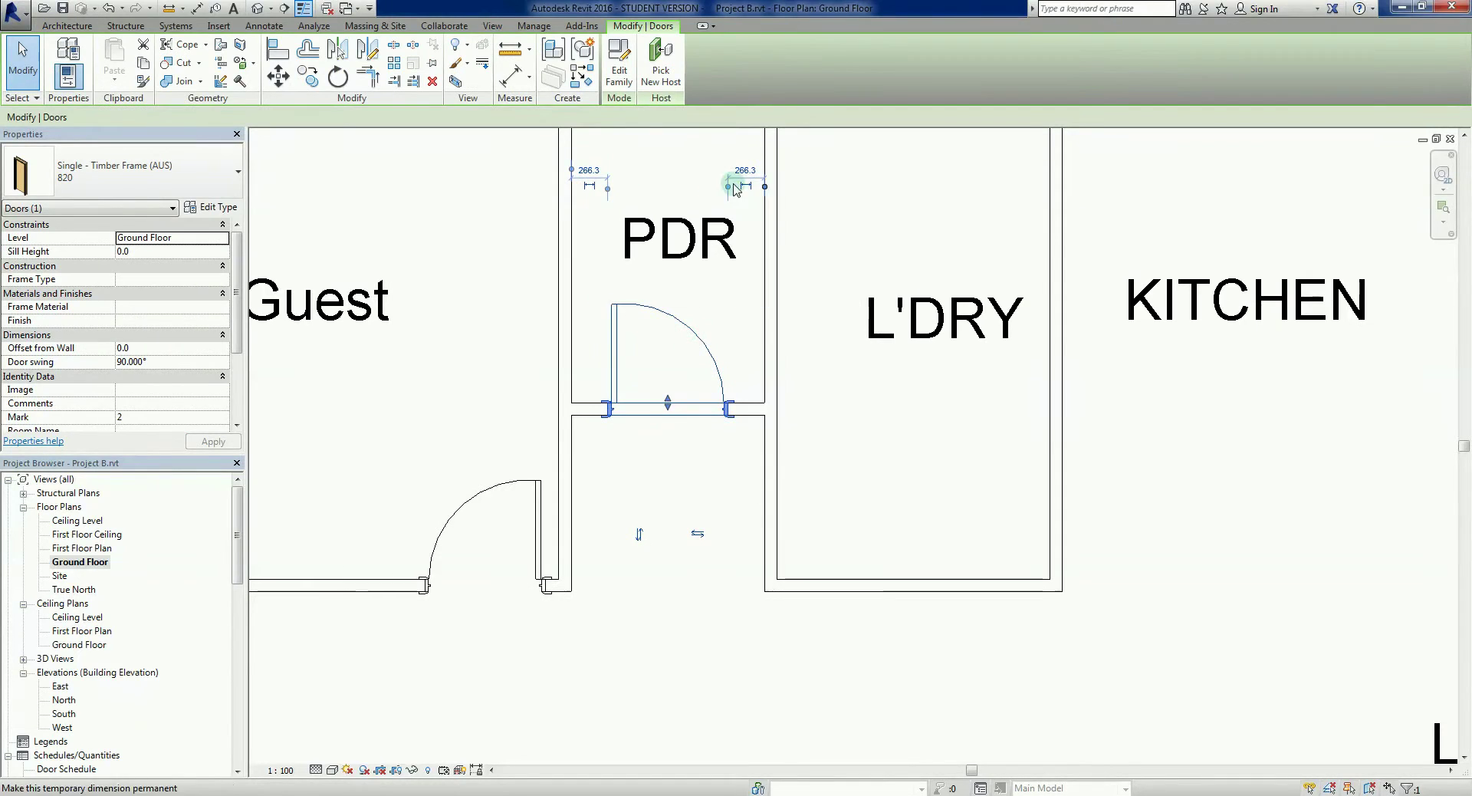
click(733, 292)
scroll(713, 345, down, 3)
middle_drag(664, 417, 640, 457)
- Place an 820 timber-frame door in the L'DRY room's lower wall
key(d)
key(r)
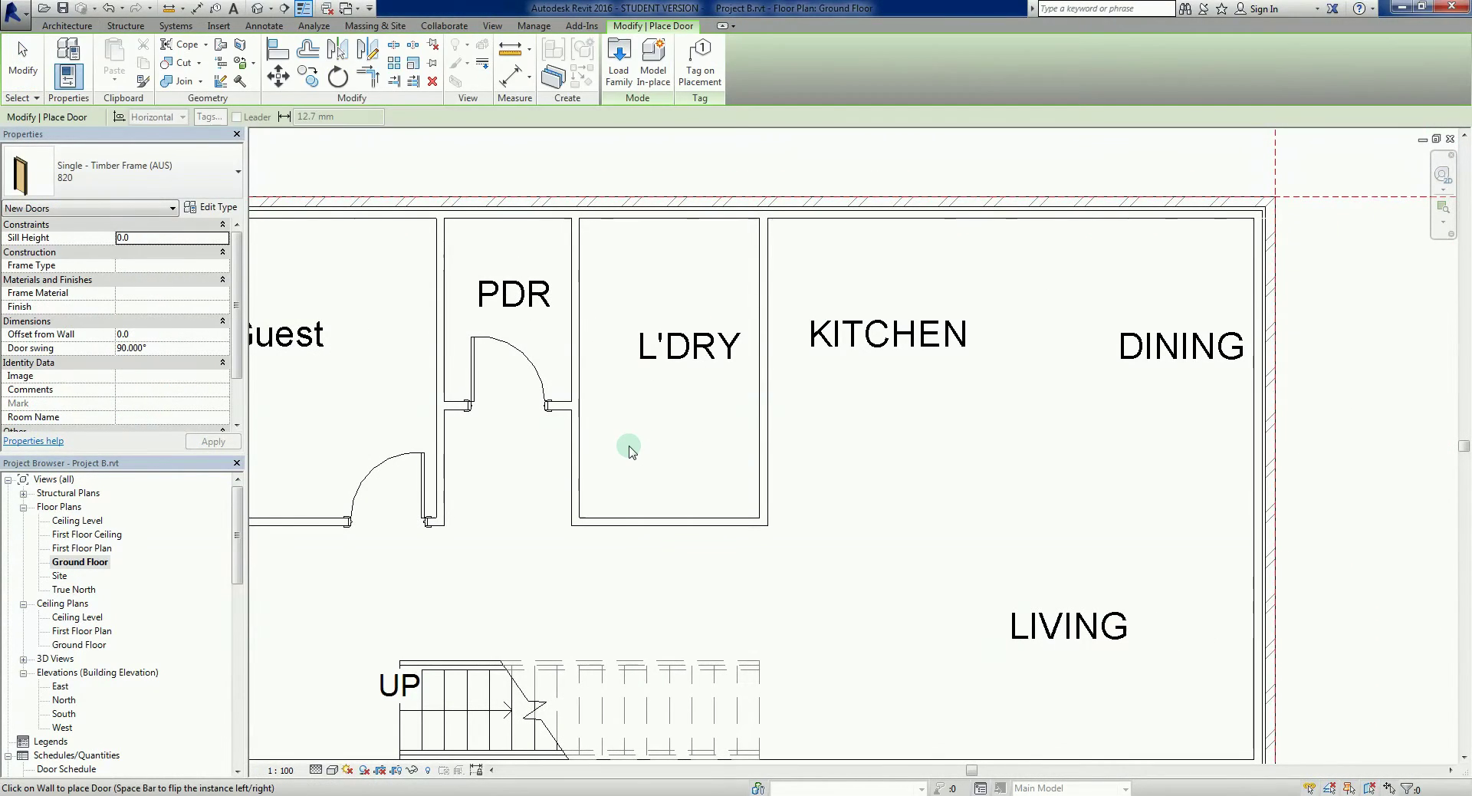
click(628, 525)
scroll(647, 532, down, 2)
middle_drag(720, 552, 917, 473)
key(Escape)
key(Escape)
- Select the new L'DRY door and review its Properties
click(775, 437)
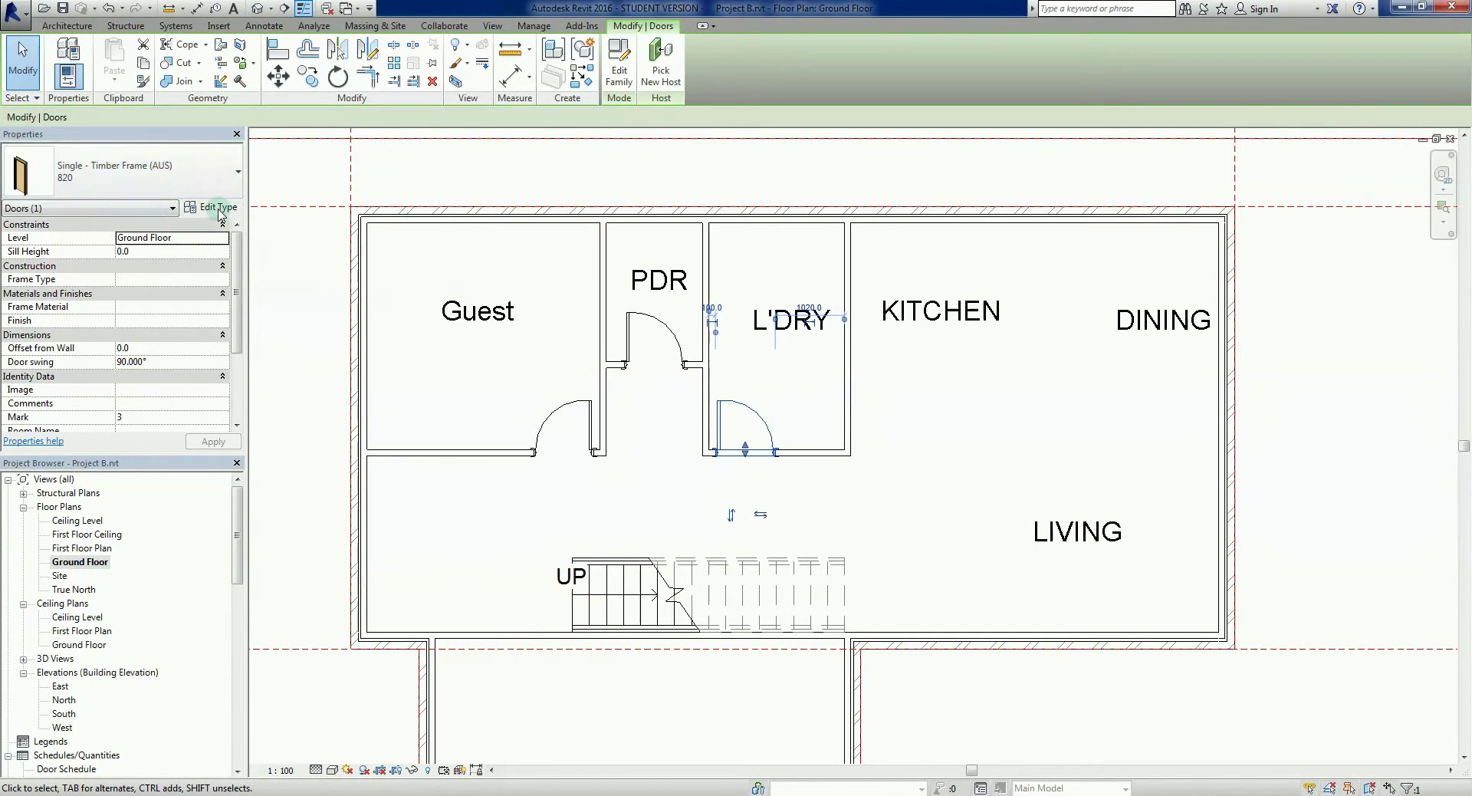
mouse_move(240, 286)
mouse_down()
mouse_move(240, 341)
mouse_move(243, 290)
mouse_up()
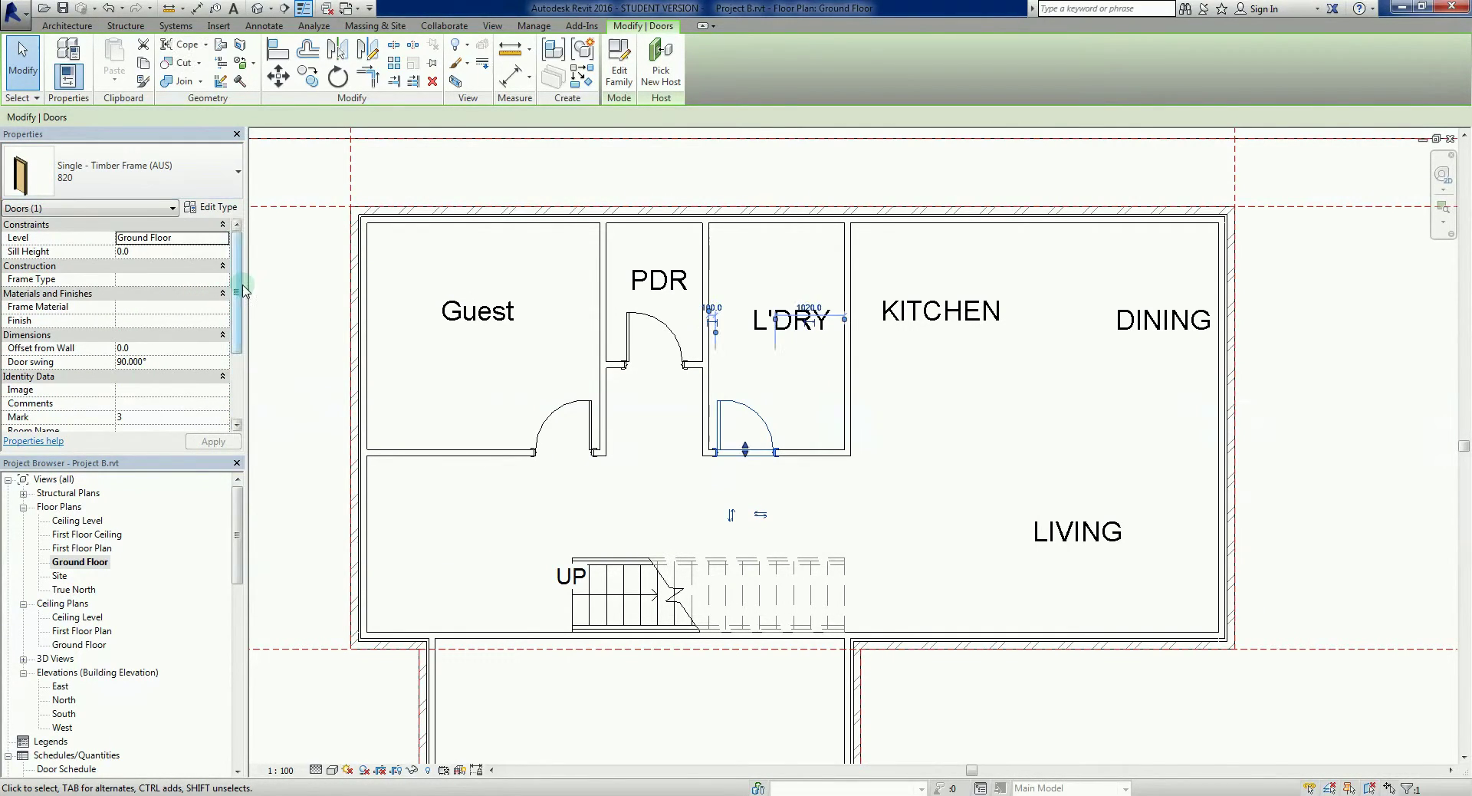
click(49, 248)
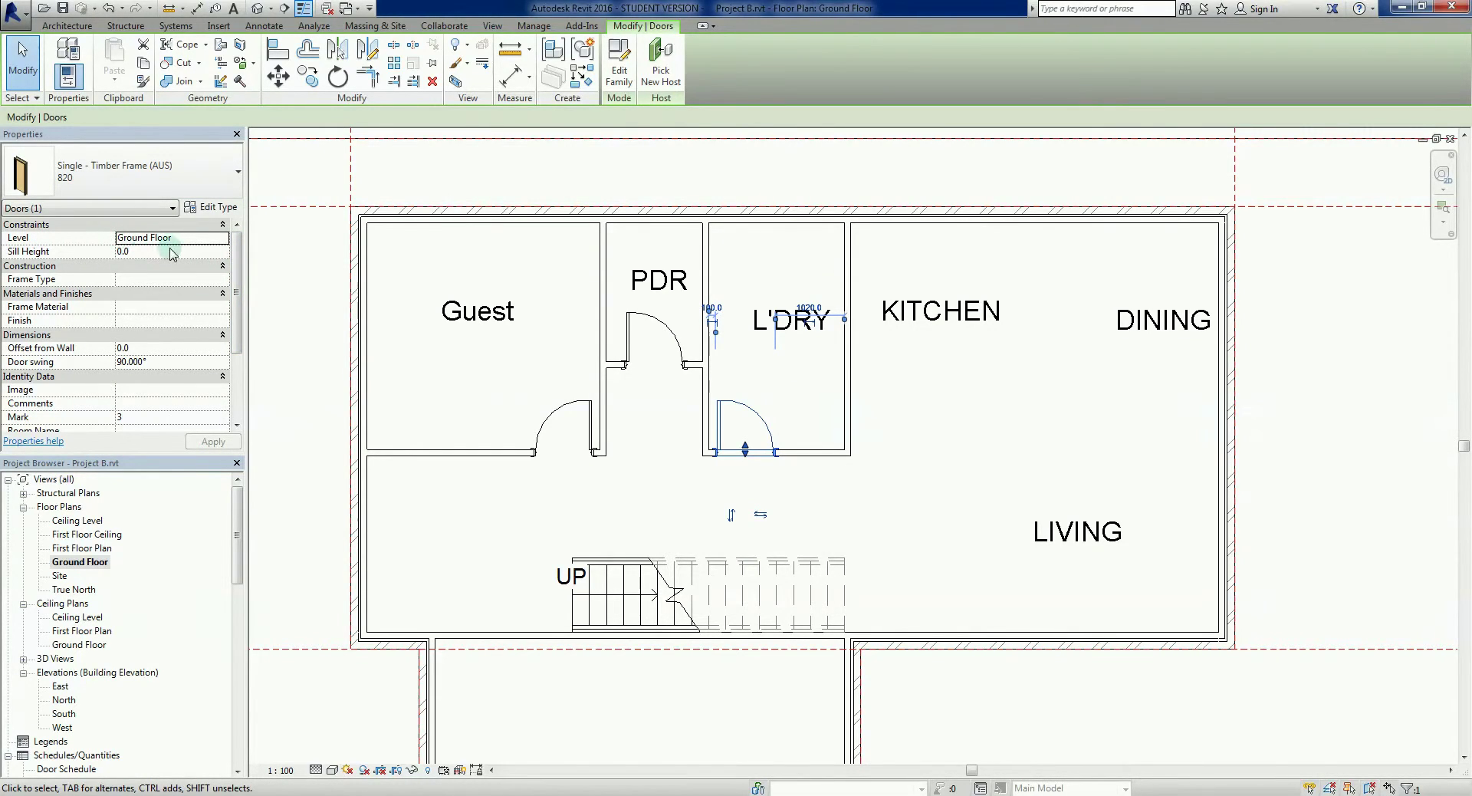
drag(240, 256, 244, 304)
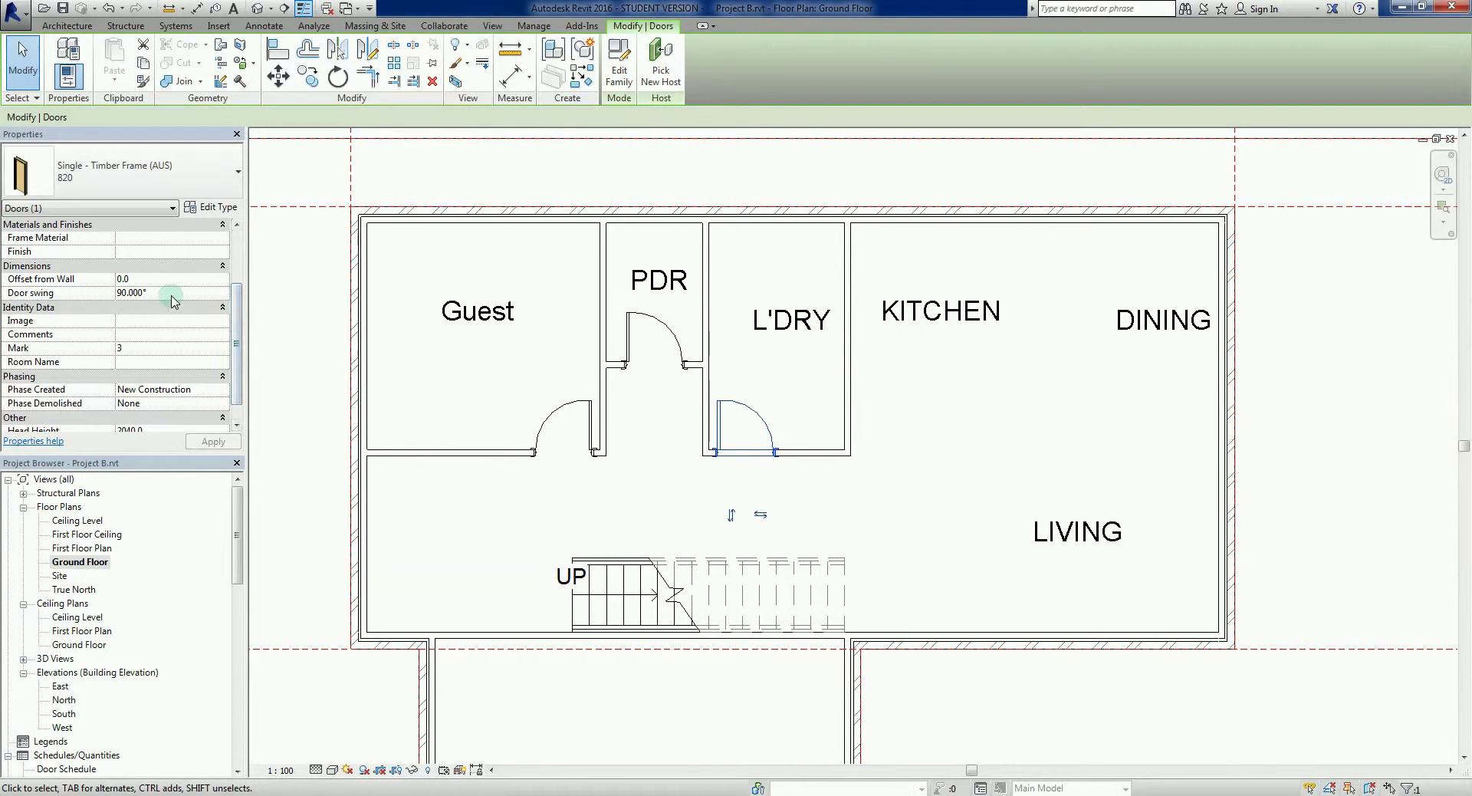
drag(244, 368, 243, 391)
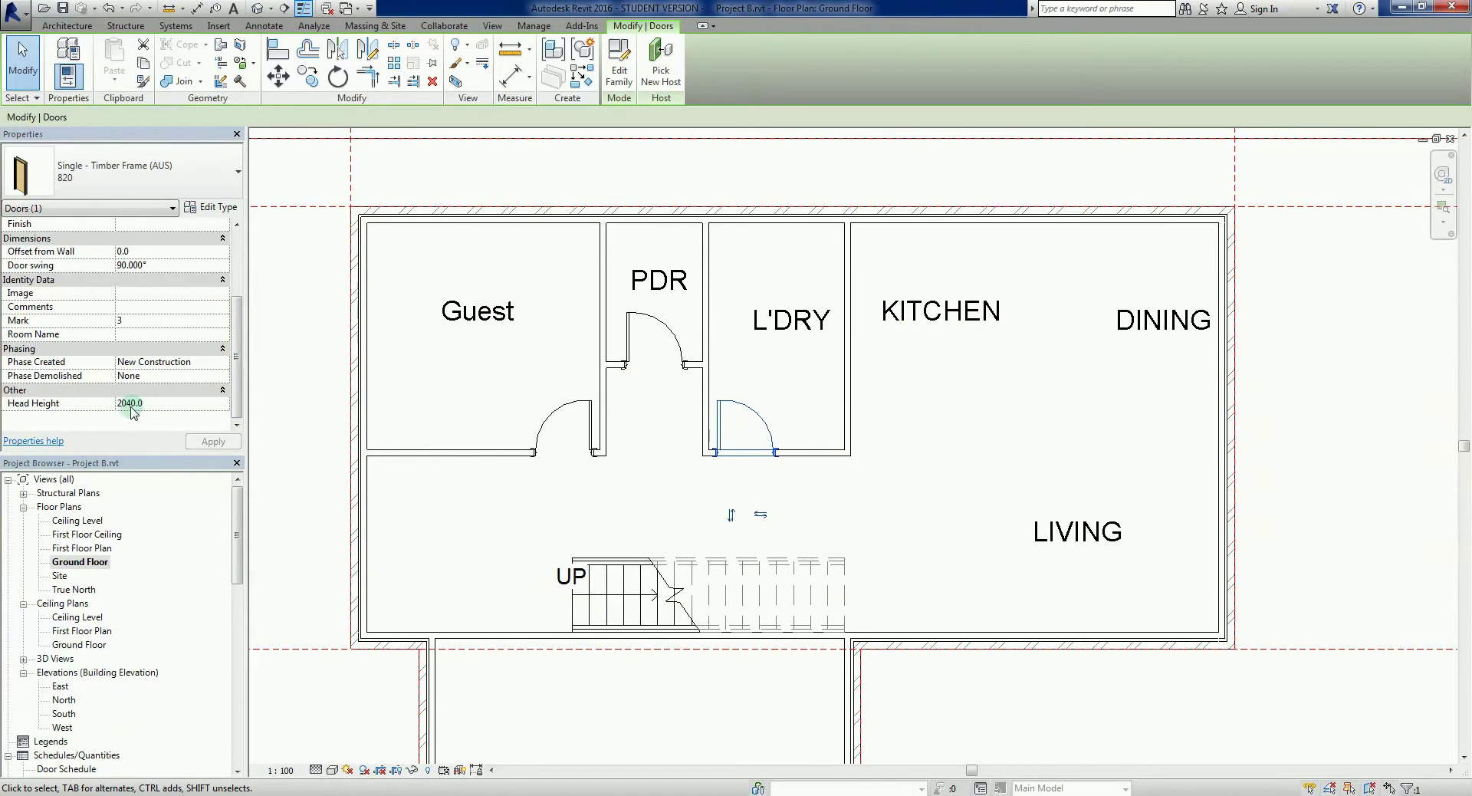
- Make Sliding Door - 2 Panel (AUS) Type 1 the current door and open its Type Properties
click(565, 504)
scroll(567, 498, down, 2)
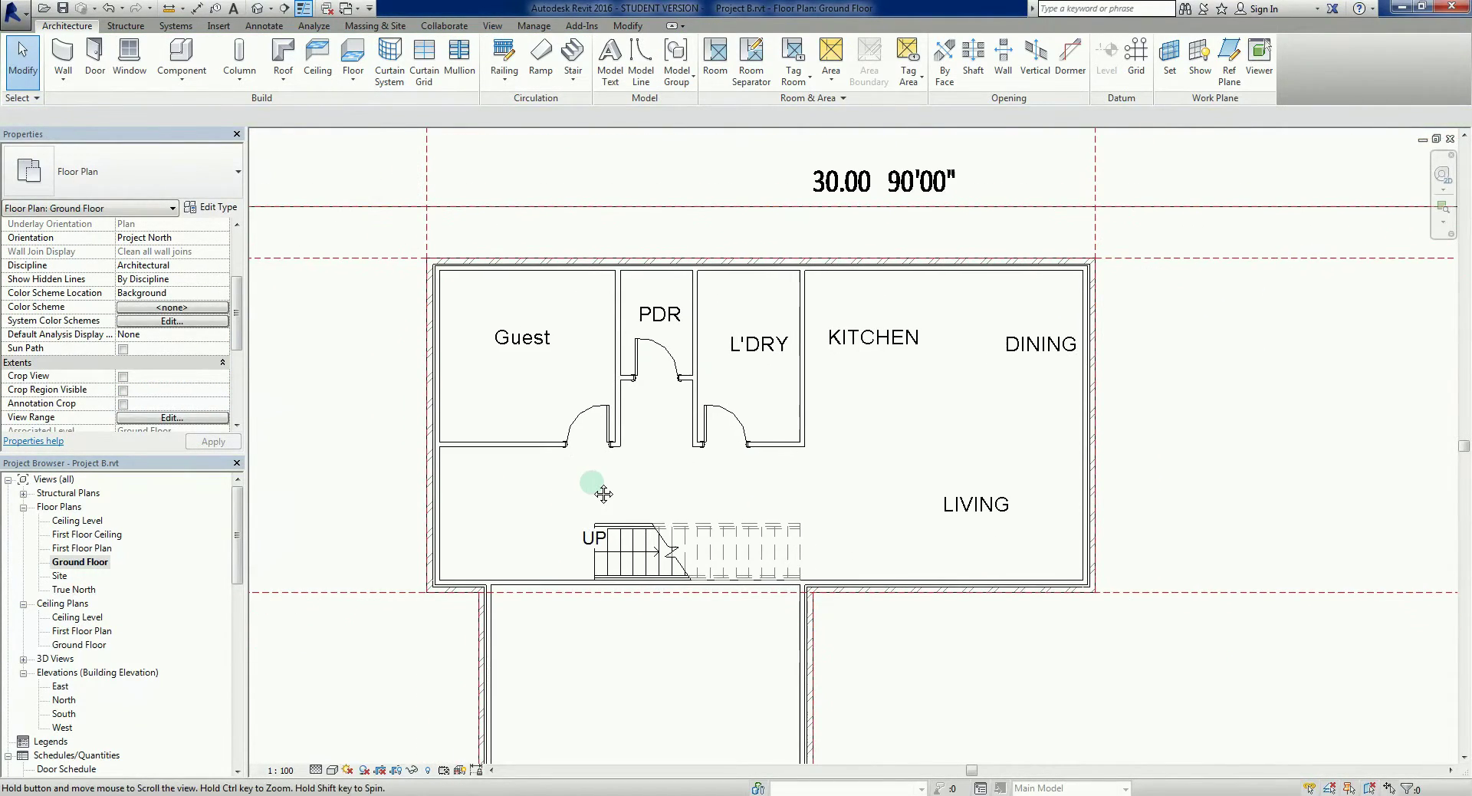
middle_drag(602, 493, 609, 404)
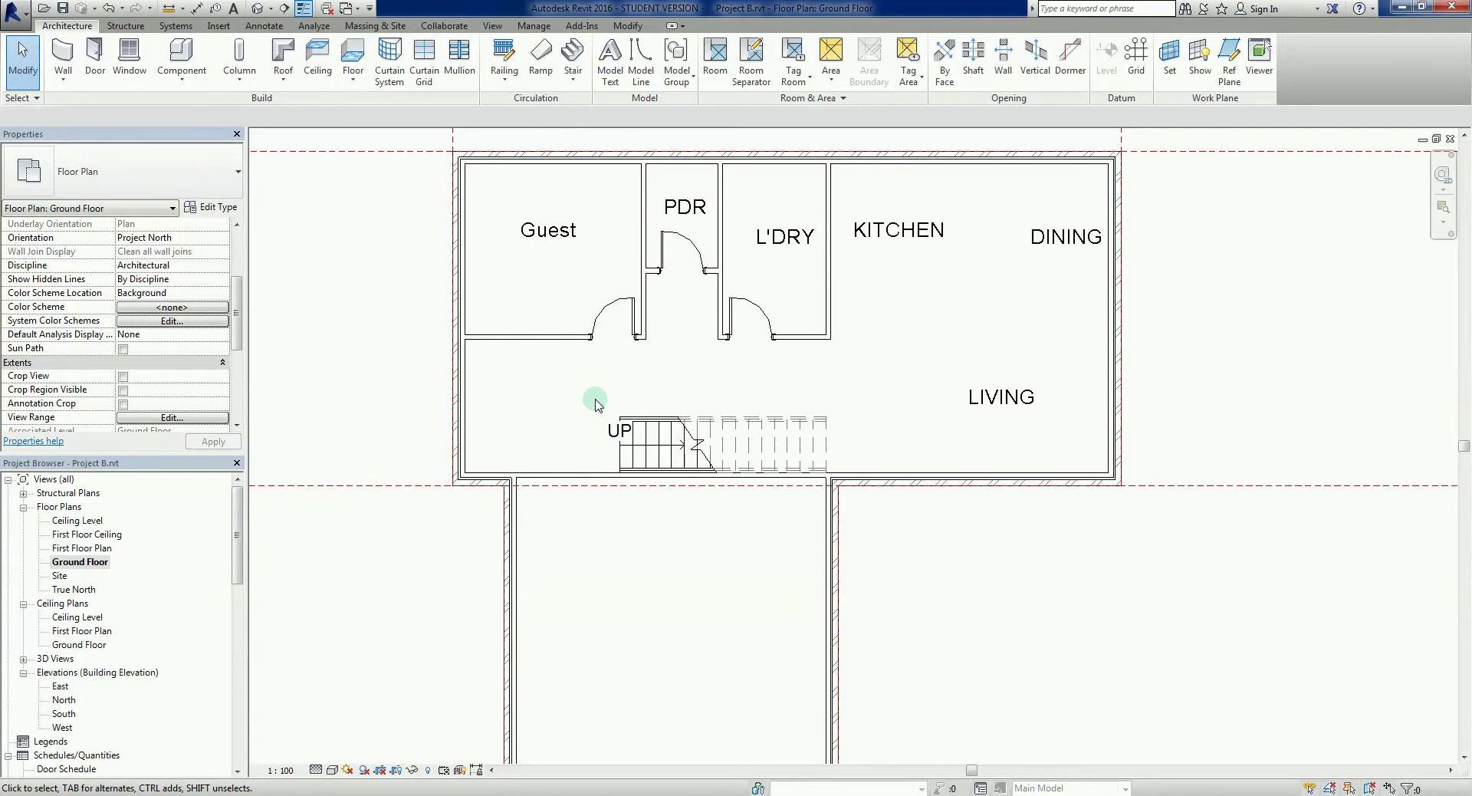
key(d)
key(r)
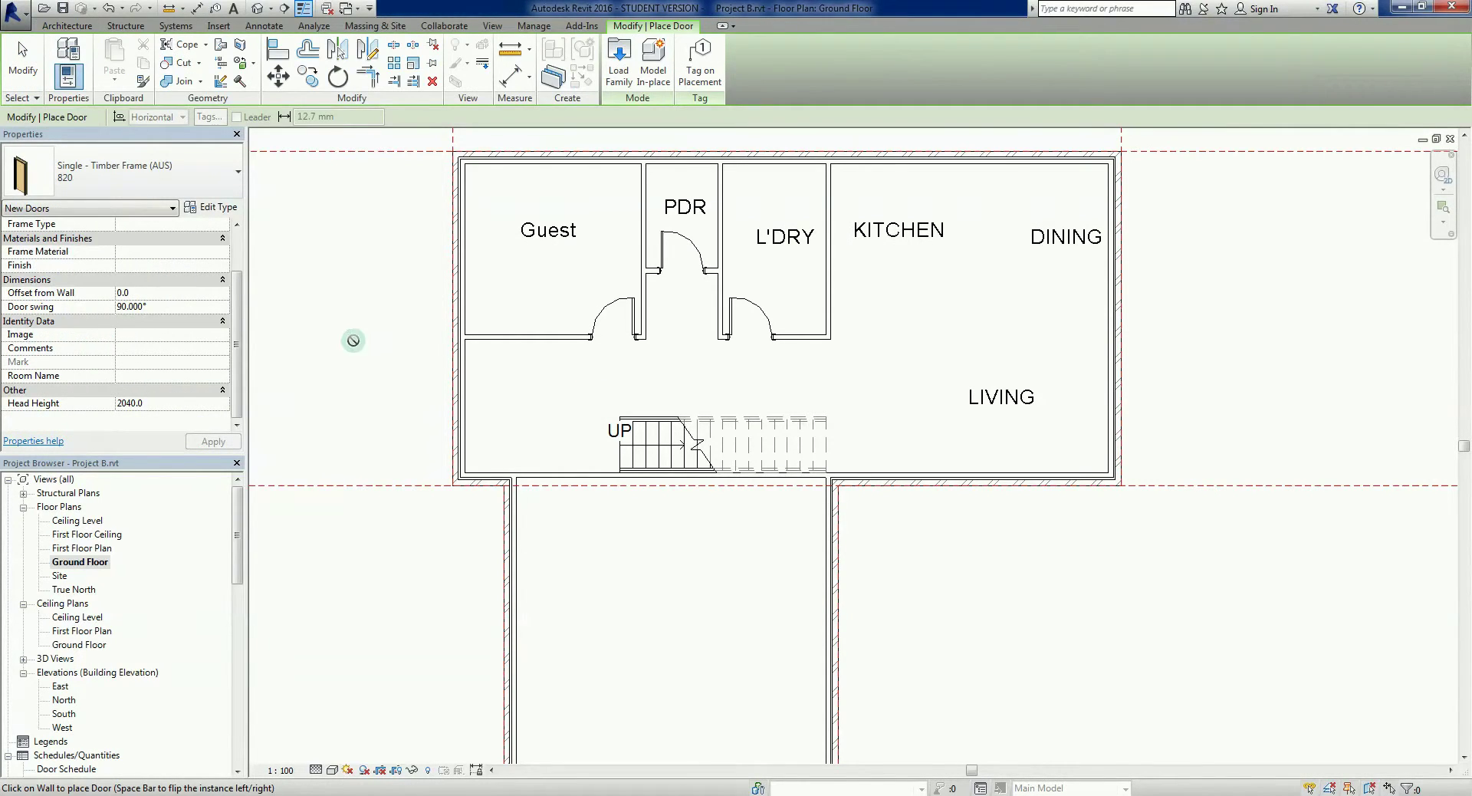
click(192, 178)
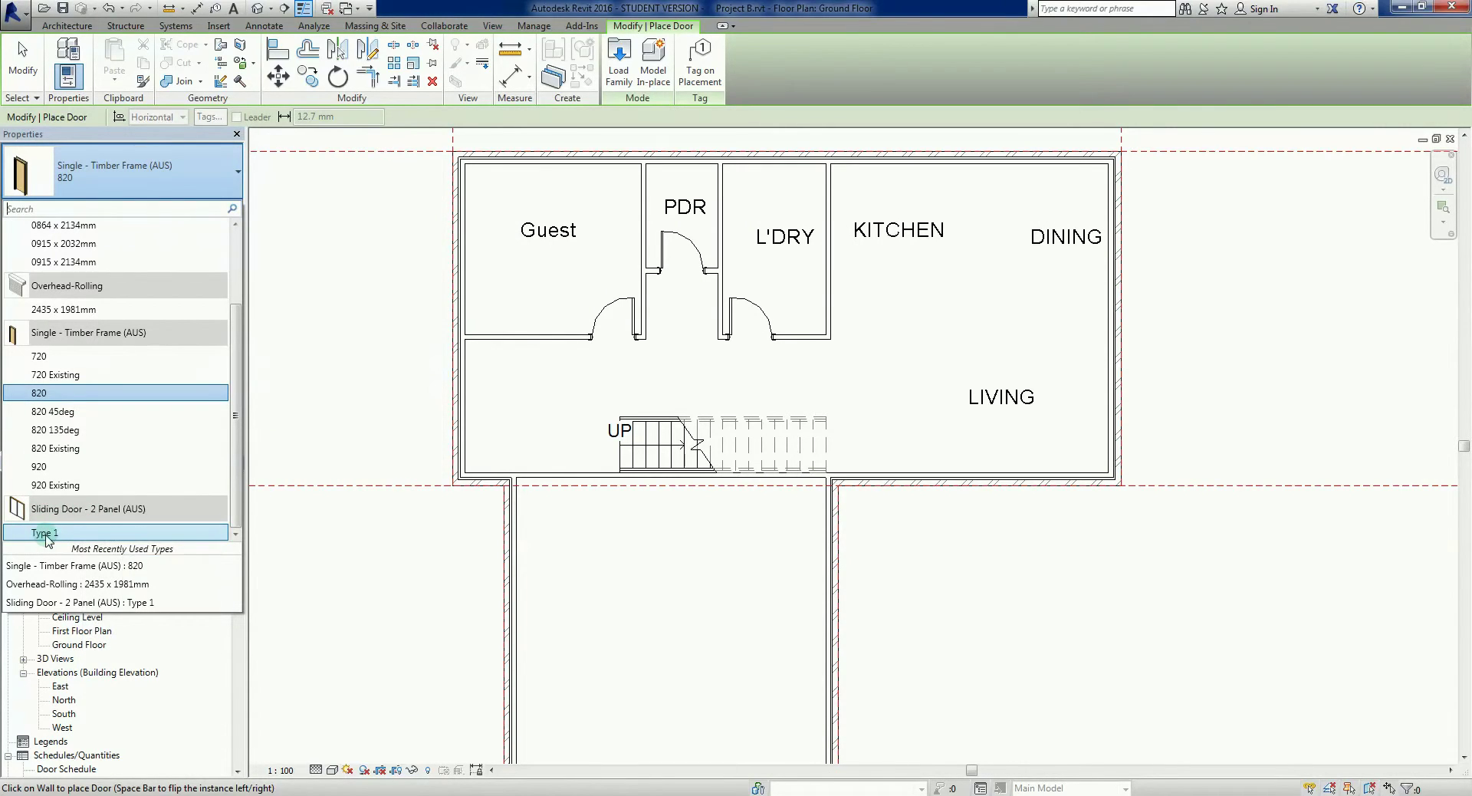
mouse_move(66, 536)
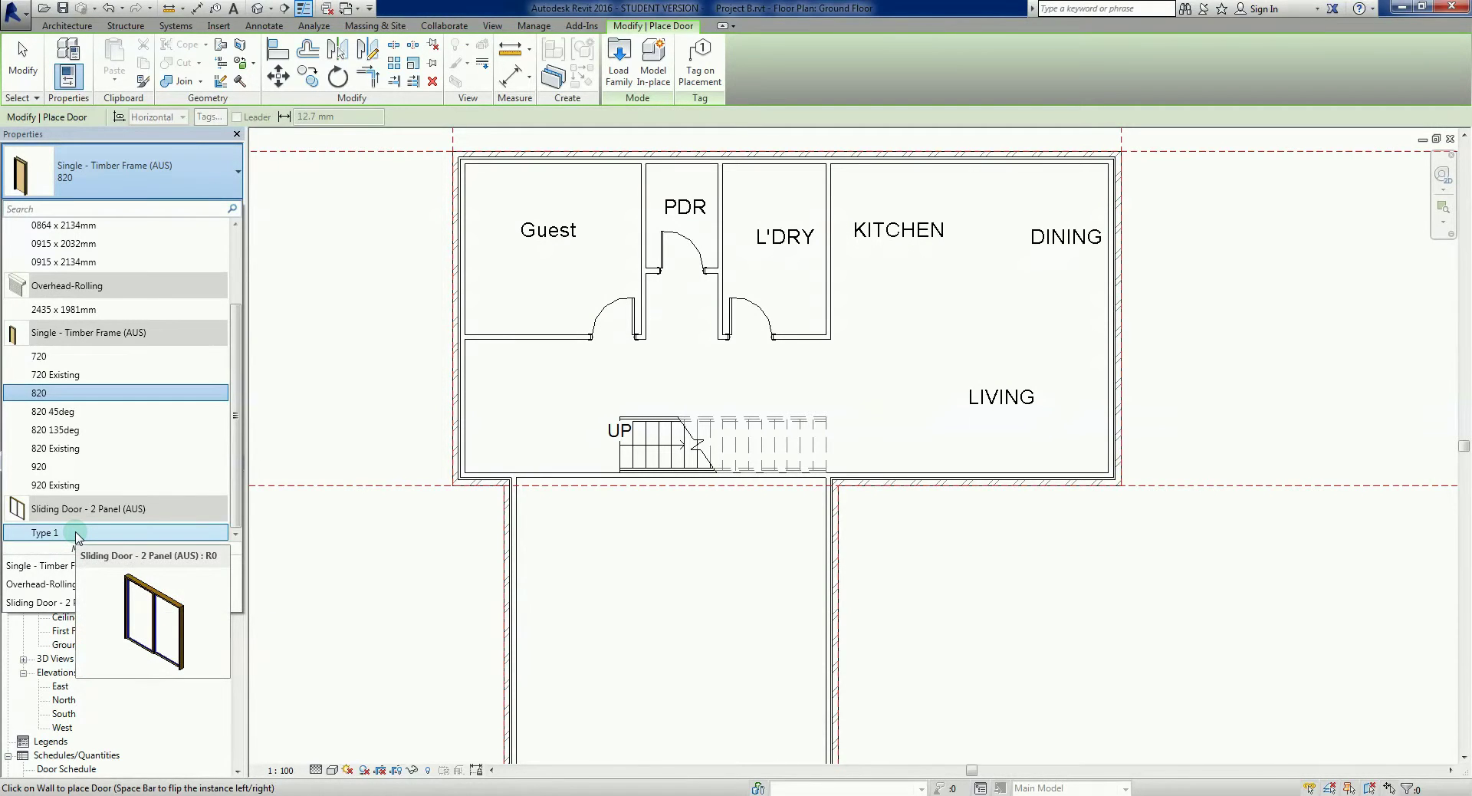
click(77, 534)
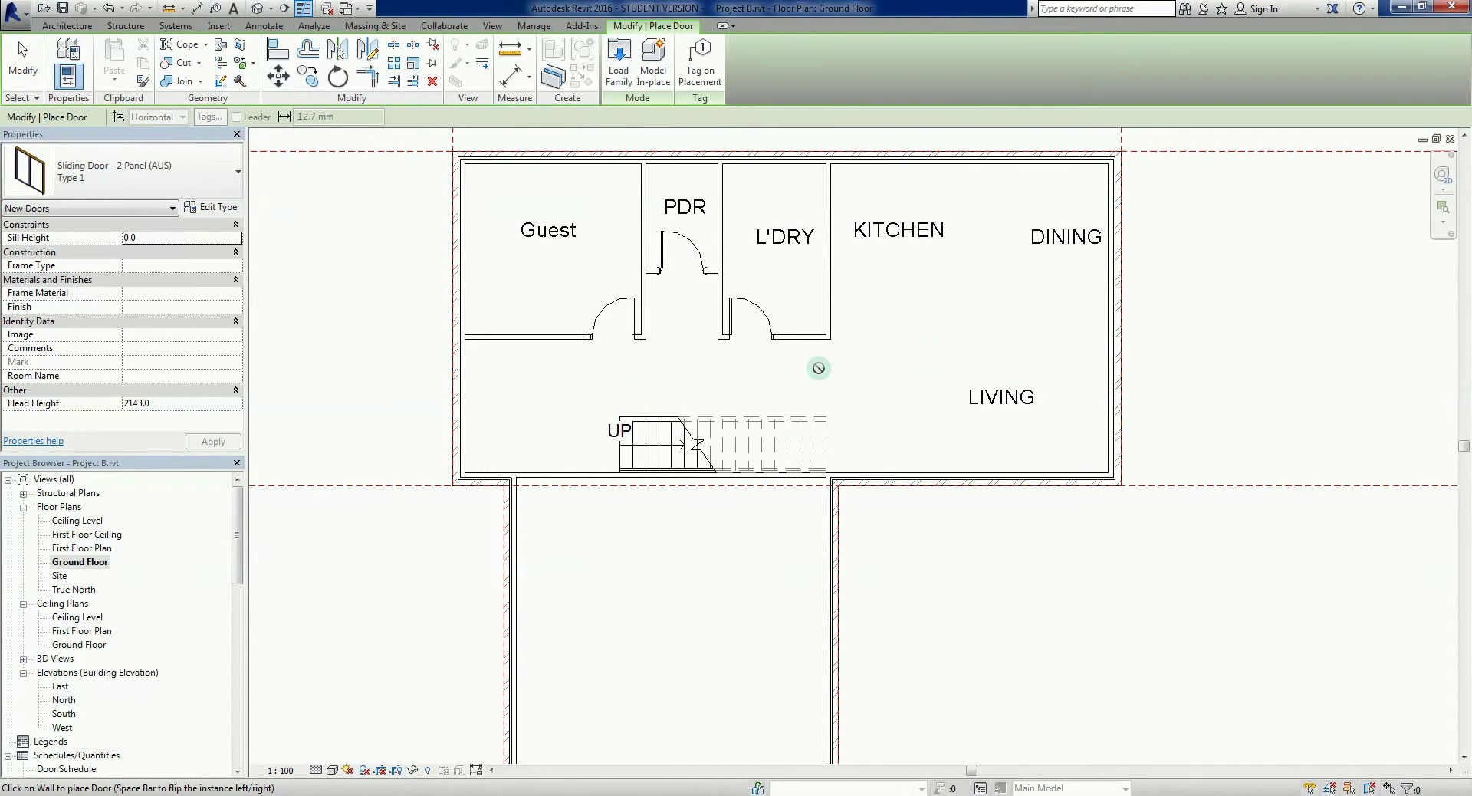
click(212, 207)
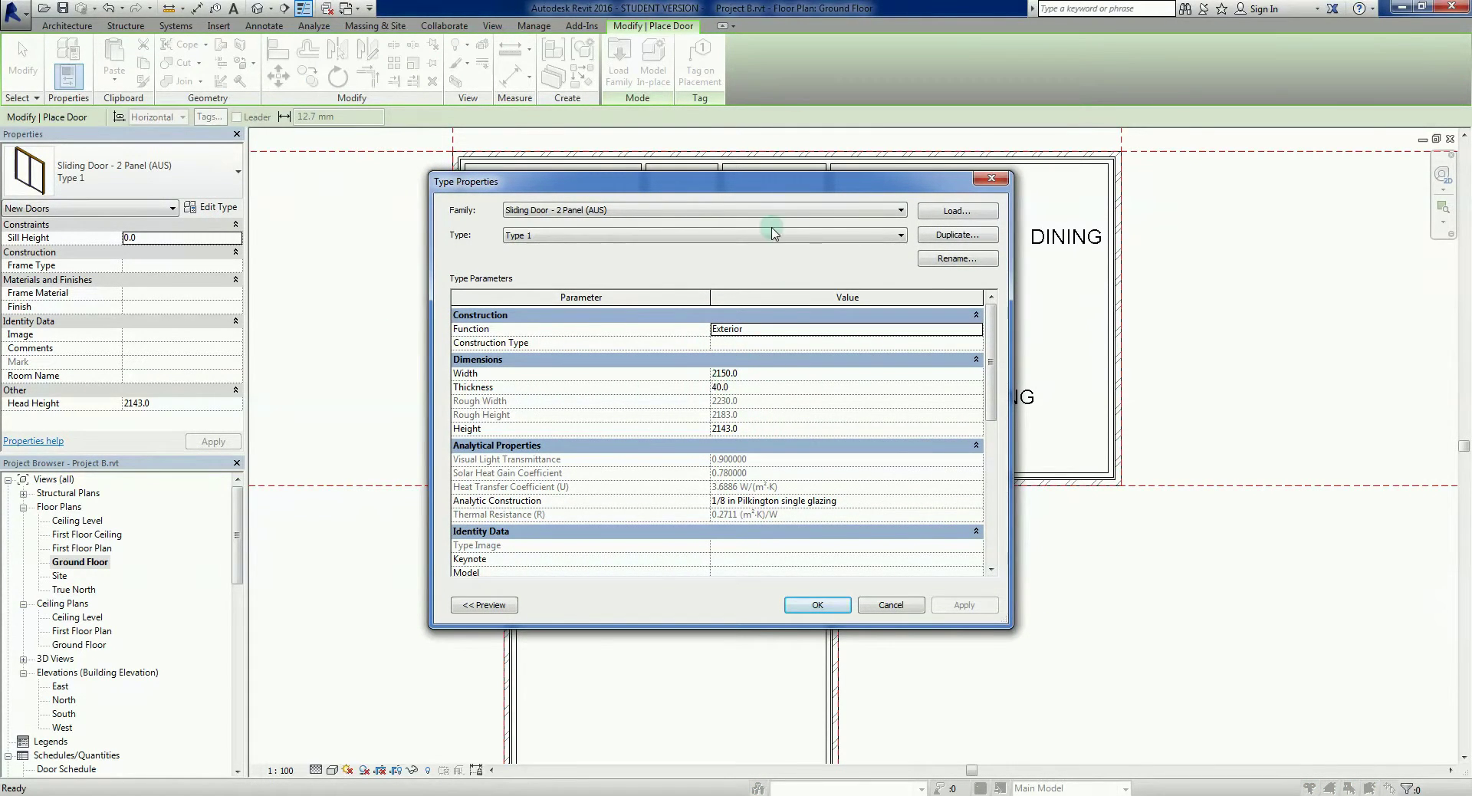
- Change the sliding door type's Height from 2143 to 2040 and apply it
drag(742, 193, 766, 172)
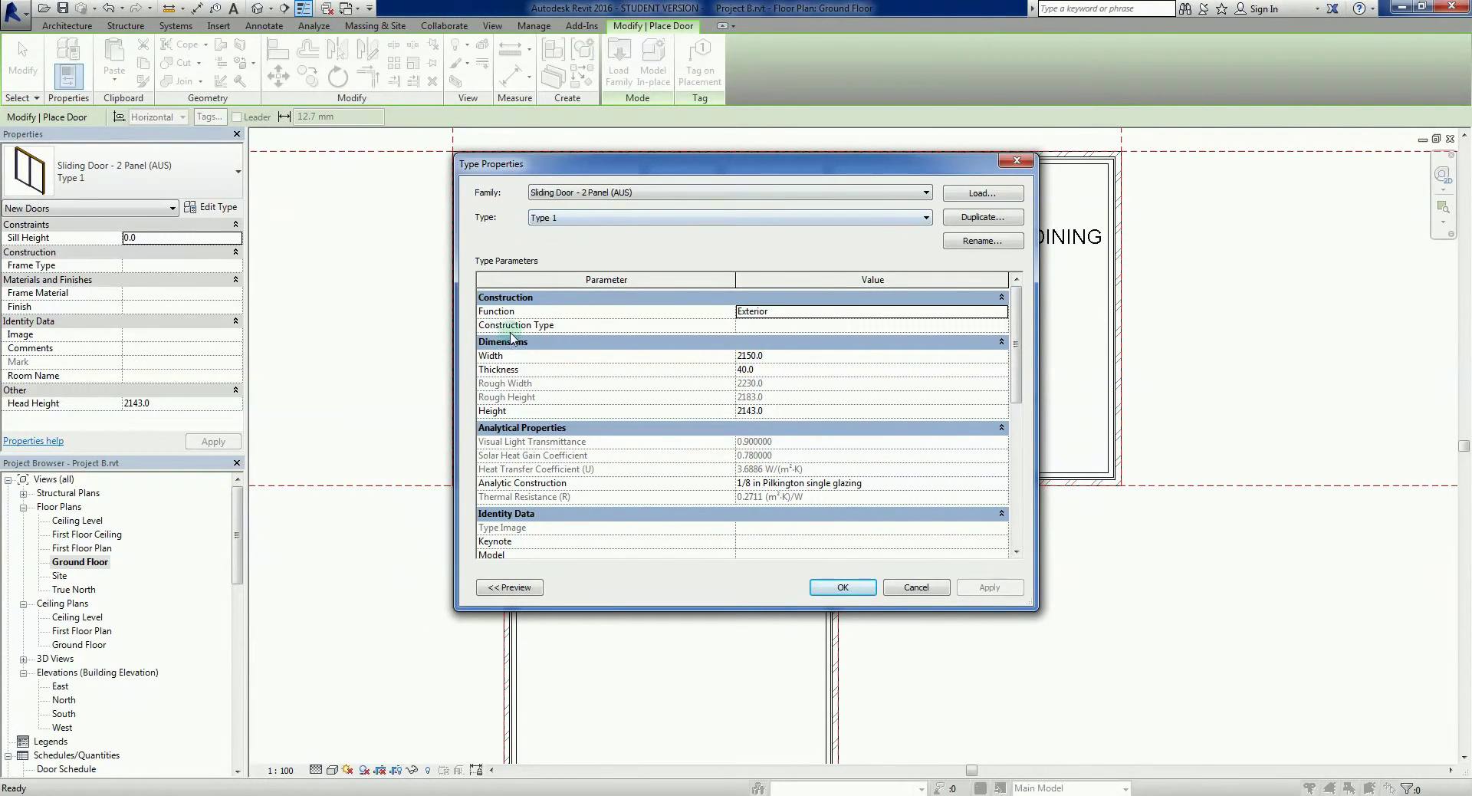
click(776, 316)
click(741, 412)
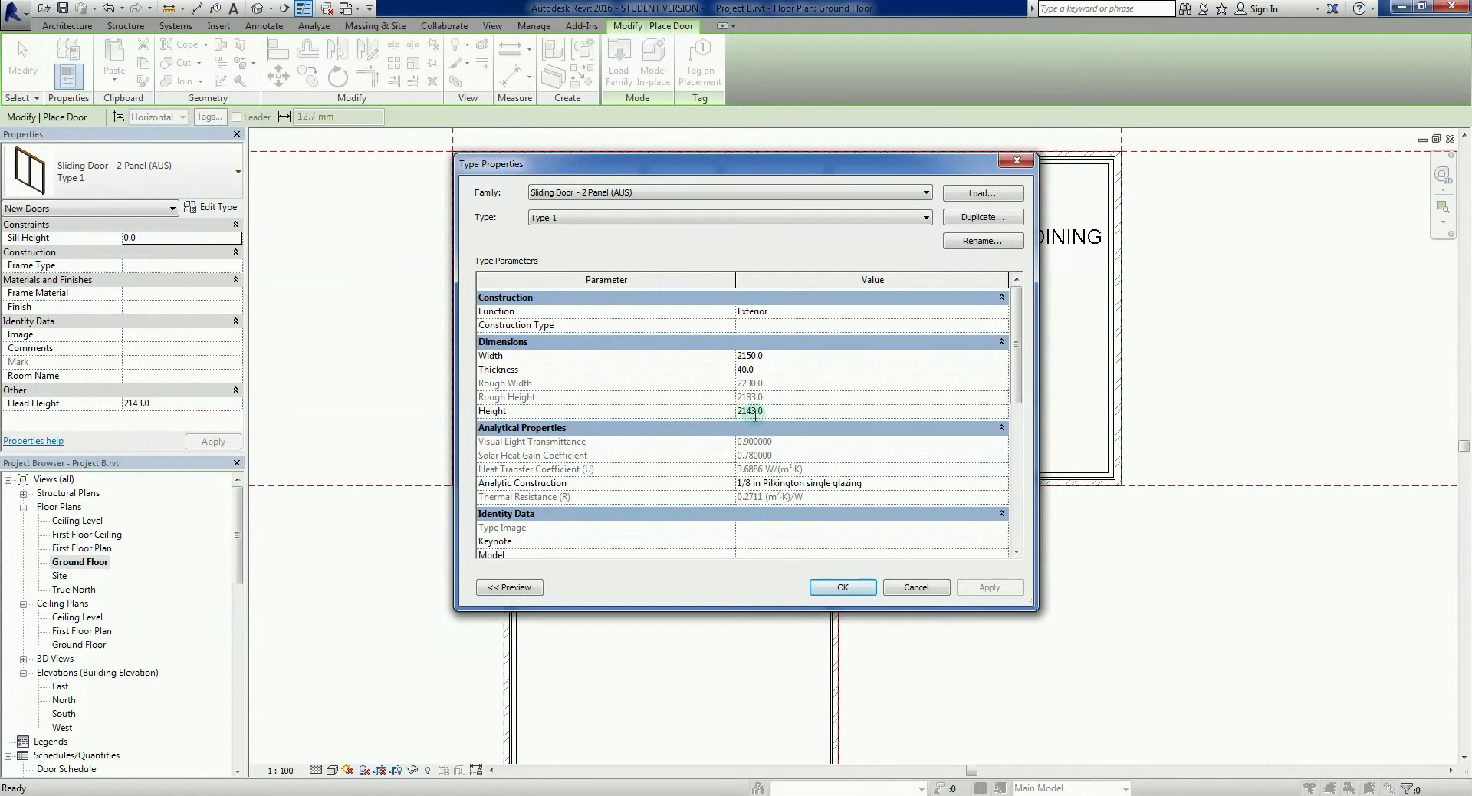
drag(755, 414, 692, 394)
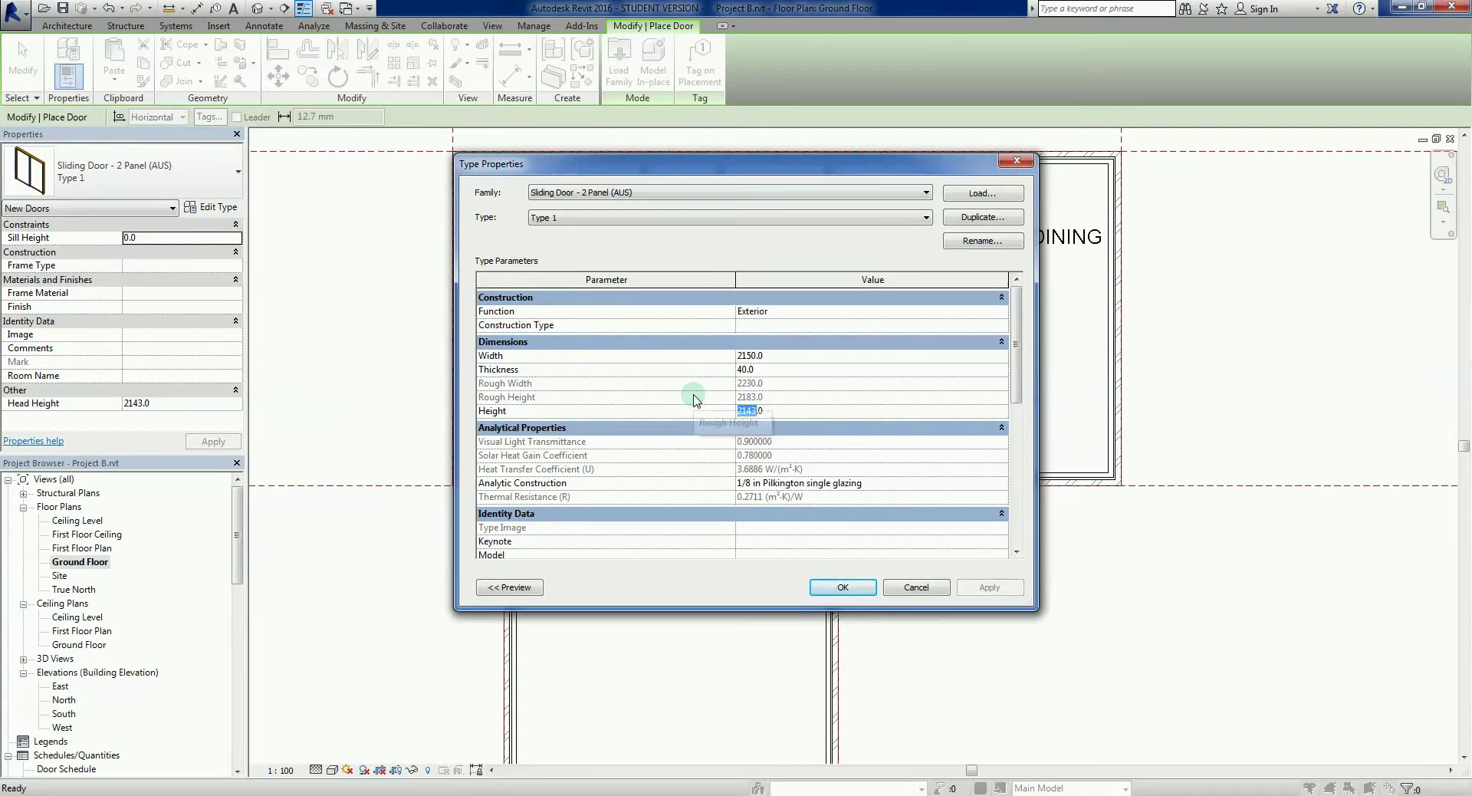
text(2)
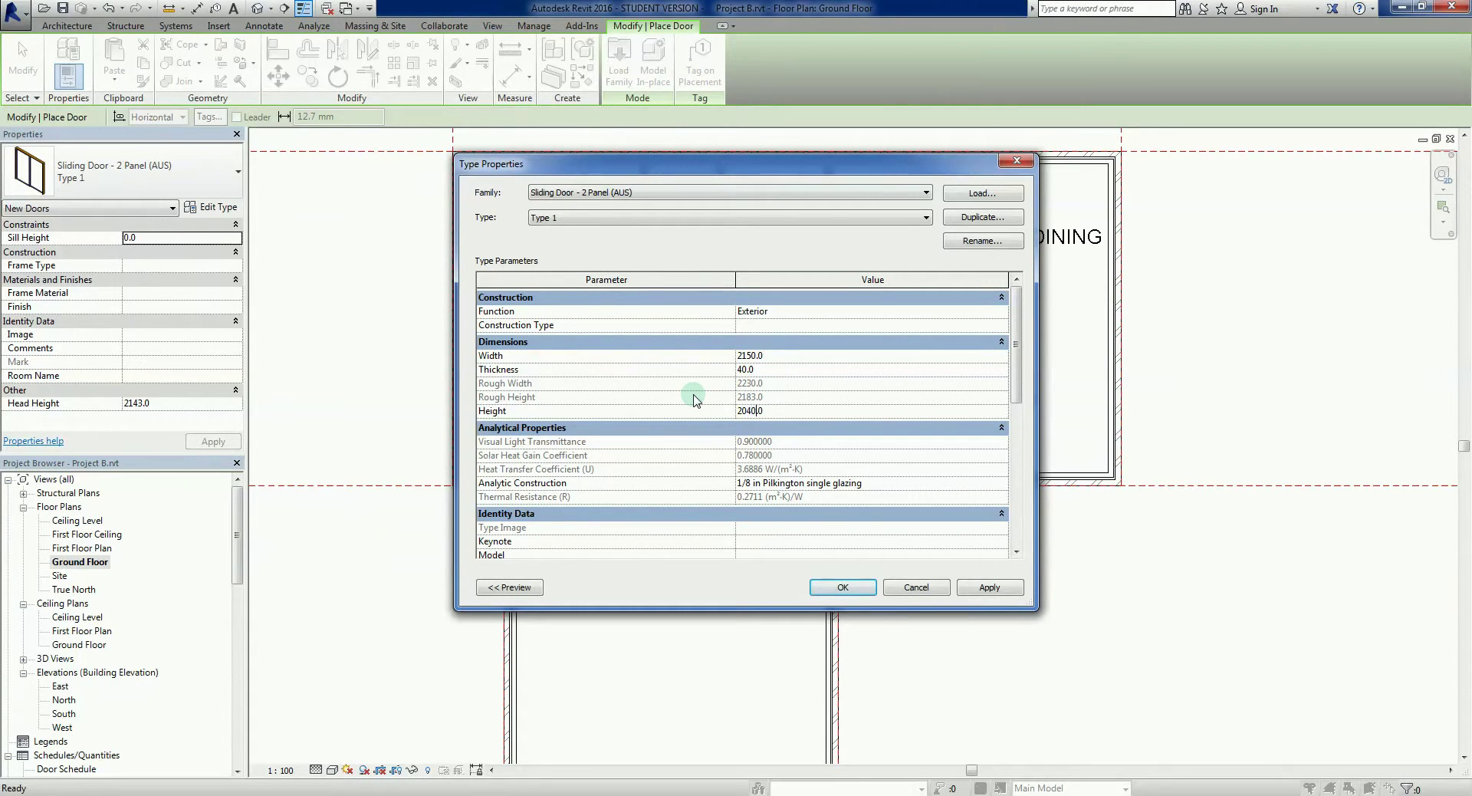
click(1006, 590)
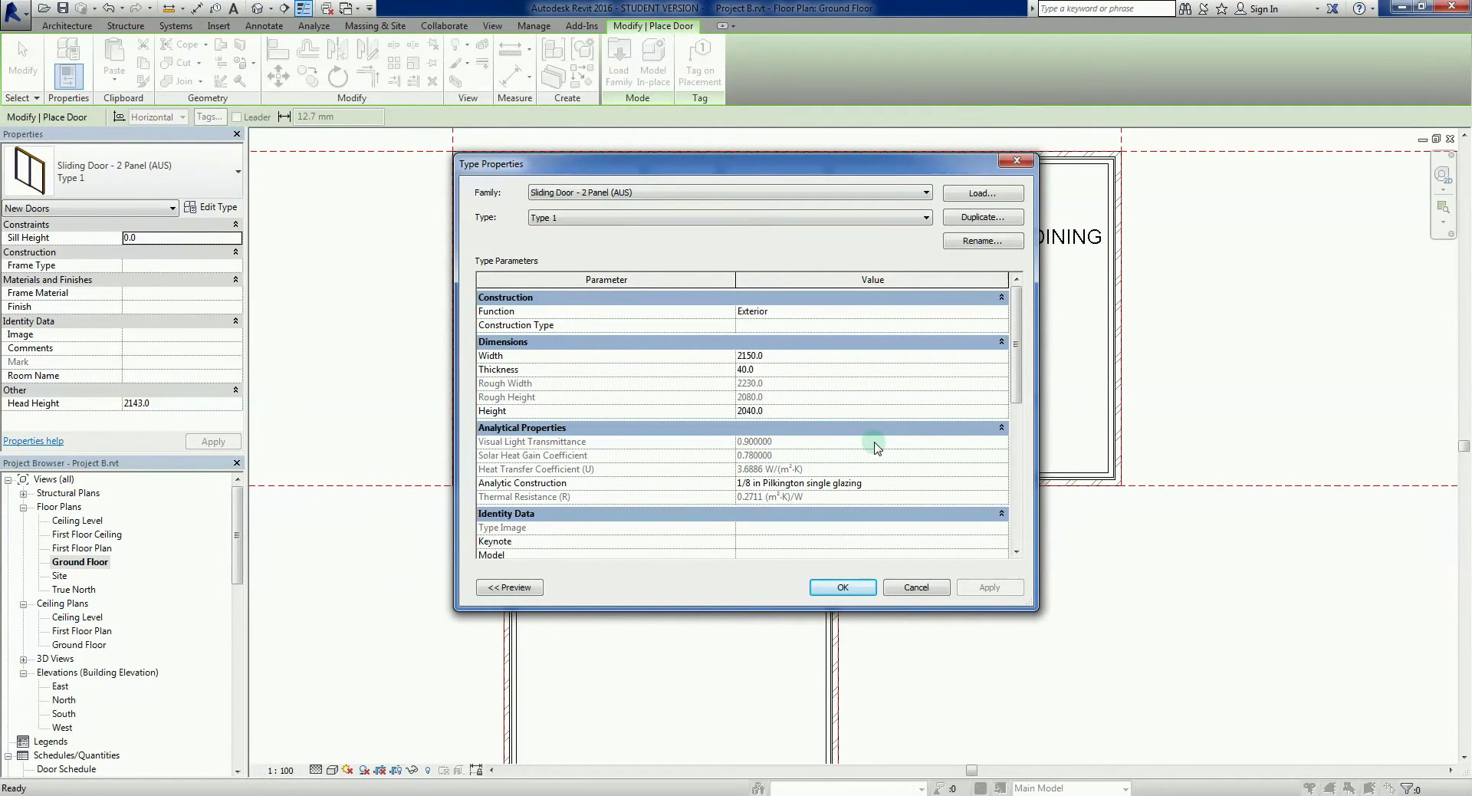
drag(1016, 383, 1023, 519)
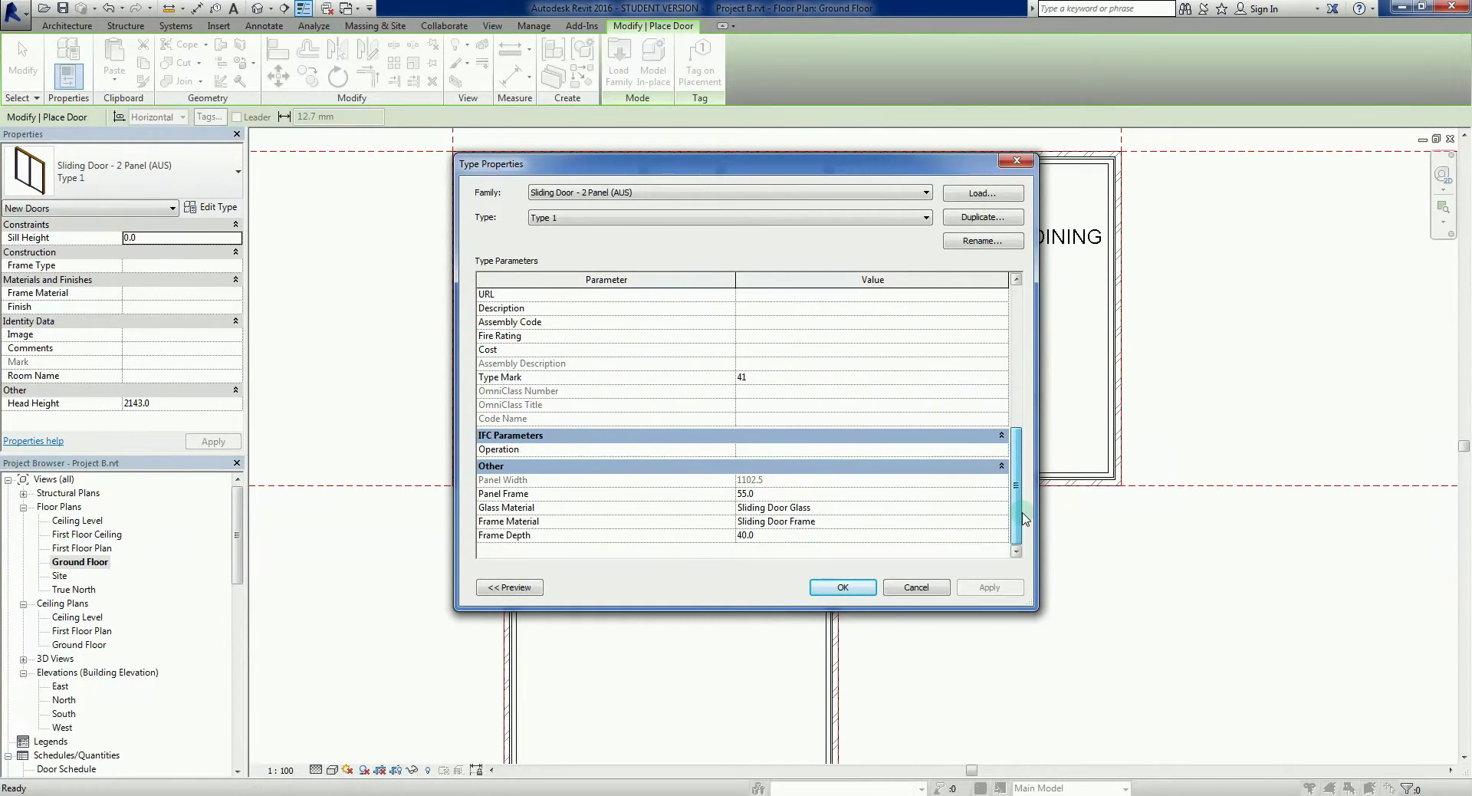
click(862, 592)
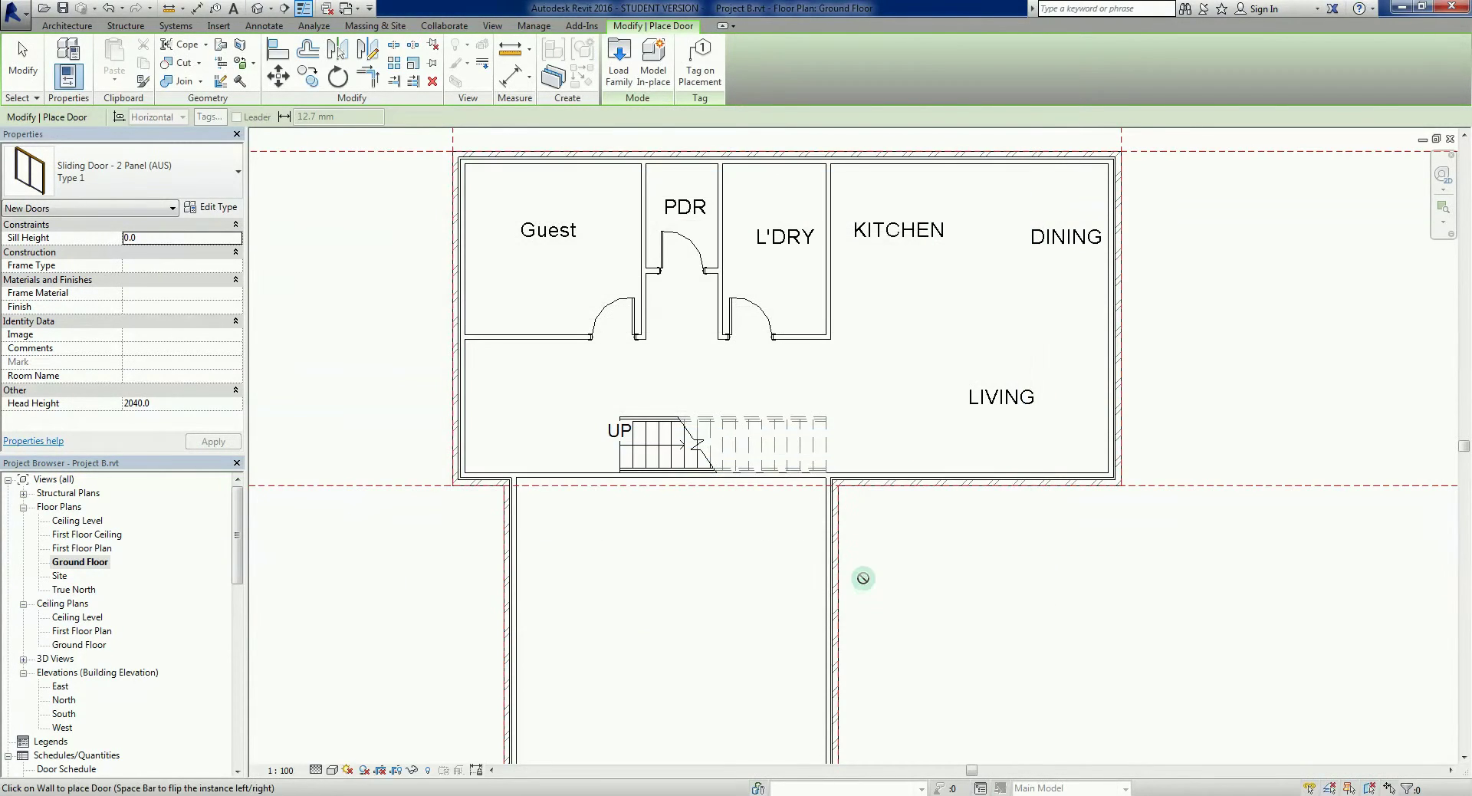
middle_drag(1124, 368, 905, 405)
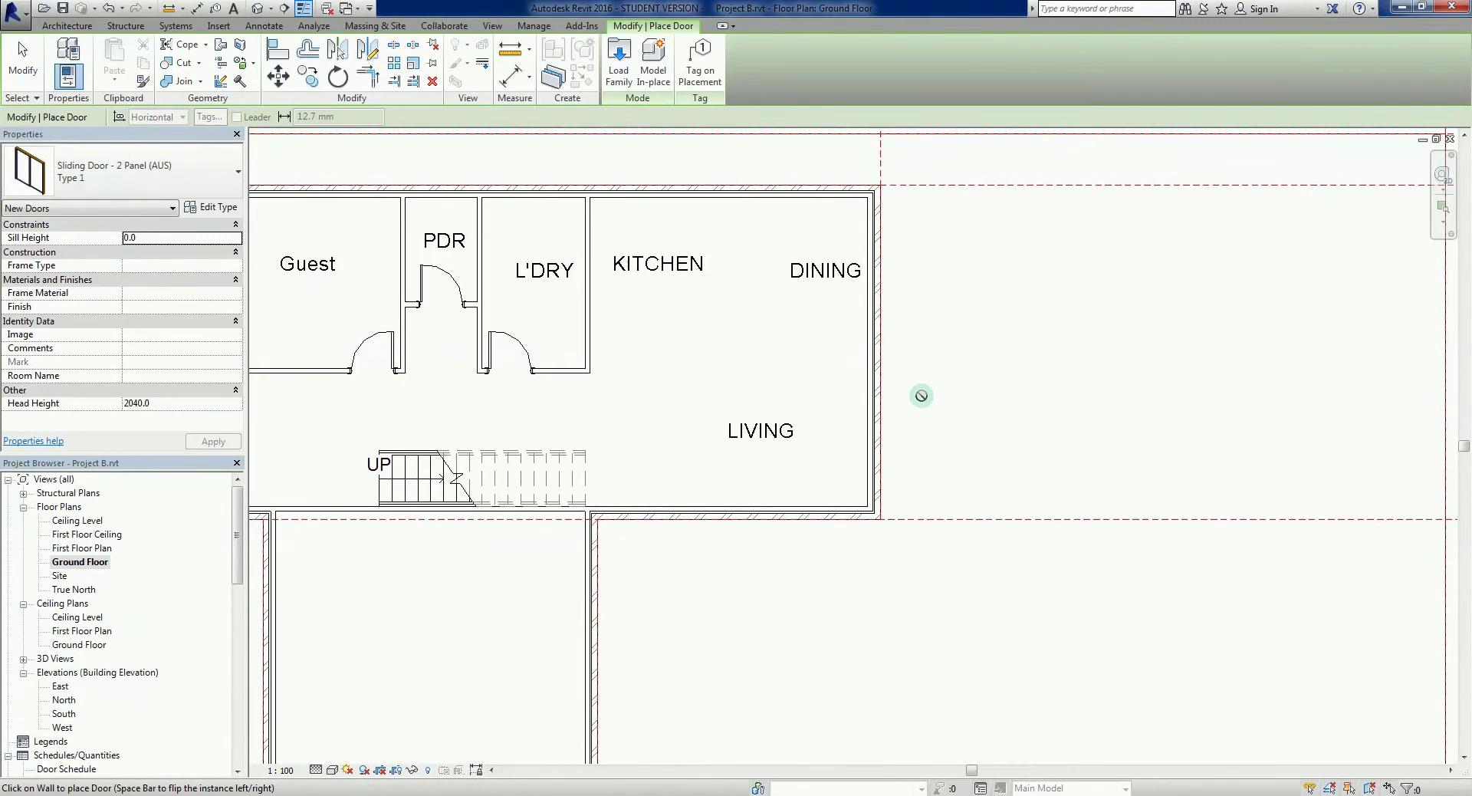
scroll(913, 399, up, 1)
scroll(889, 396, down, 1)
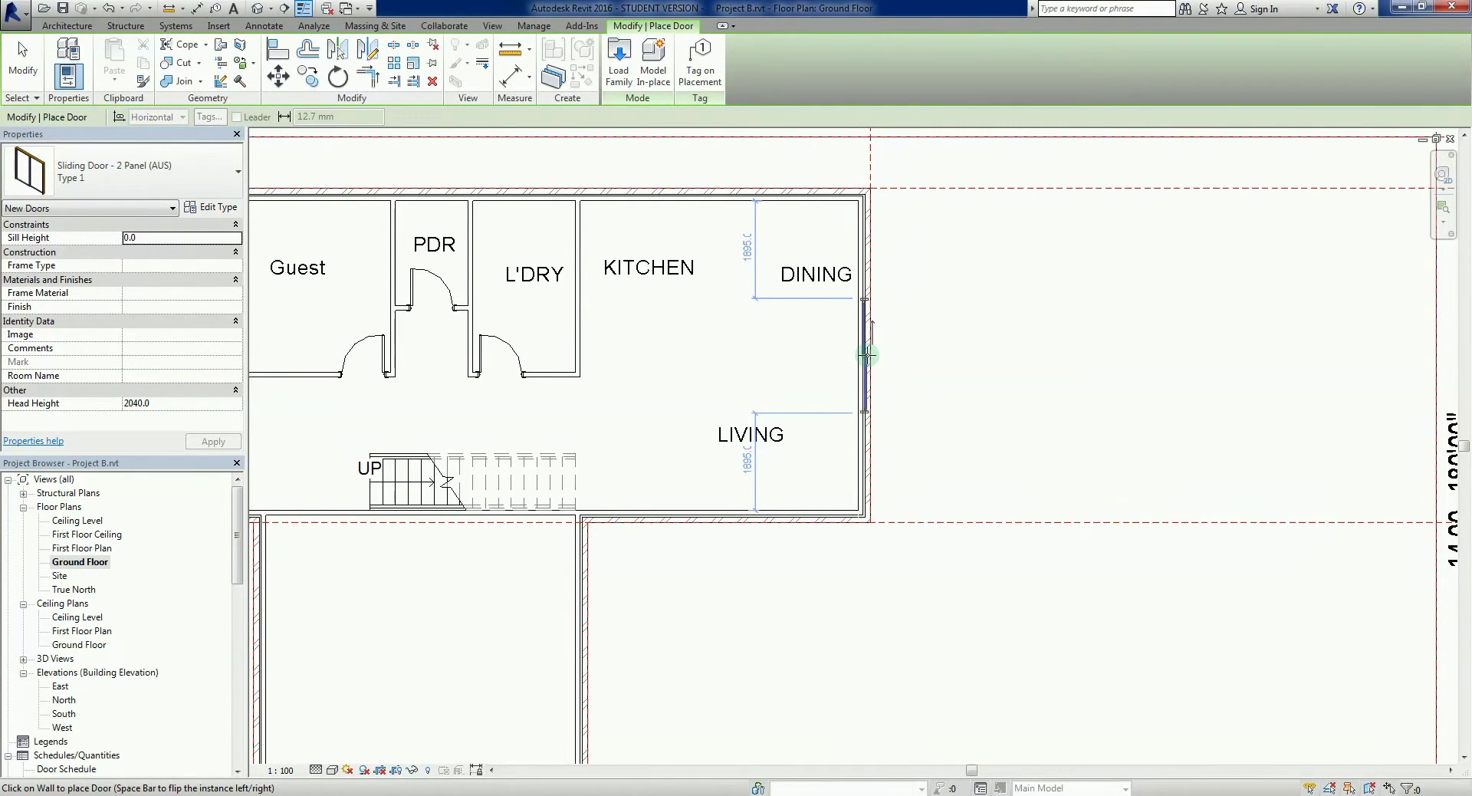
click(866, 354)
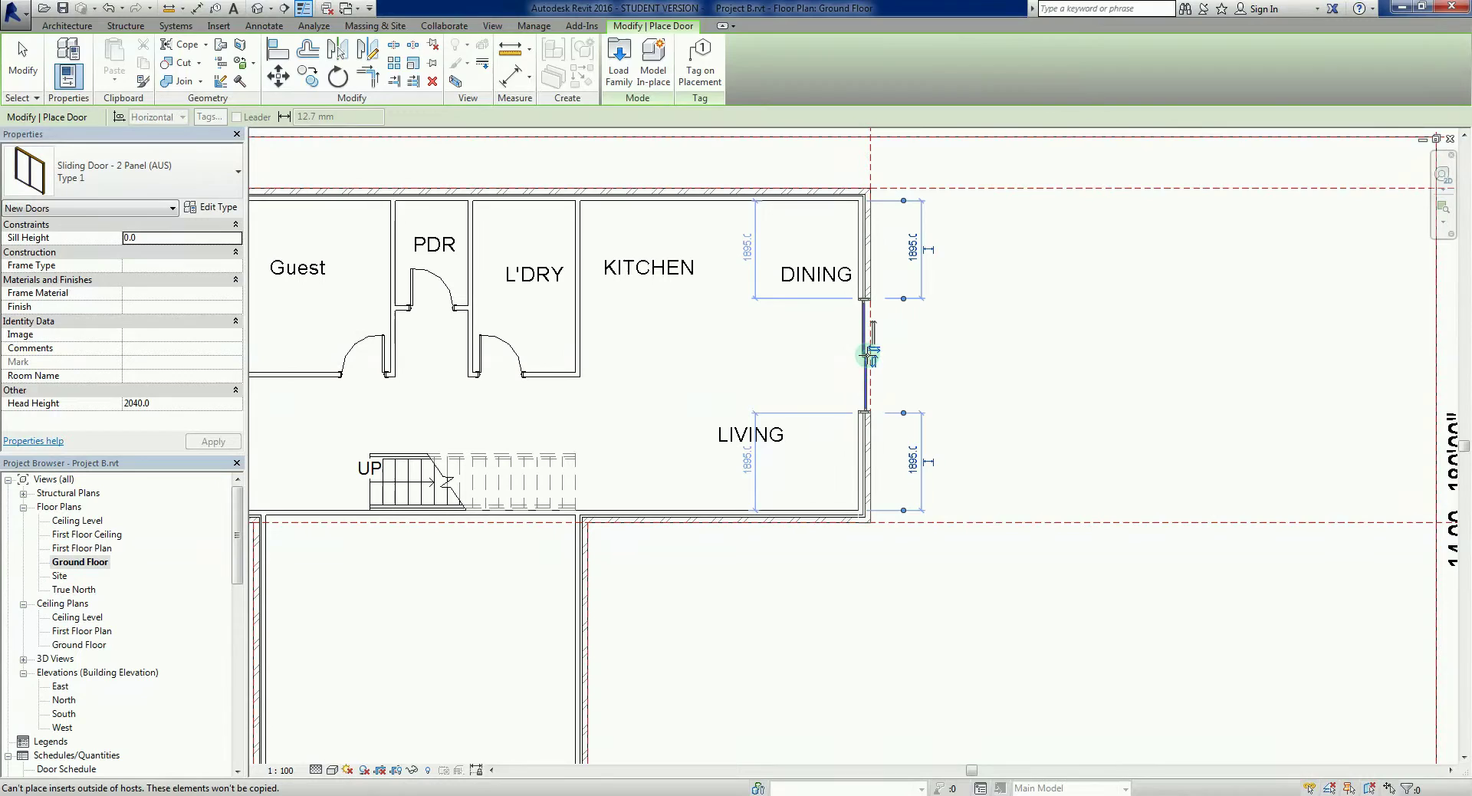
key(Escape)
key(Escape)
scroll(891, 352, up, 4)
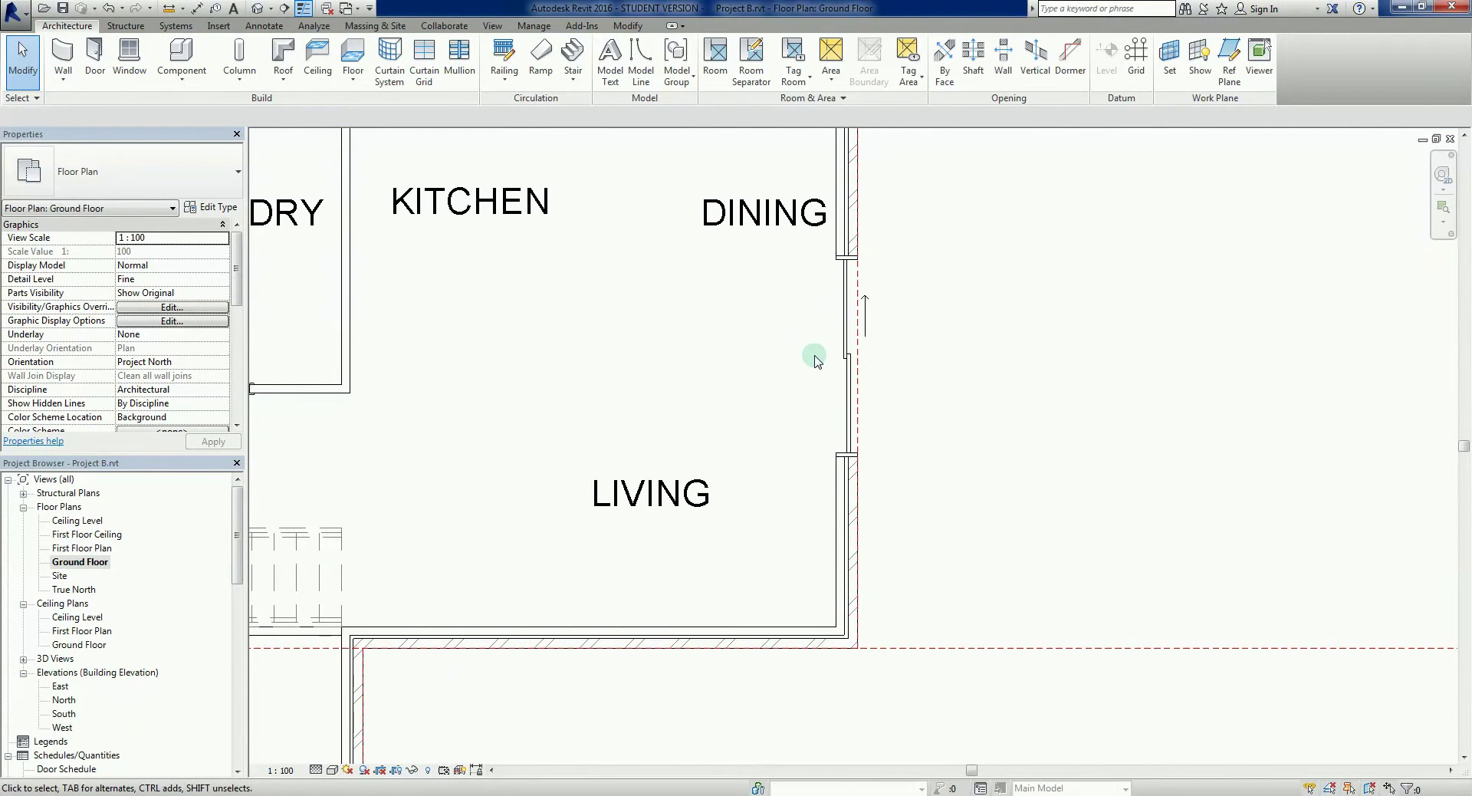
scroll(872, 345, up, 1)
scroll(873, 321, up, 1)
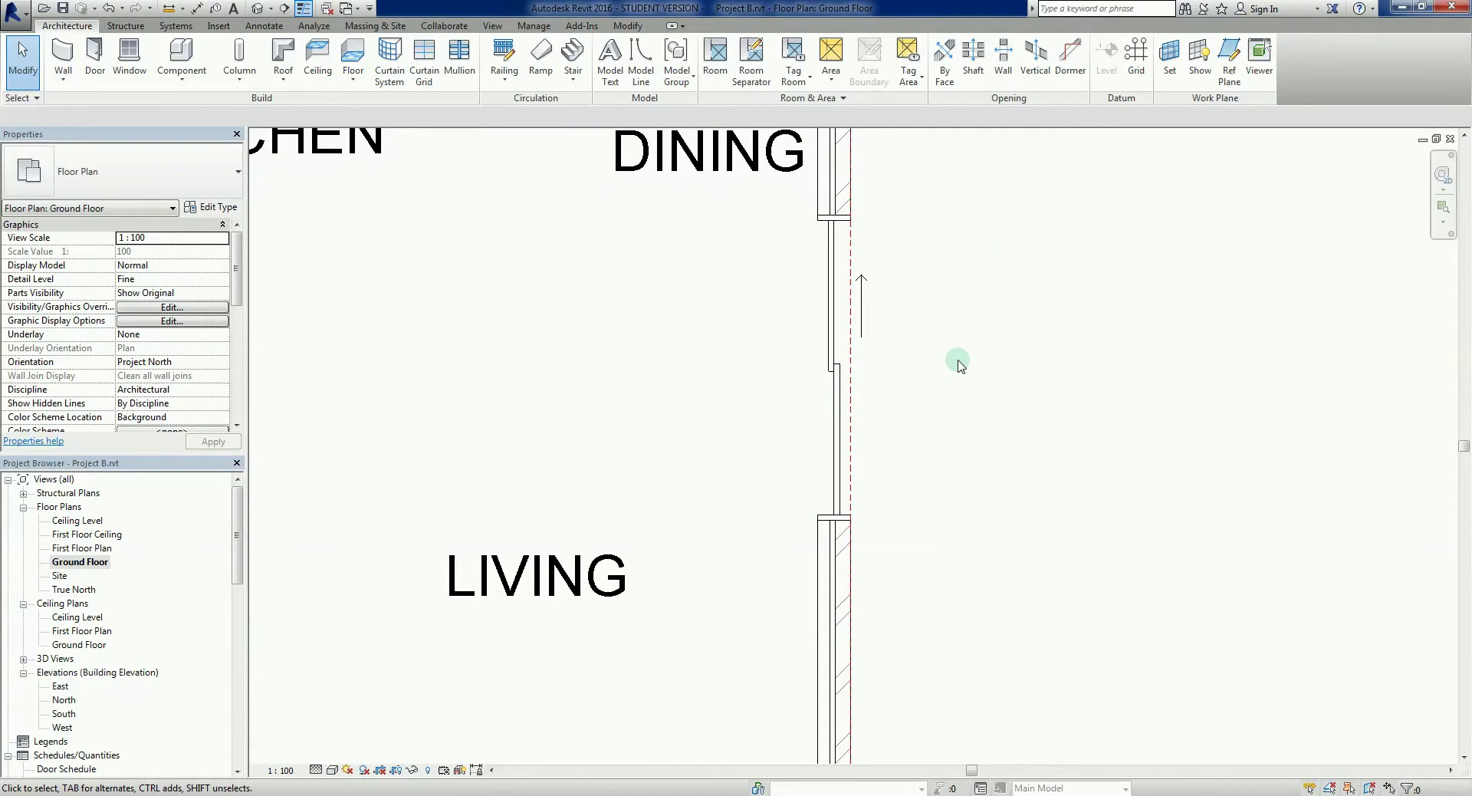
click(830, 327)
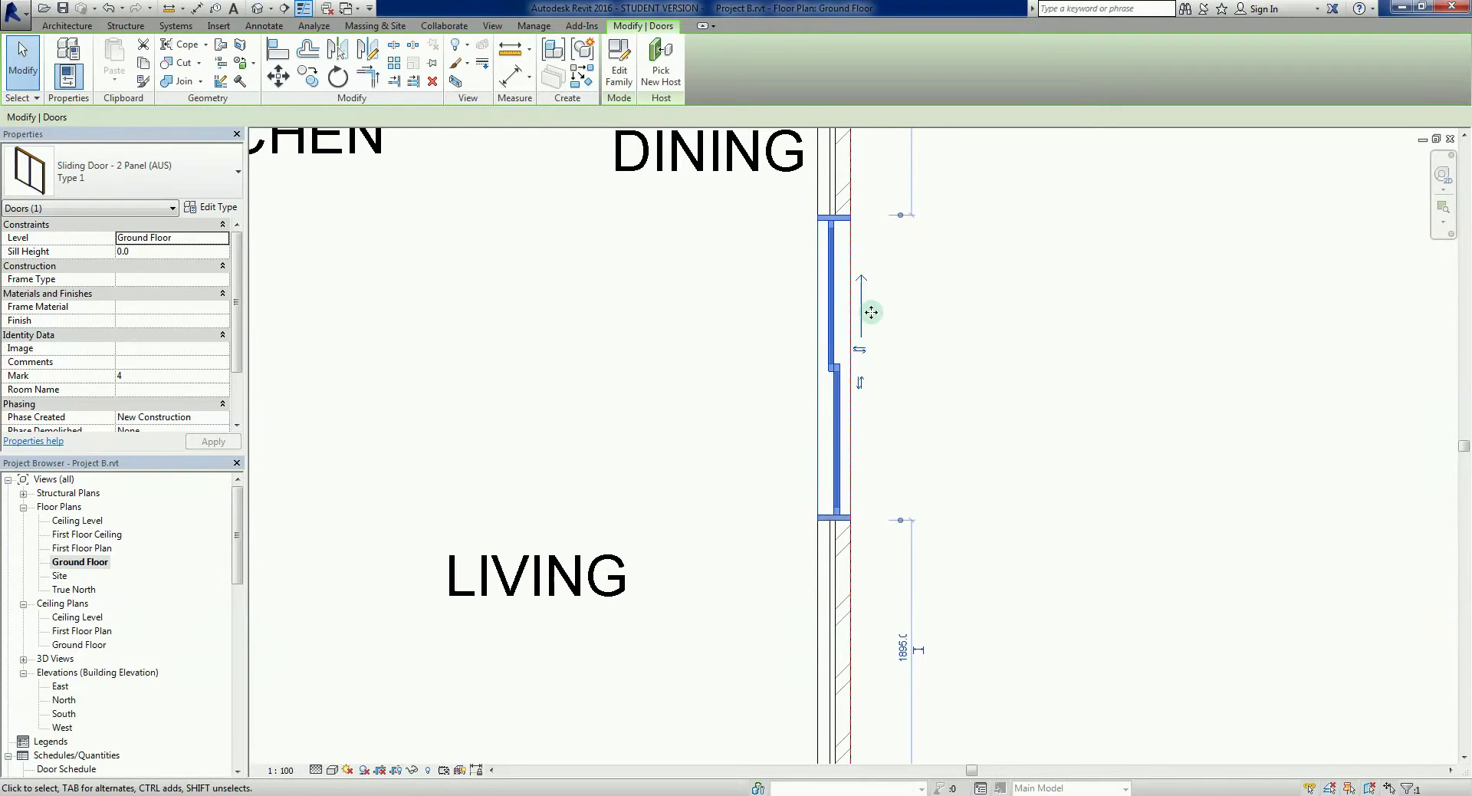
click(1005, 434)
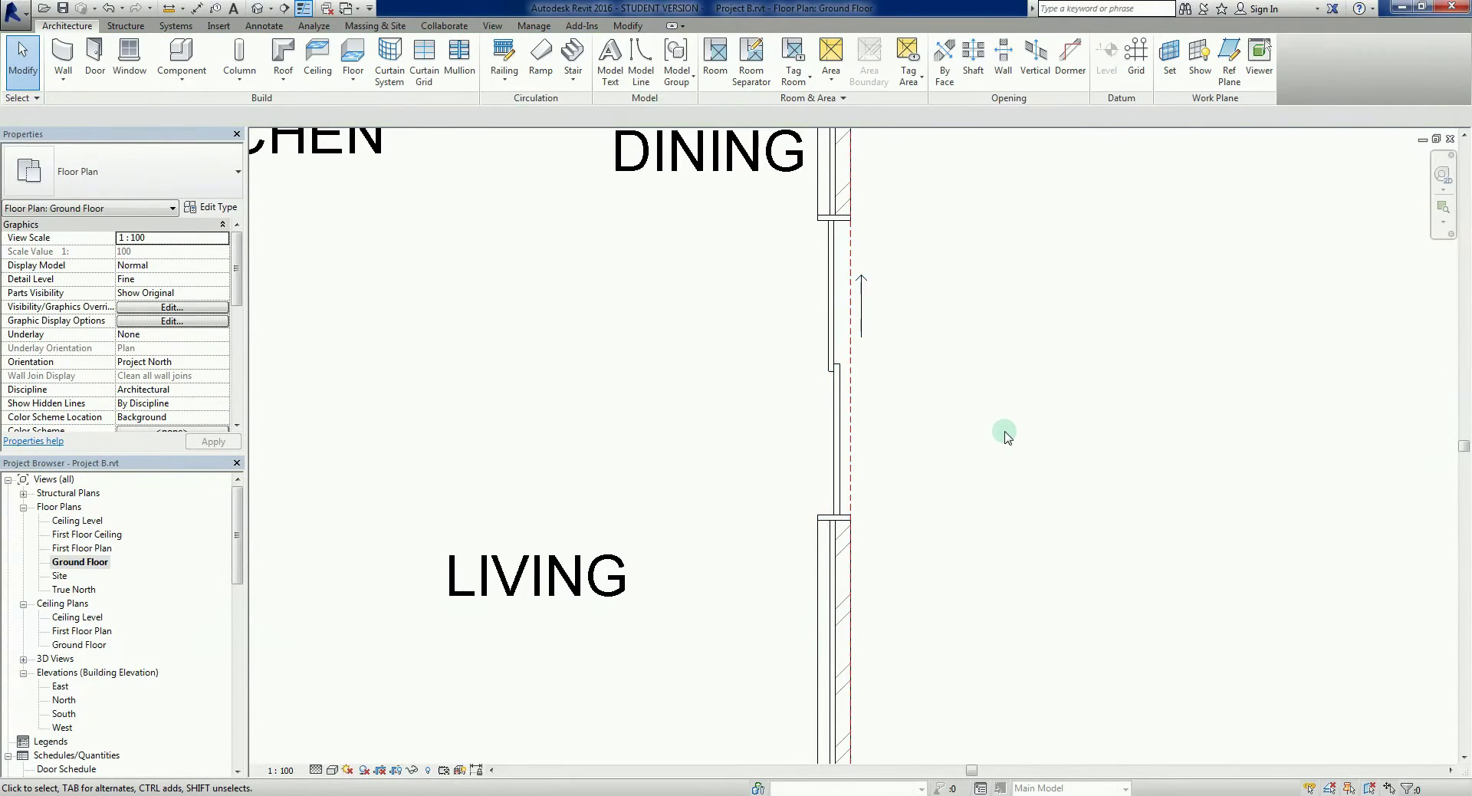
scroll(1005, 434, down, 2)
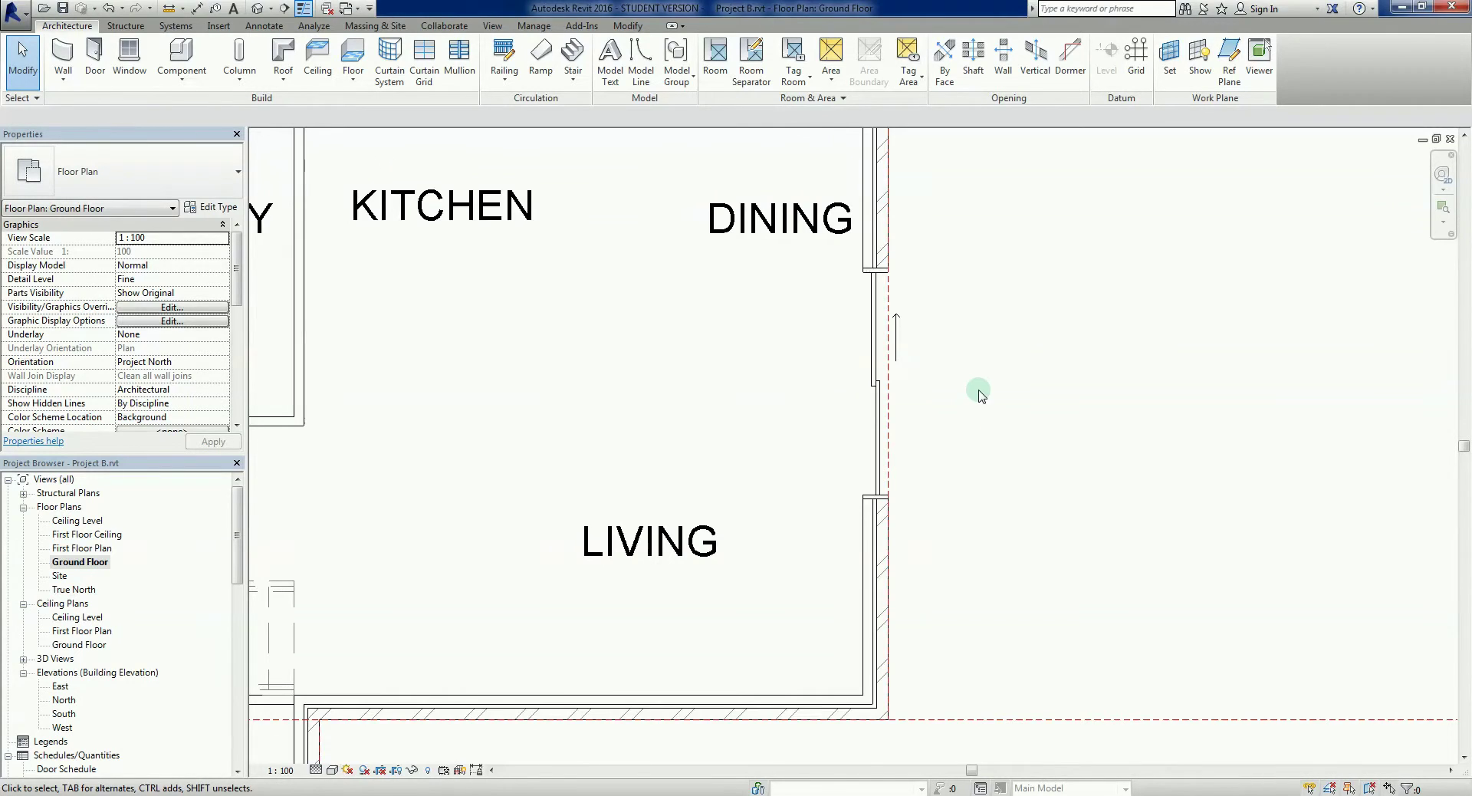
scroll(939, 356, up, 2)
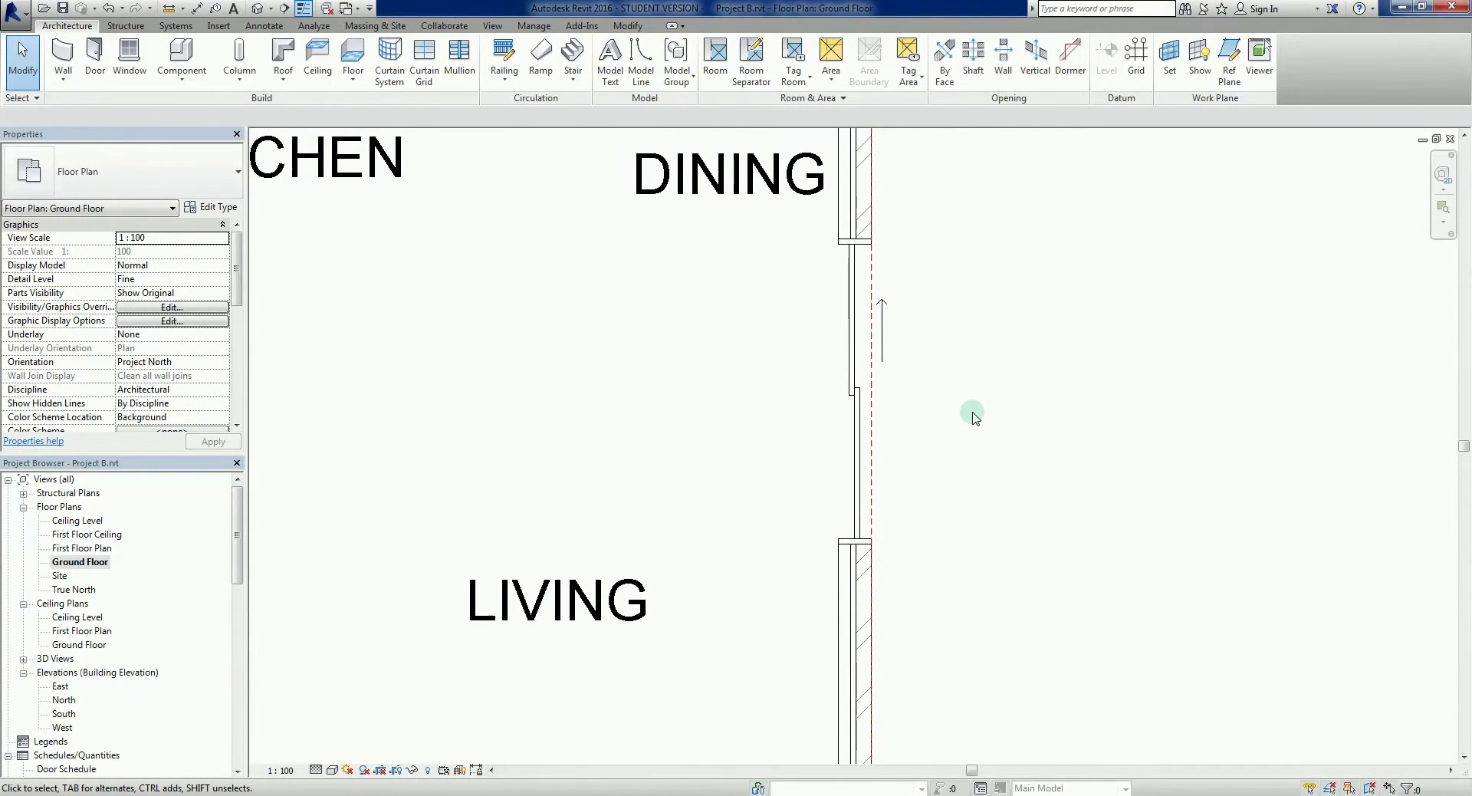
scroll(989, 422, down, 2)
scroll(989, 422, down, 2)
middle_drag(986, 422, 1066, 415)
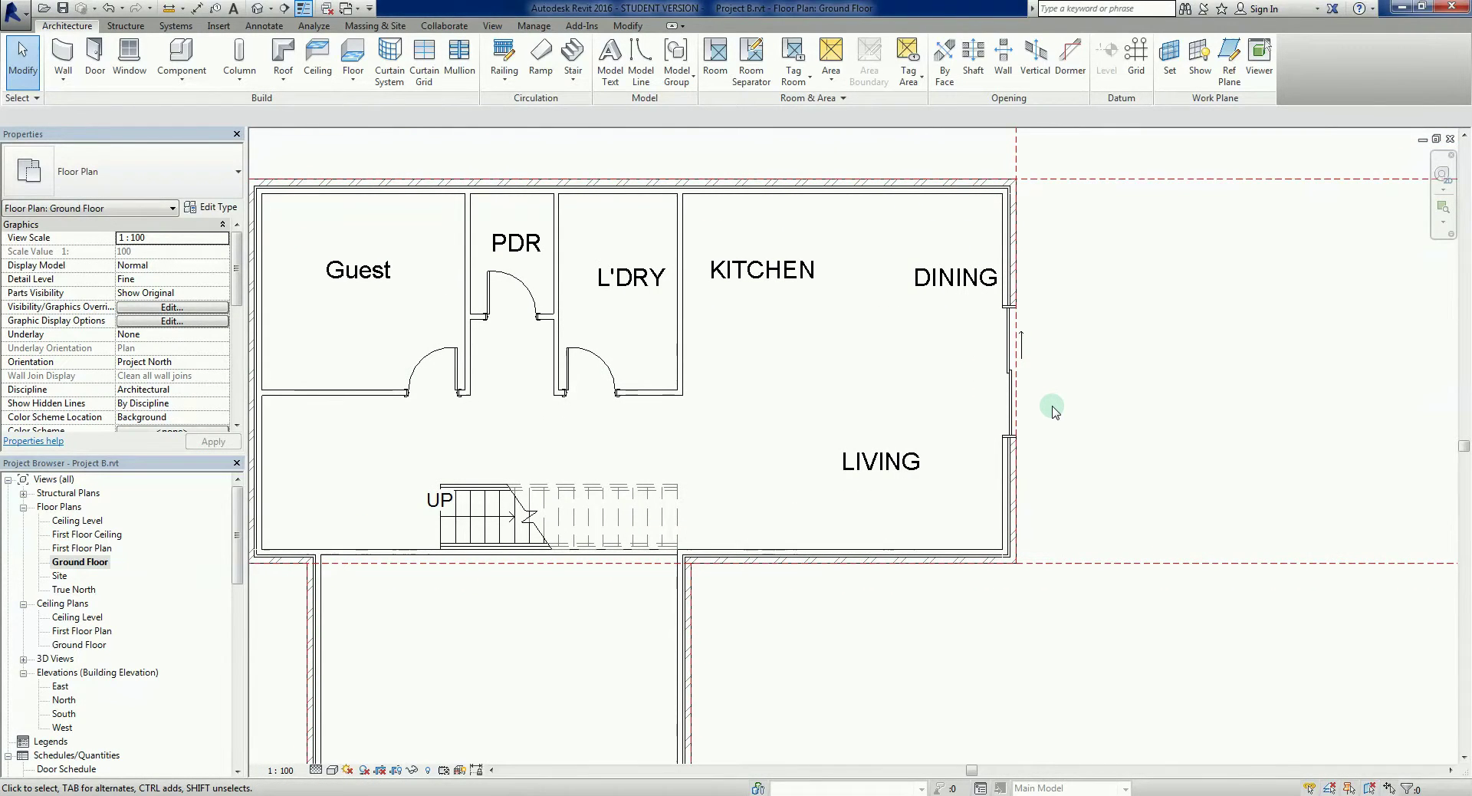
middle_drag(1052, 412, 990, 440)
scroll(989, 440, up, 2)
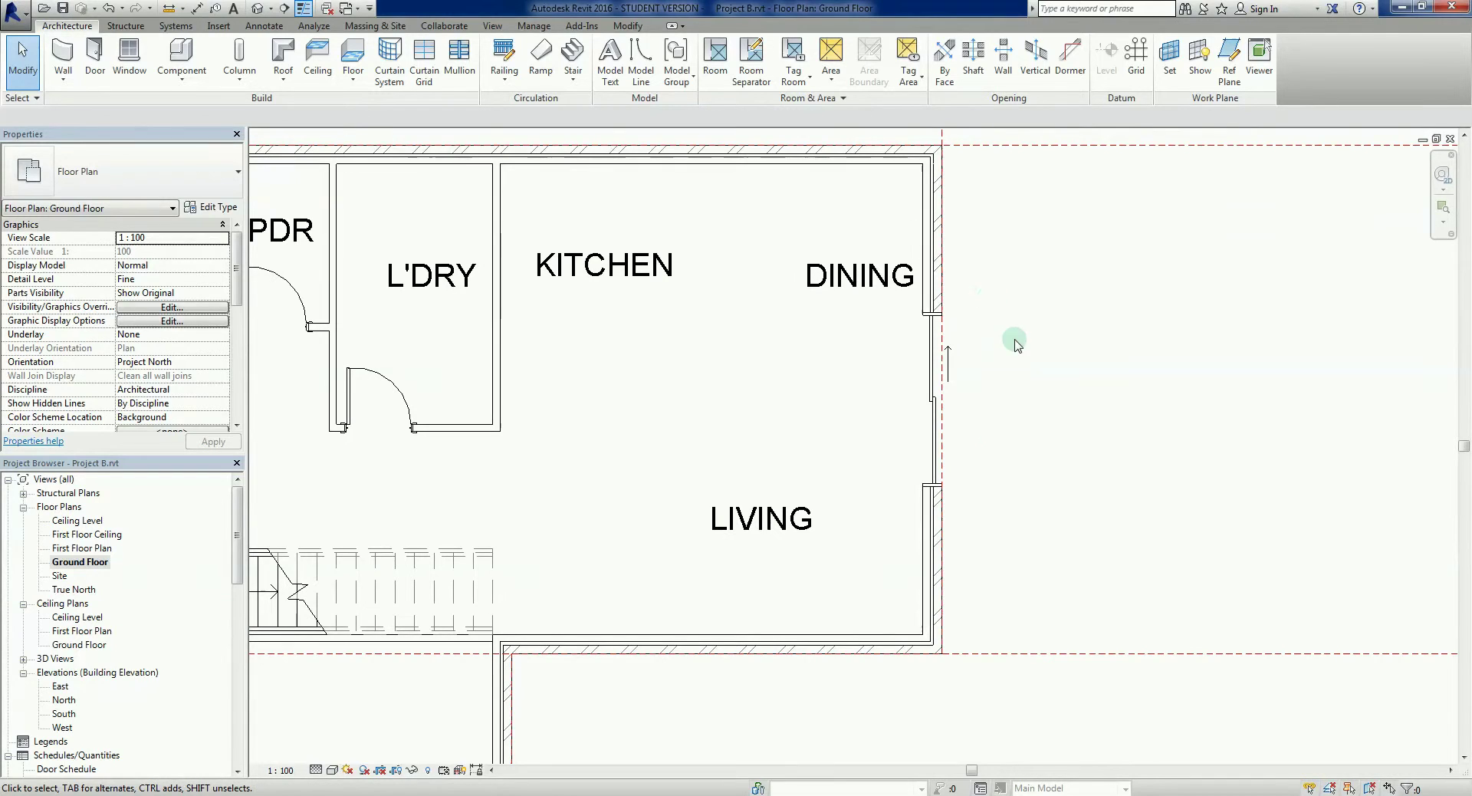
scroll(912, 579, down, 1)
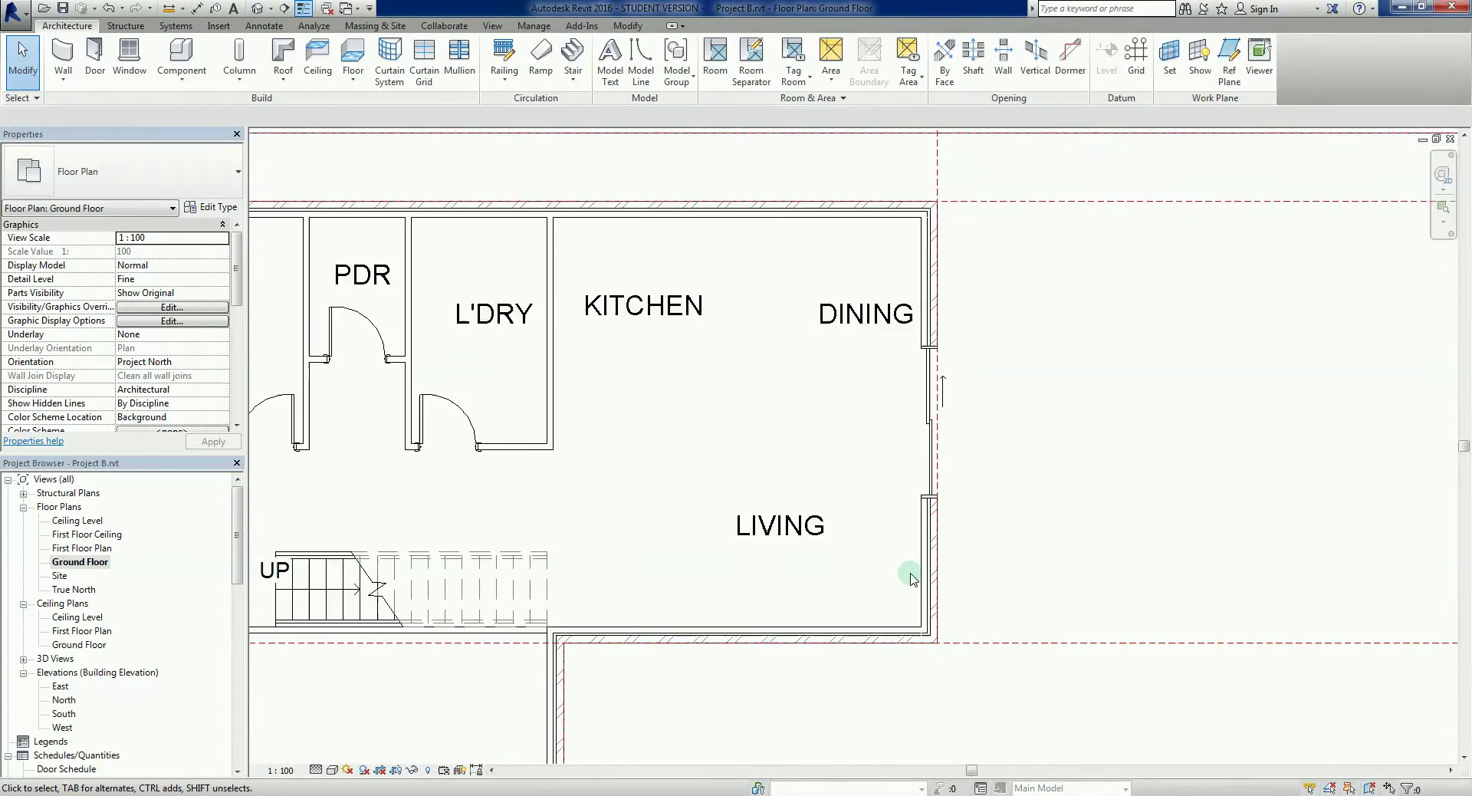
scroll(913, 579, down, 1)
- Place a Sliding Door - 2 Panel Type 1 in the Living room's bottom outer wall
key(d)
key(r)
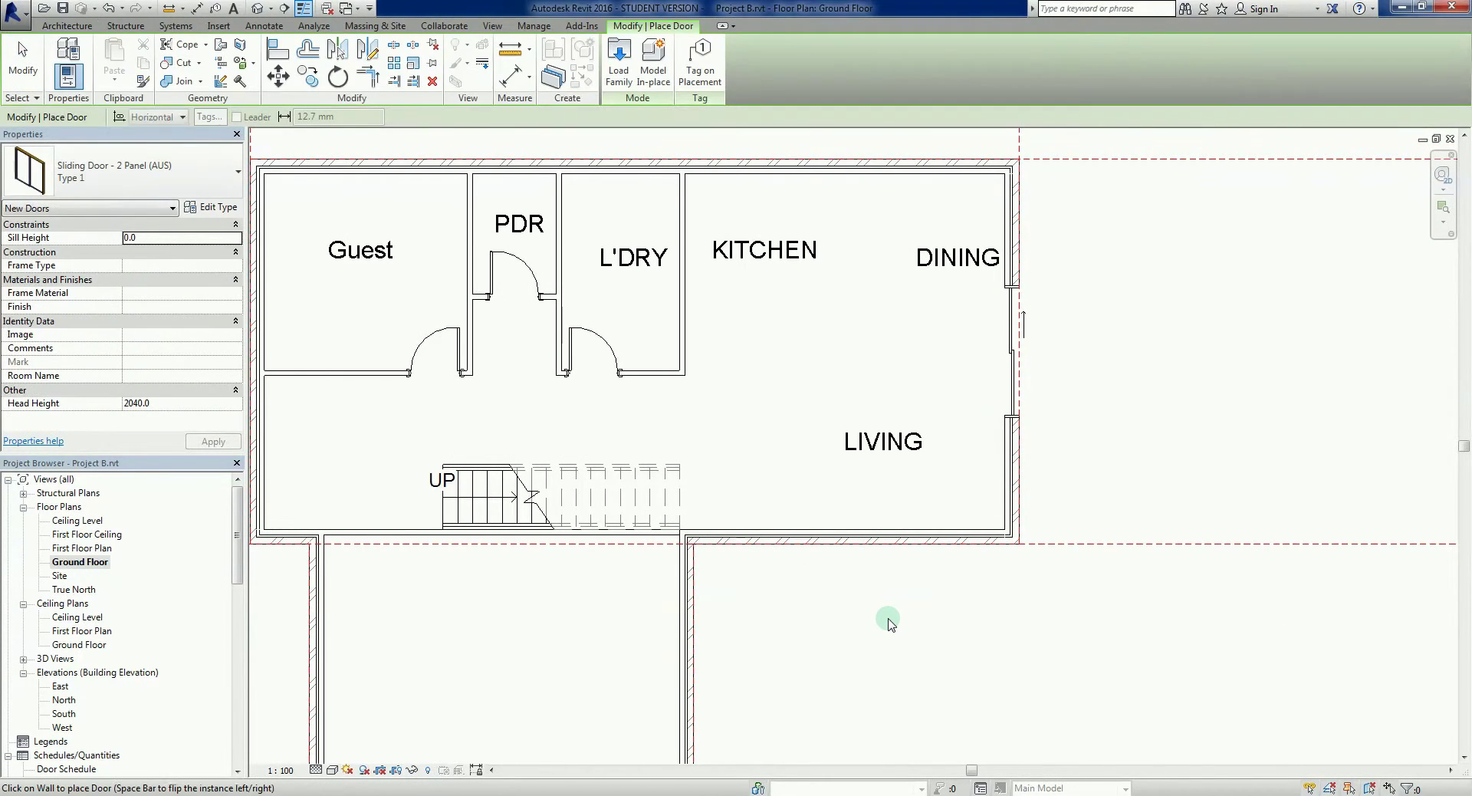
click(846, 543)
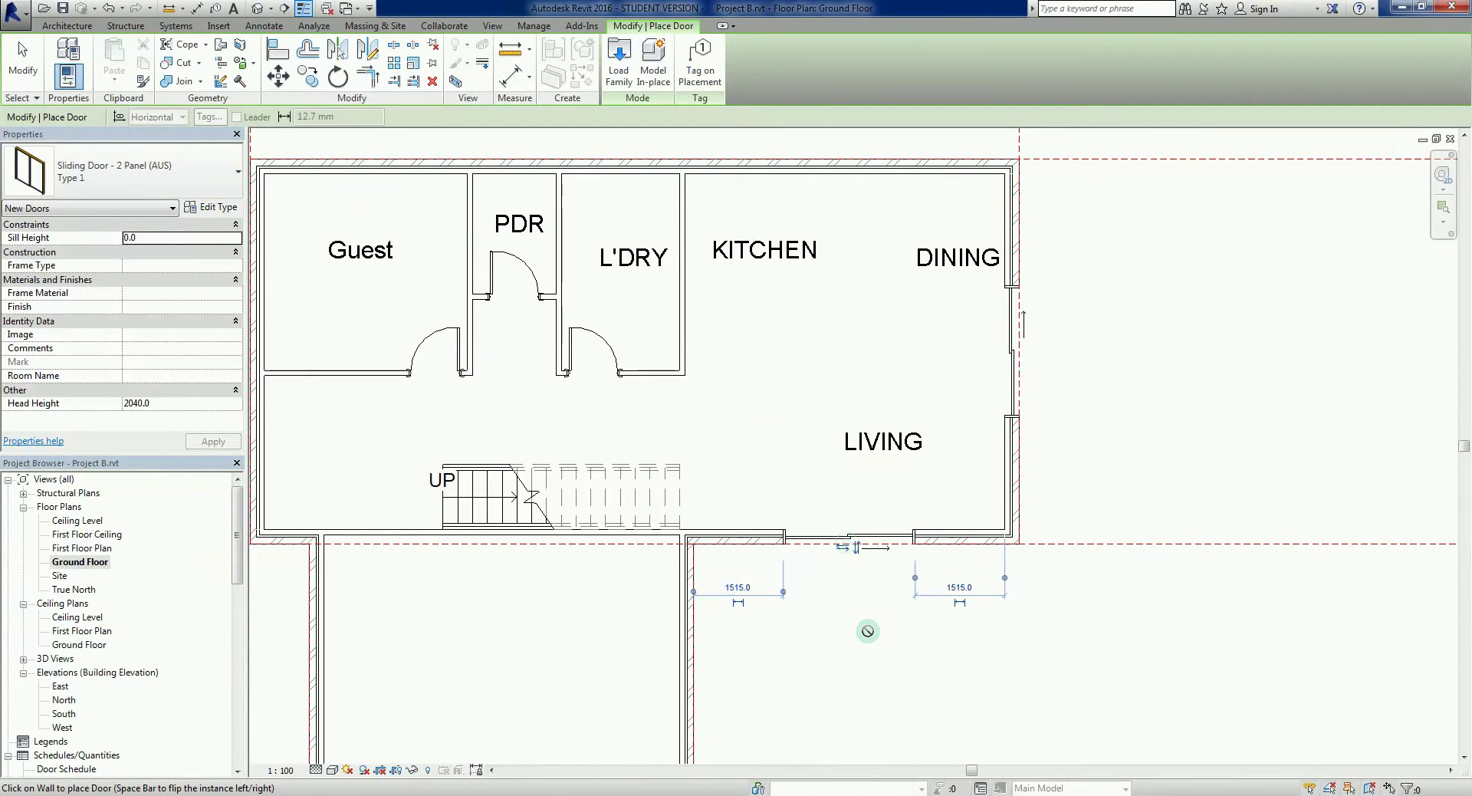
key(Escape)
key(Escape)
scroll(866, 633, down, 1)
scroll(730, 454, up, 1)
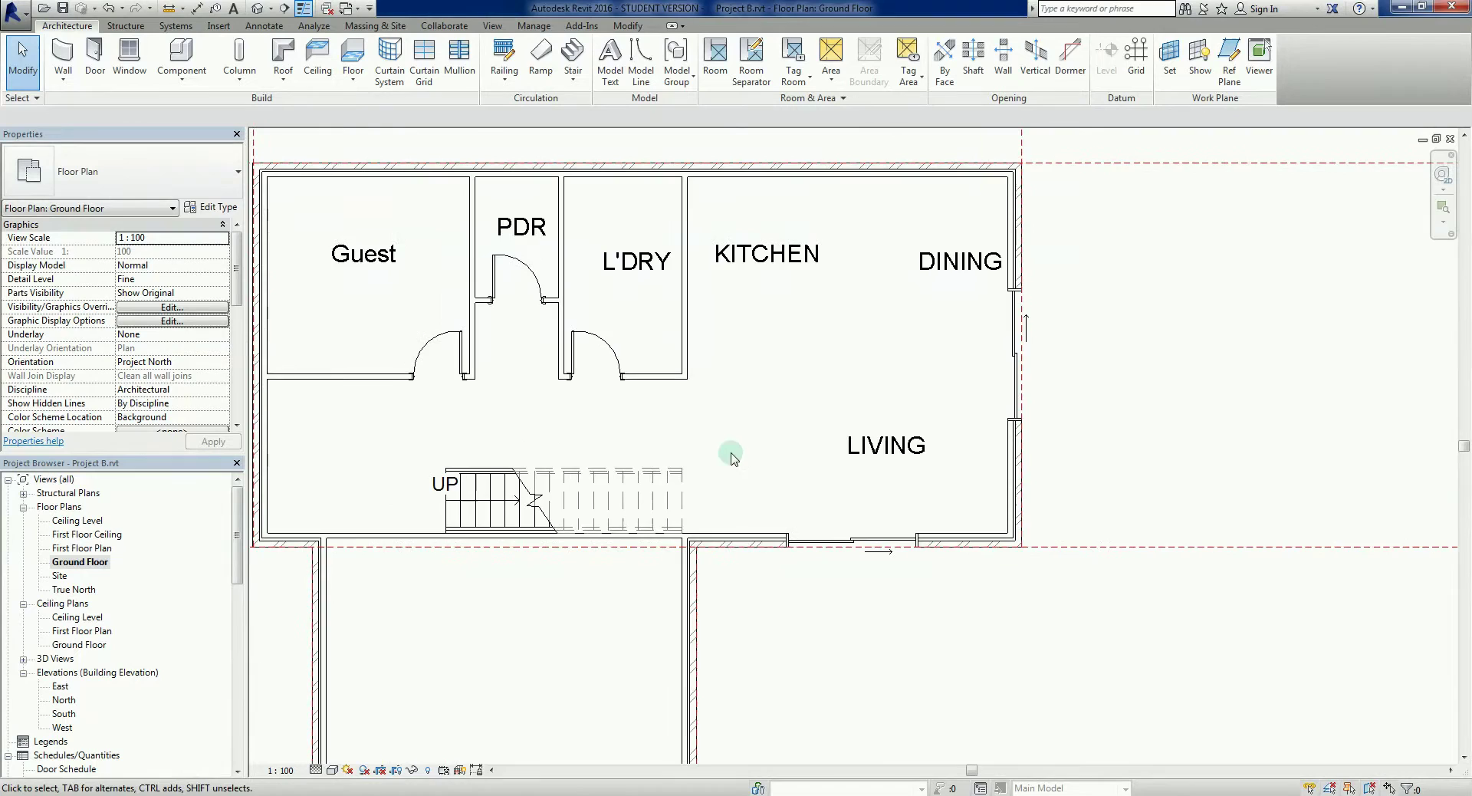
scroll(710, 457, down, 1)
scroll(804, 582, down, 1)
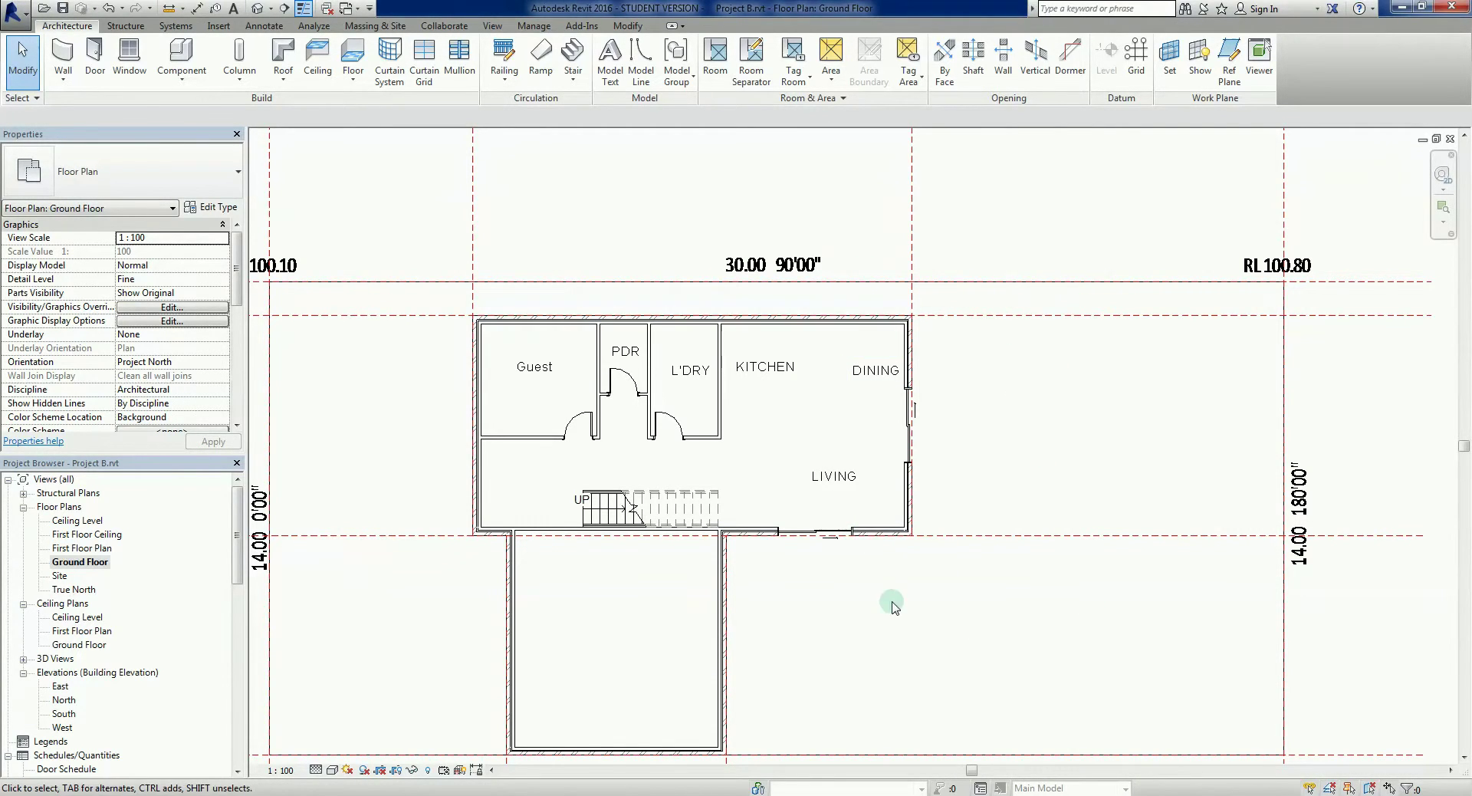
- Start DR, choose Overhead-Rolling 2435 x 1981mm, and open its Type Properties (2435 x 1981)
scroll(867, 660, down, 3)
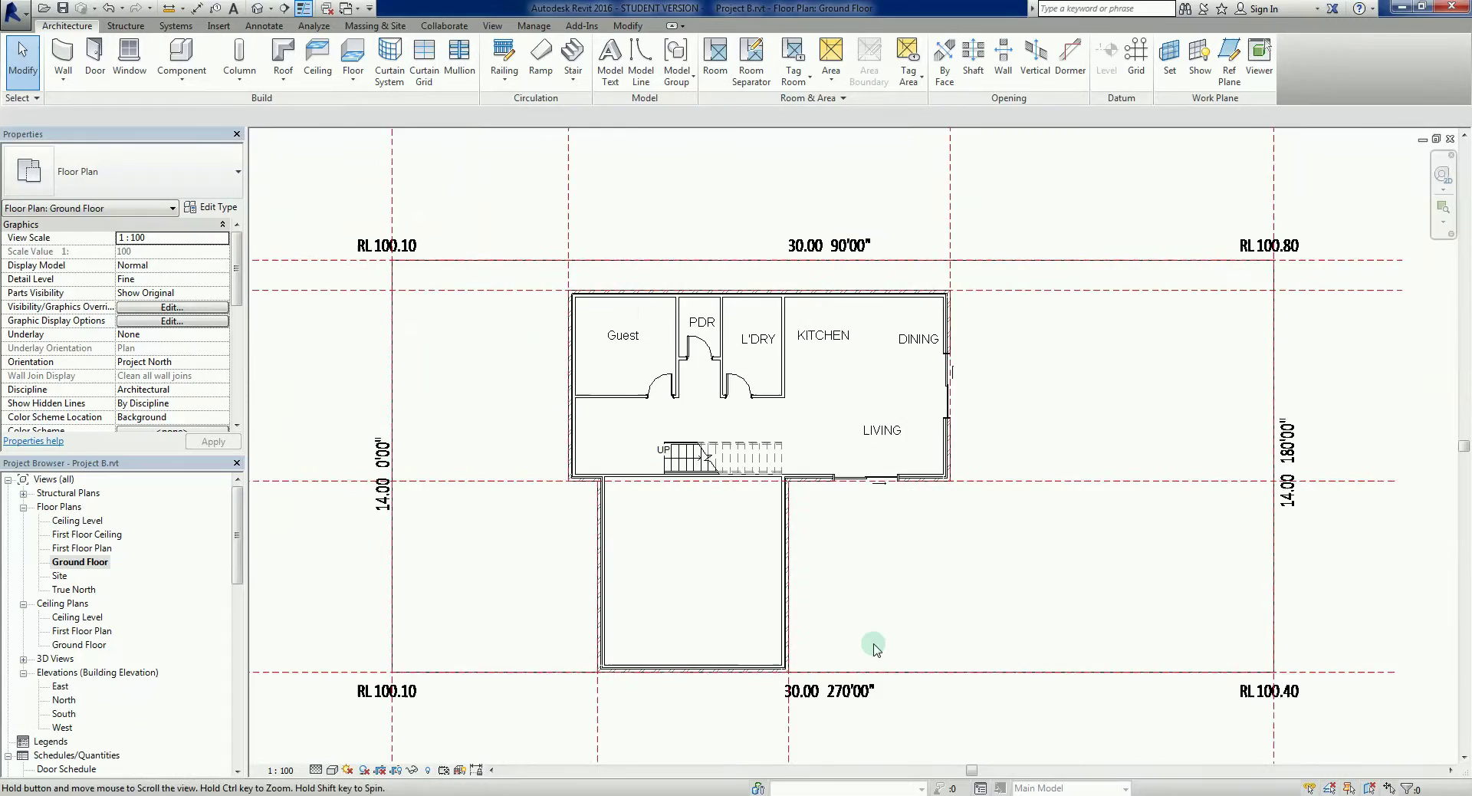
middle_drag(934, 566, 1061, 601)
middle_drag(729, 581, 688, 547)
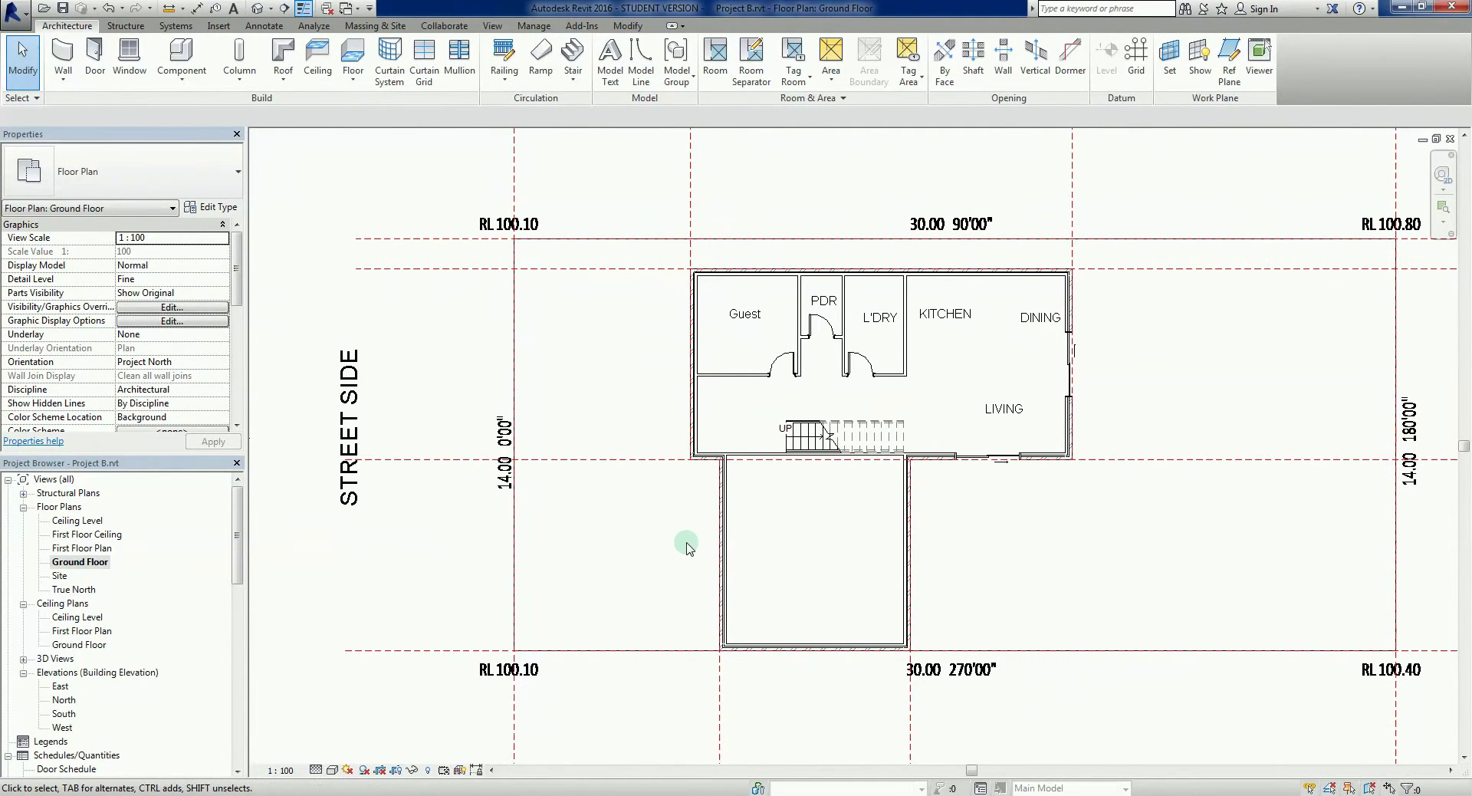
key(d)
key(r)
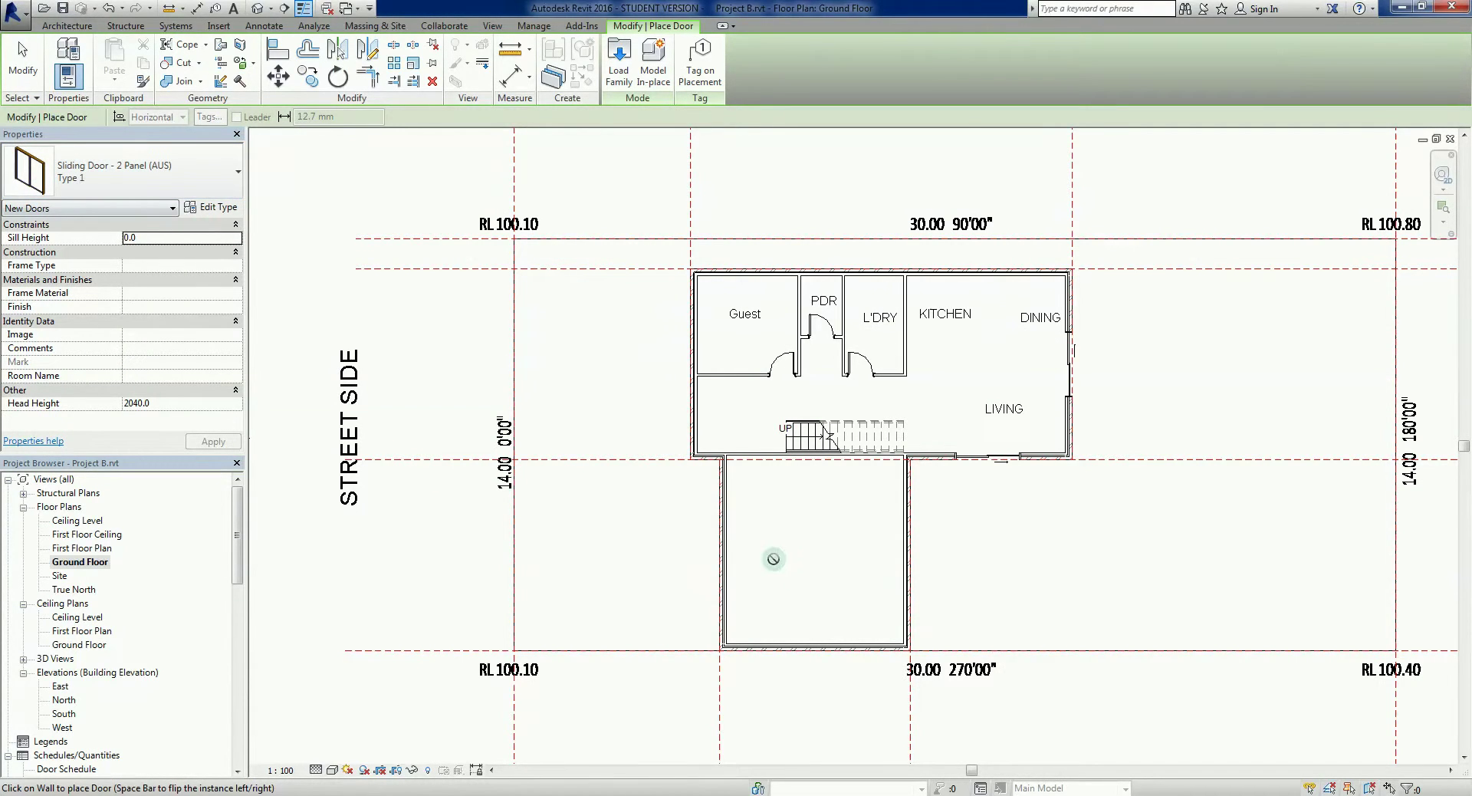
click(221, 188)
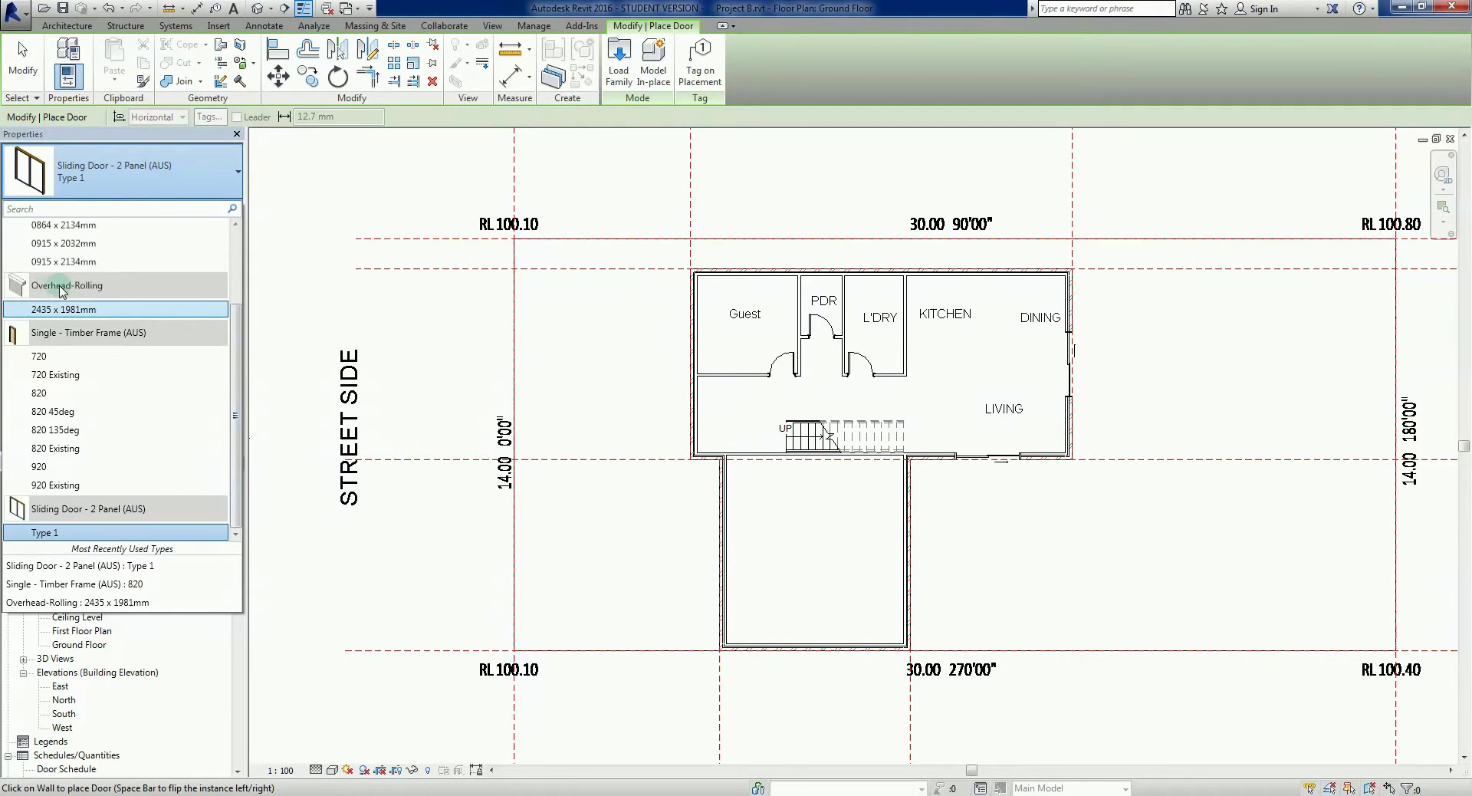
mouse_move(125, 310)
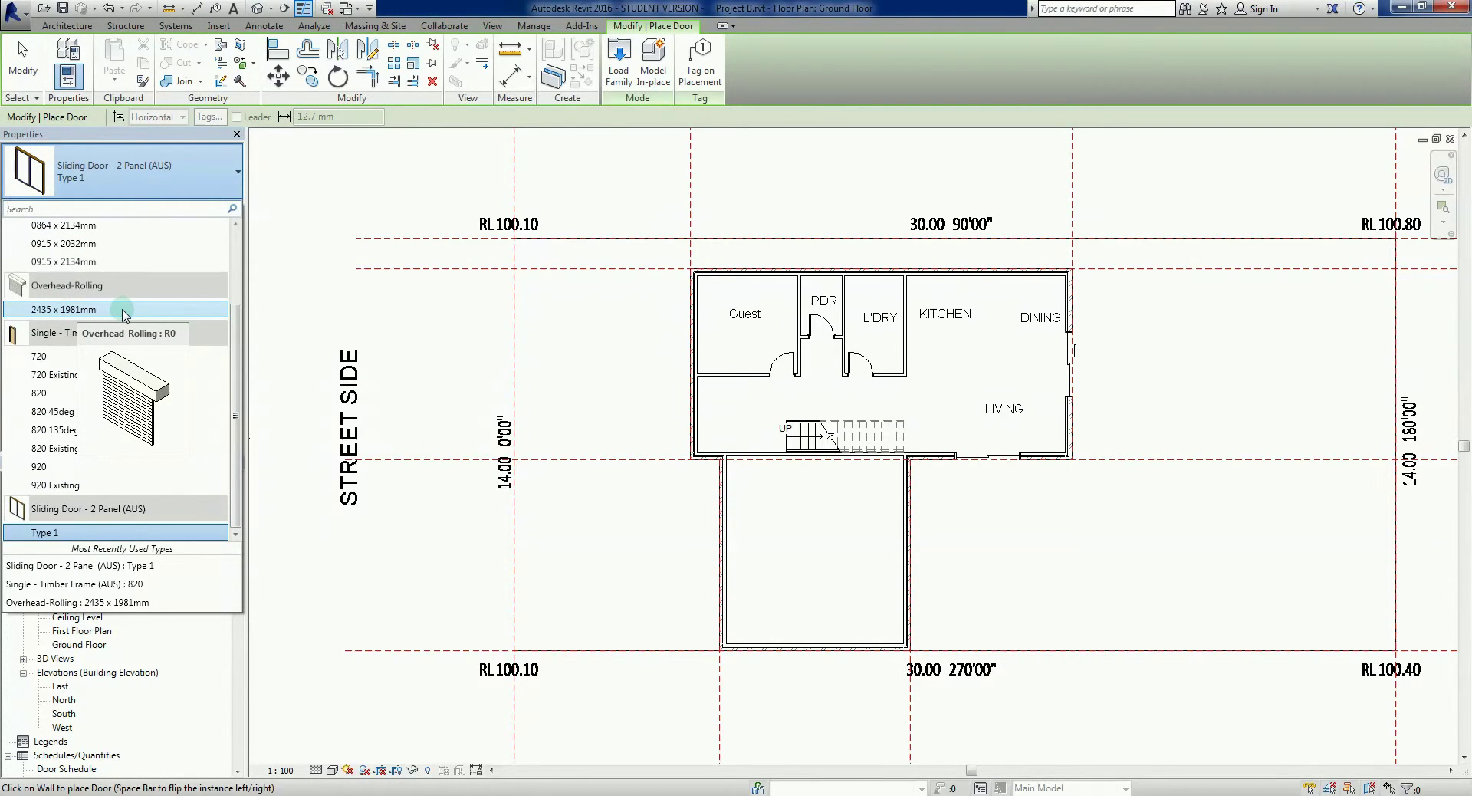
click(123, 310)
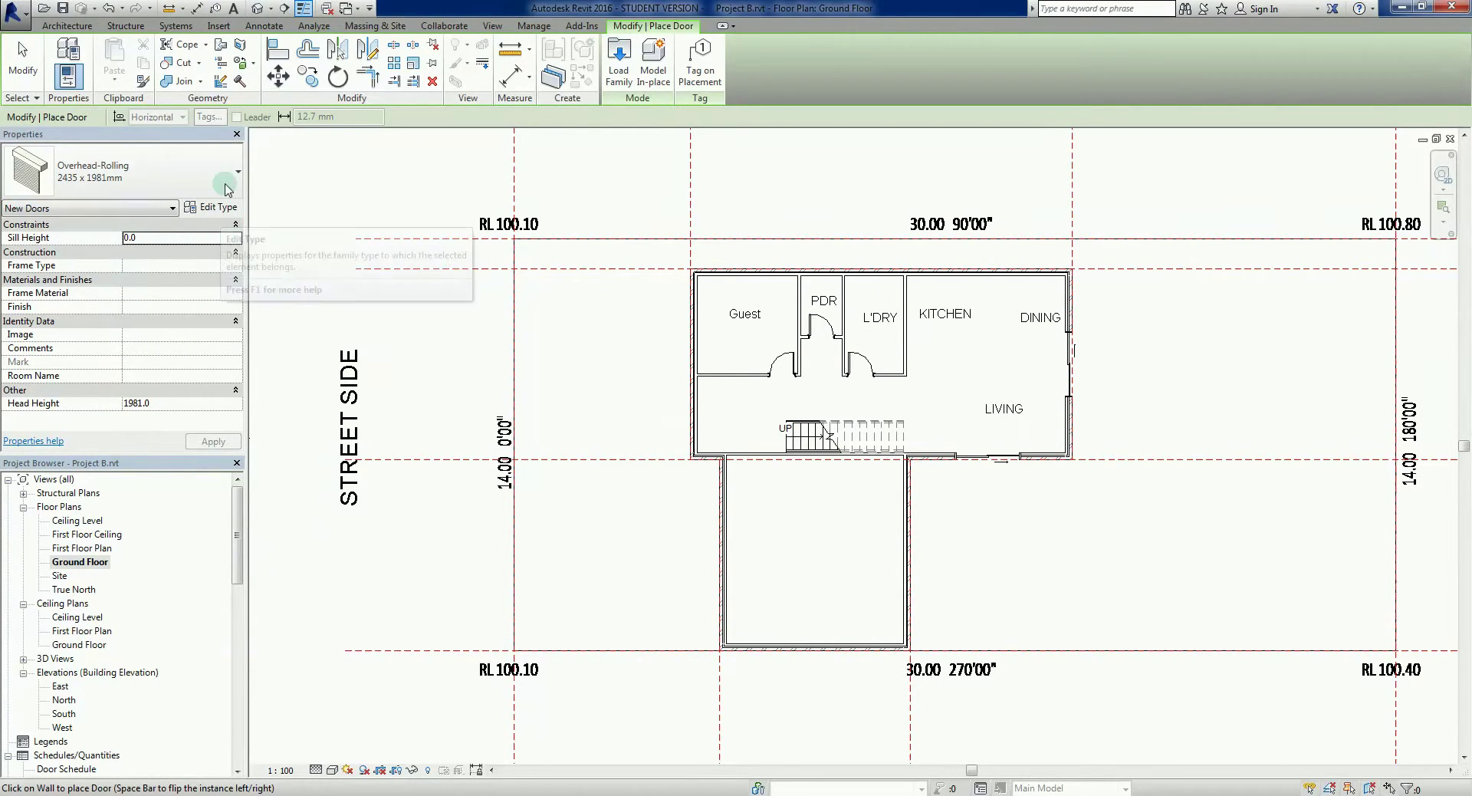
click(215, 208)
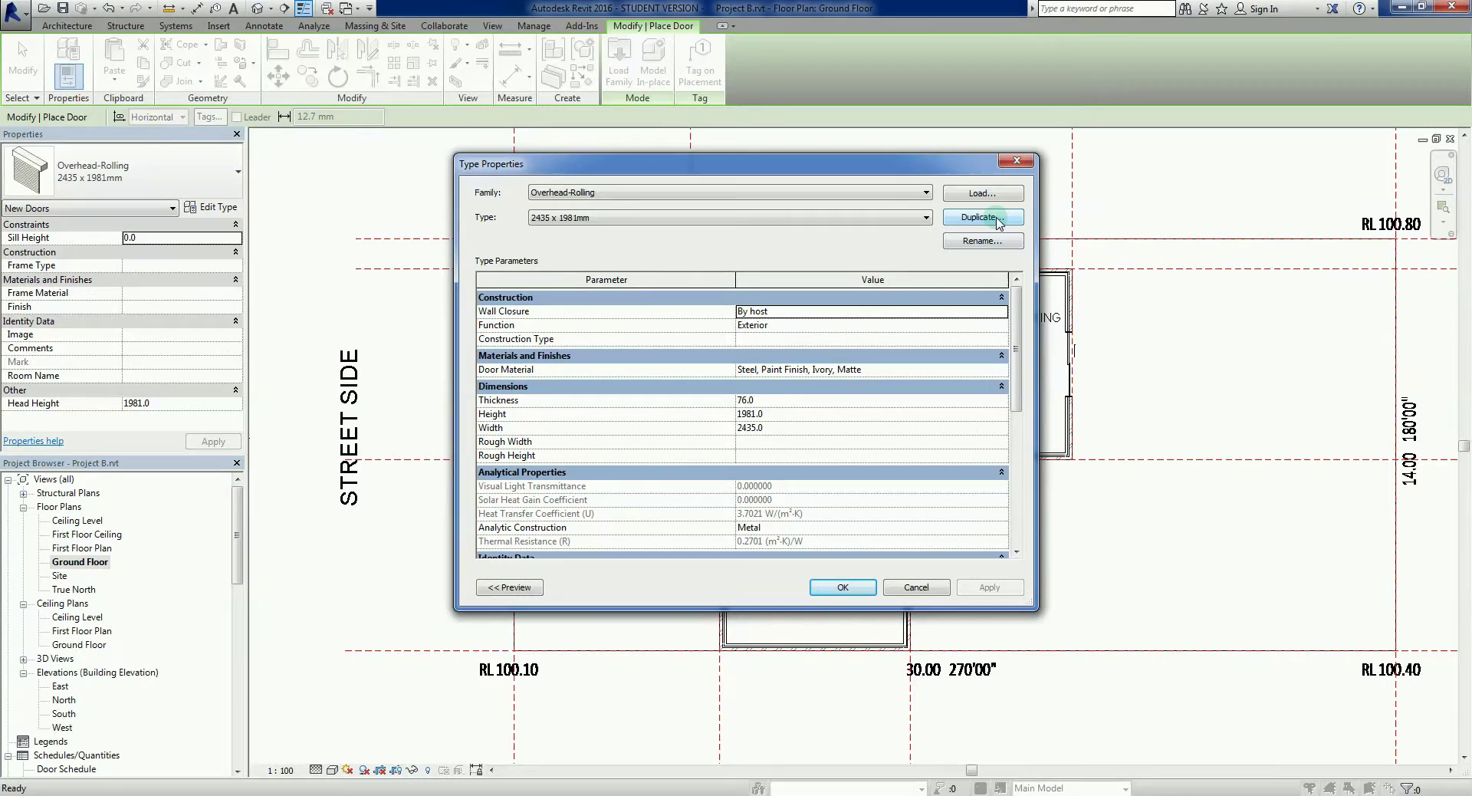
- Duplicate the Overhead-Rolling type as '4800w x 2300h' and set its Height to 2300
click(1014, 220)
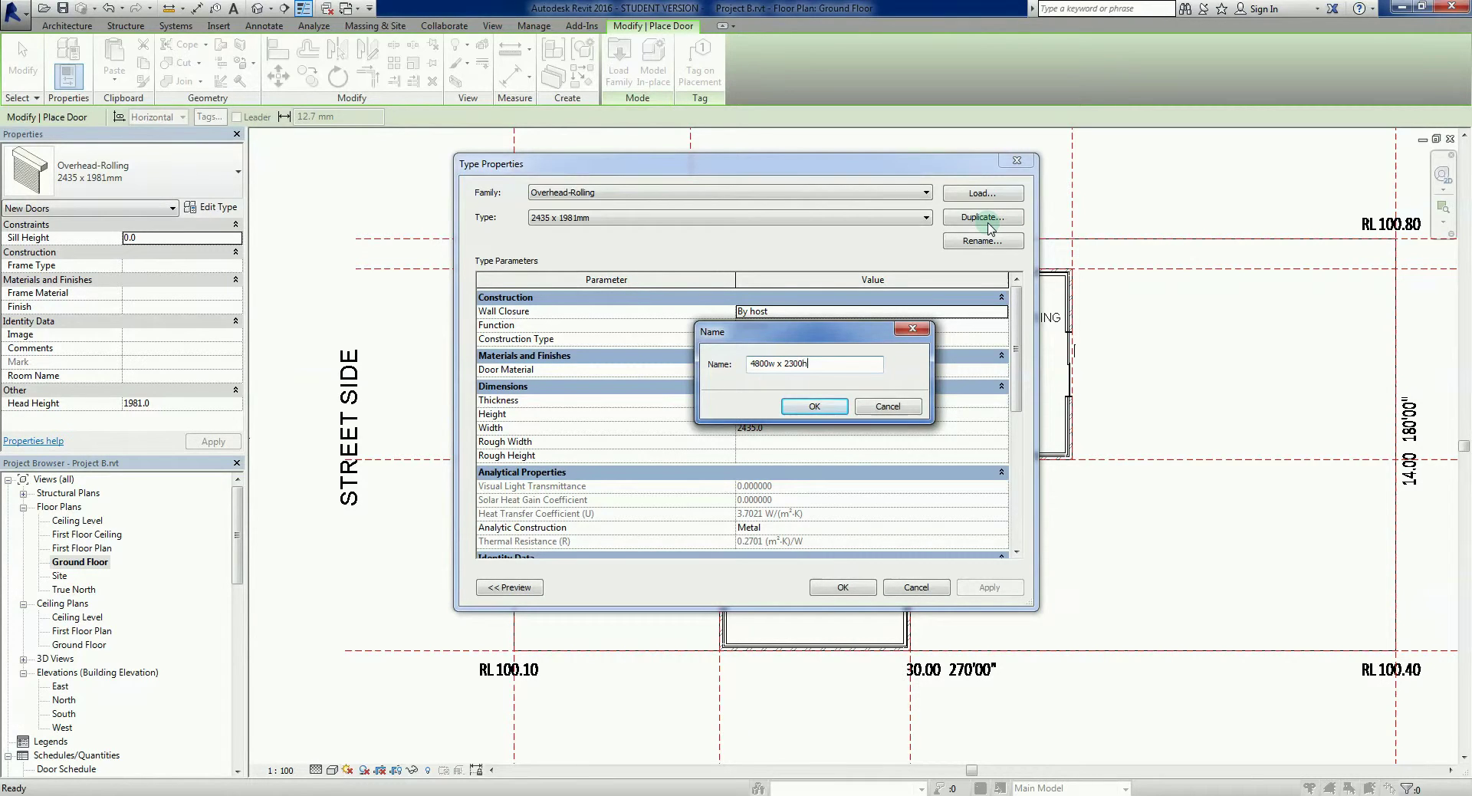
click(814, 406)
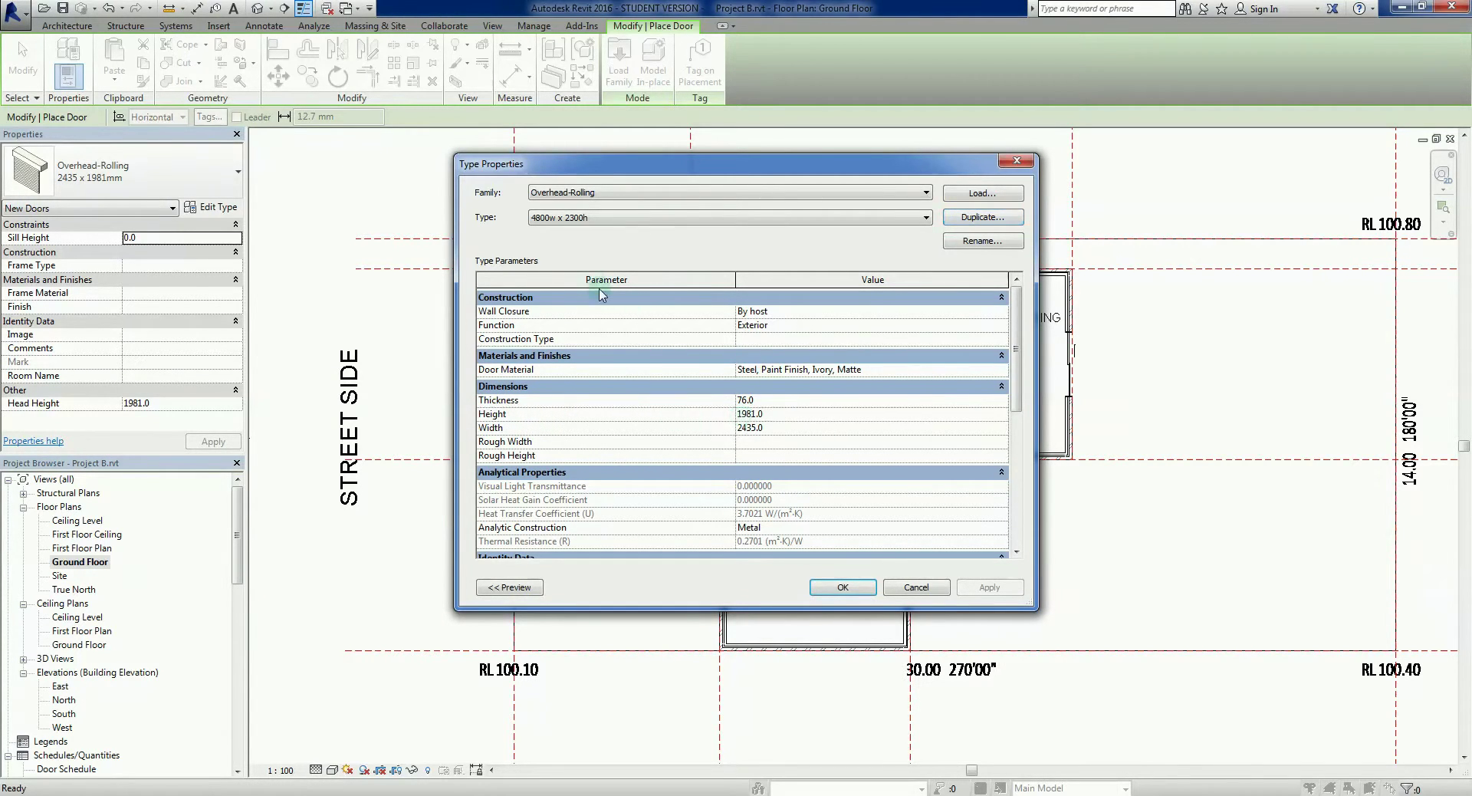
click(568, 218)
drag(774, 415, 703, 421)
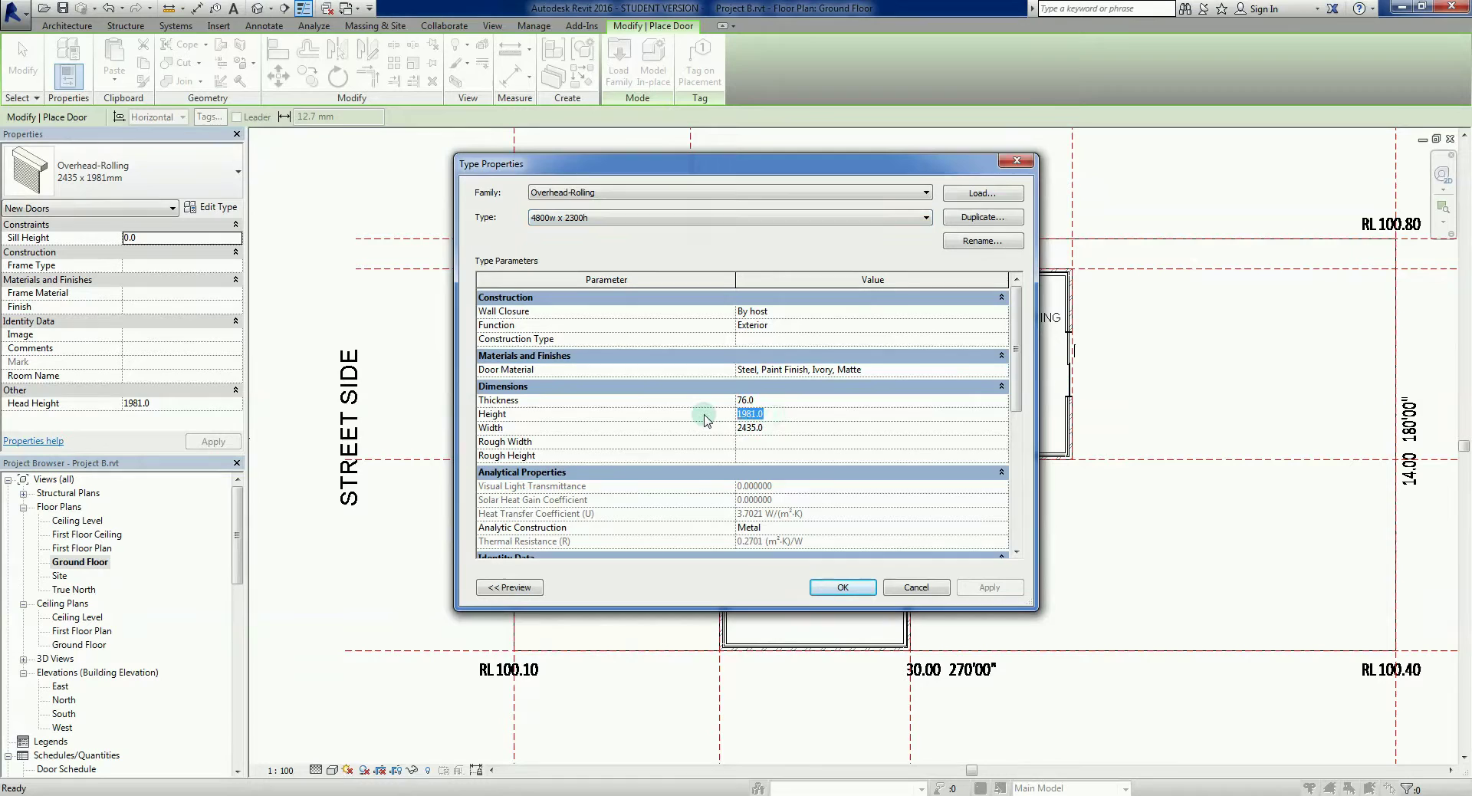
text(2300)
click(744, 431)
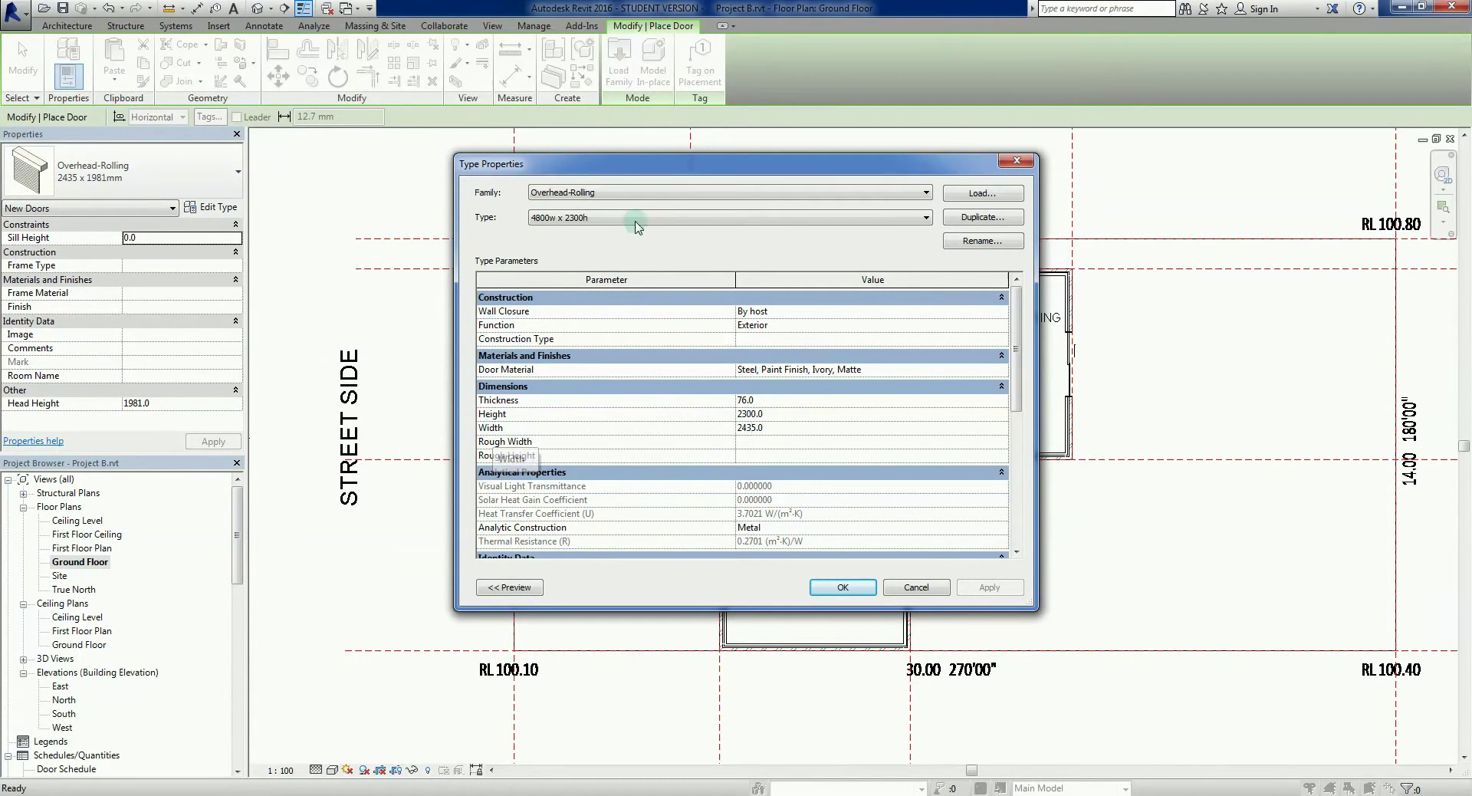
- Set the new type's Width to 4800 and accept the type settings
click(543, 219)
drag(763, 428, 703, 429)
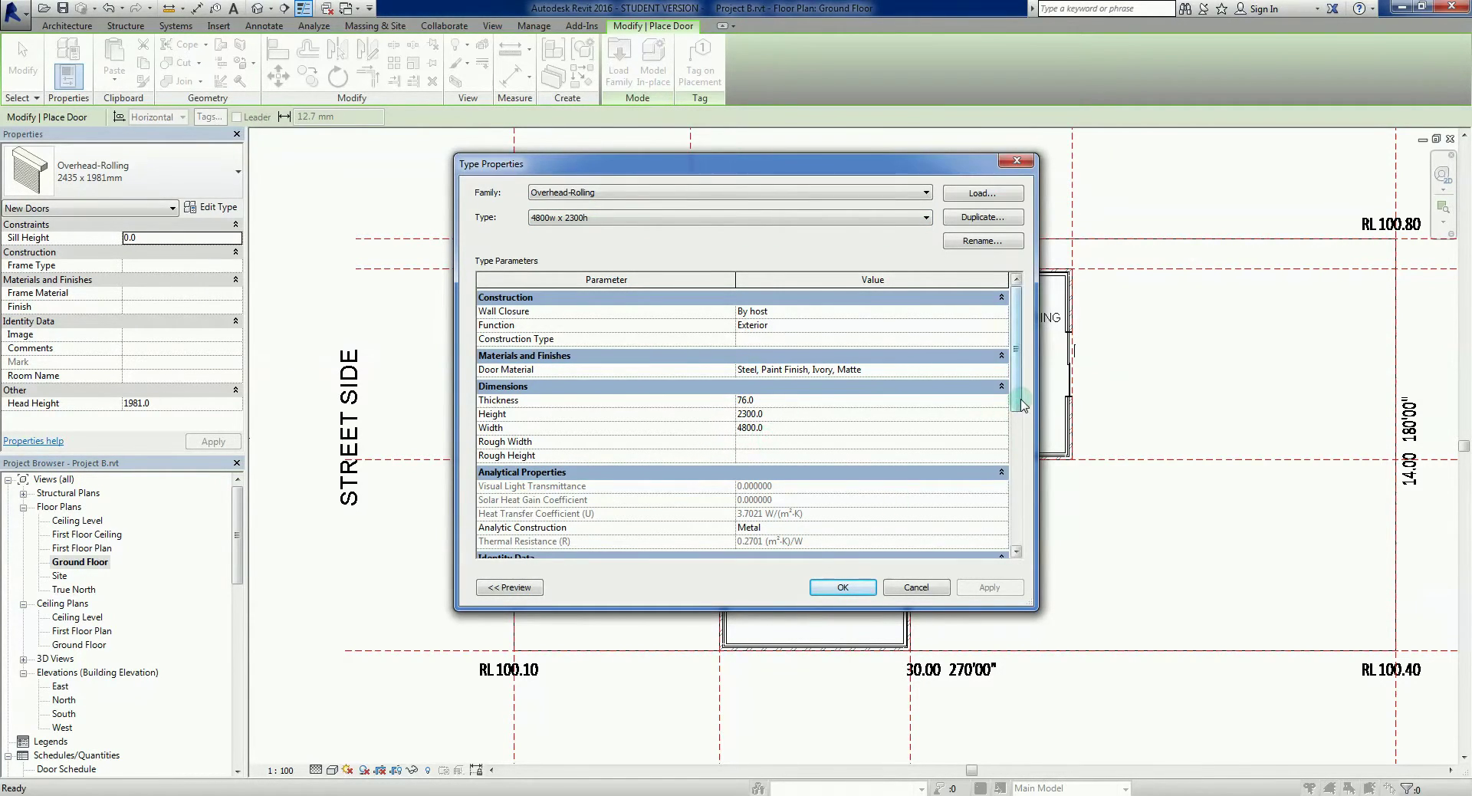
drag(1016, 403, 1016, 346)
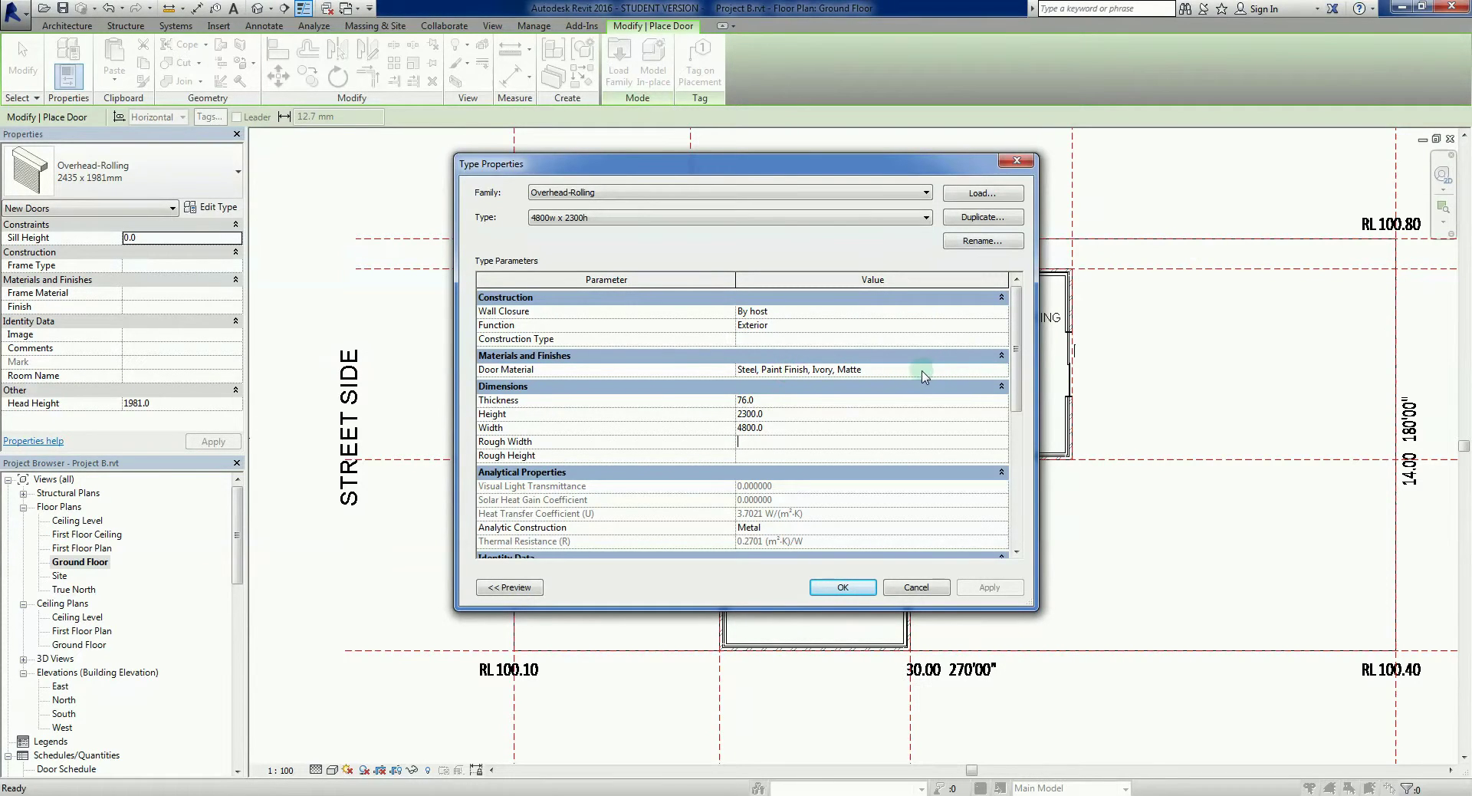
click(829, 588)
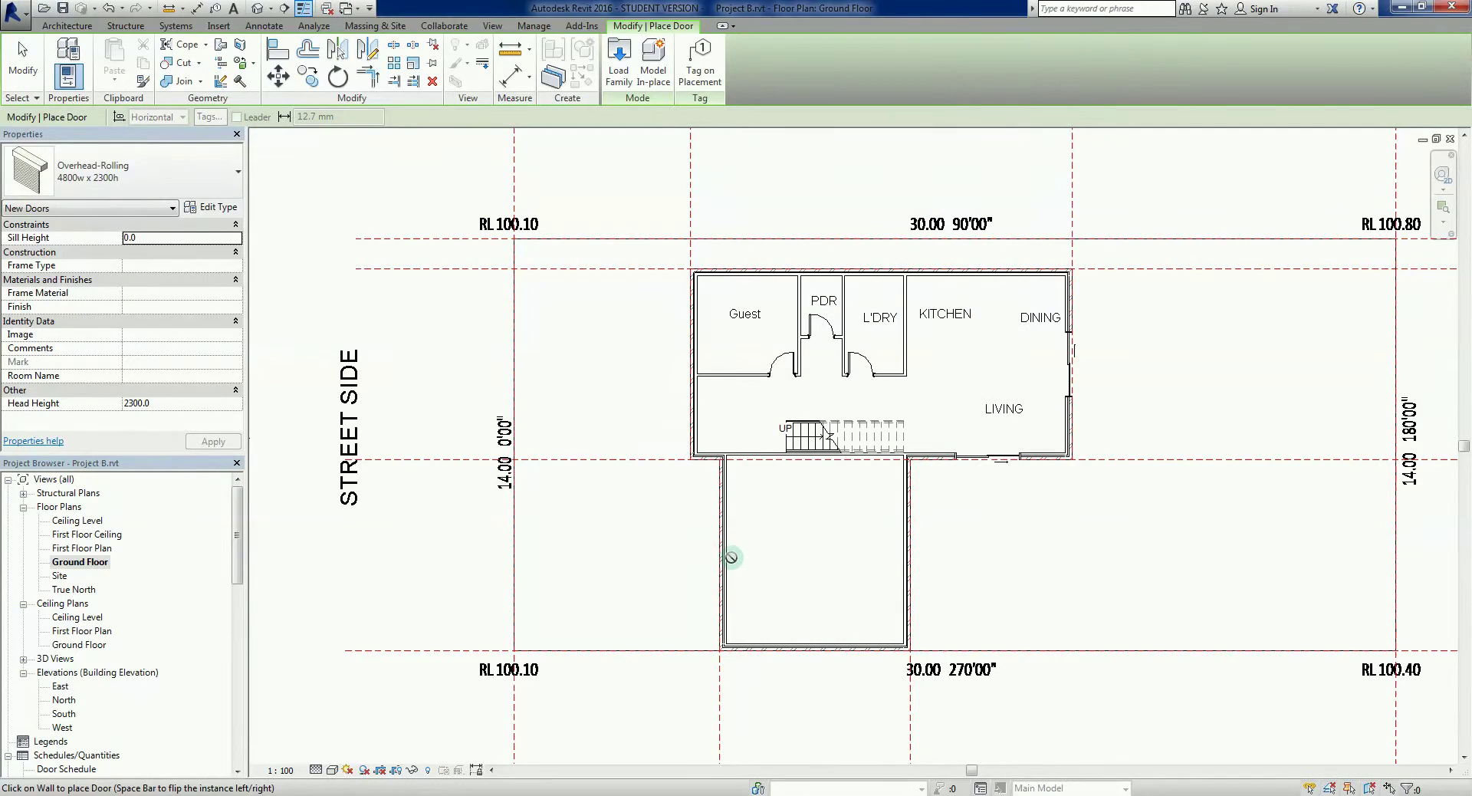
scroll(728, 557, up, 1)
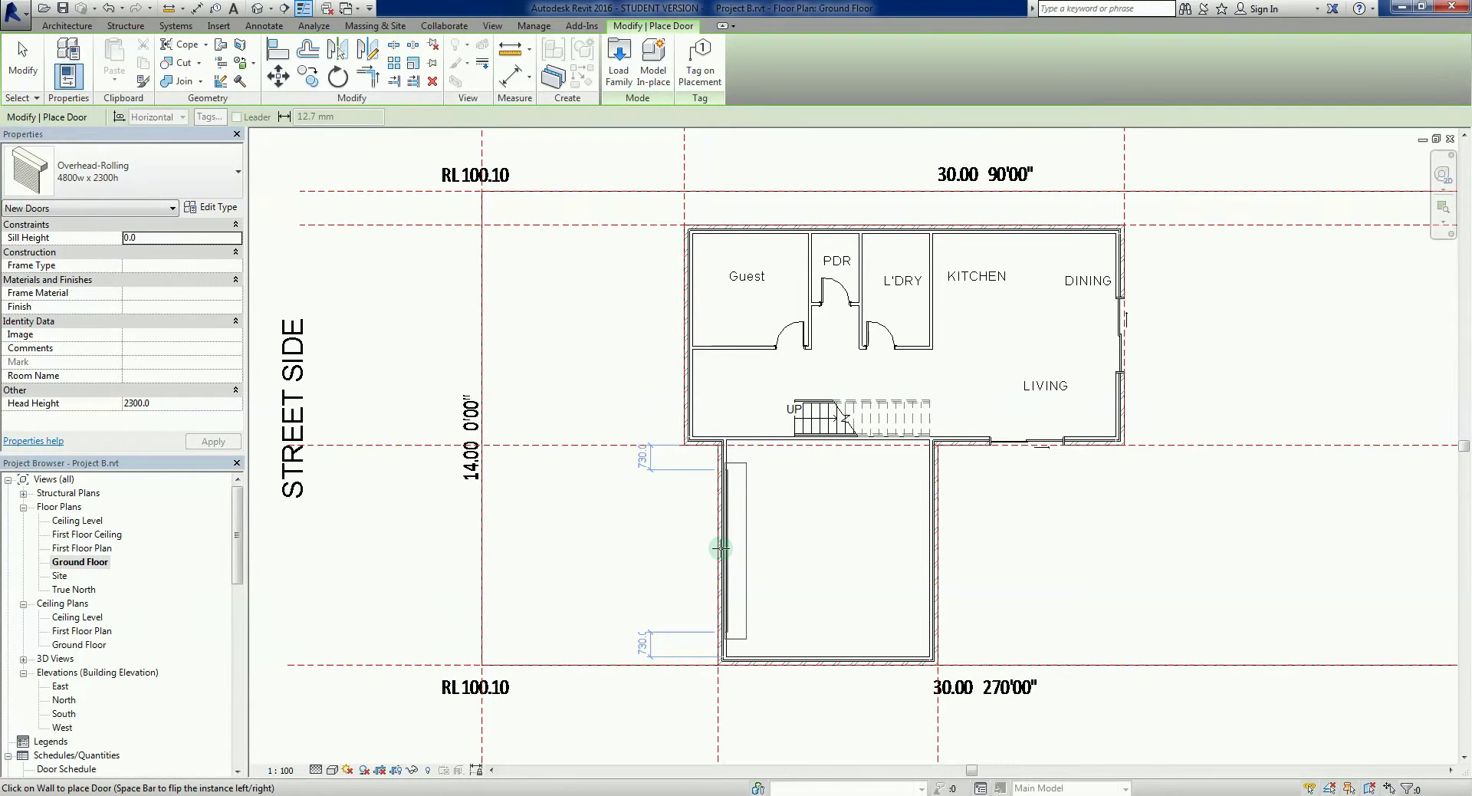
click(721, 548)
key(Escape)
key(Escape)
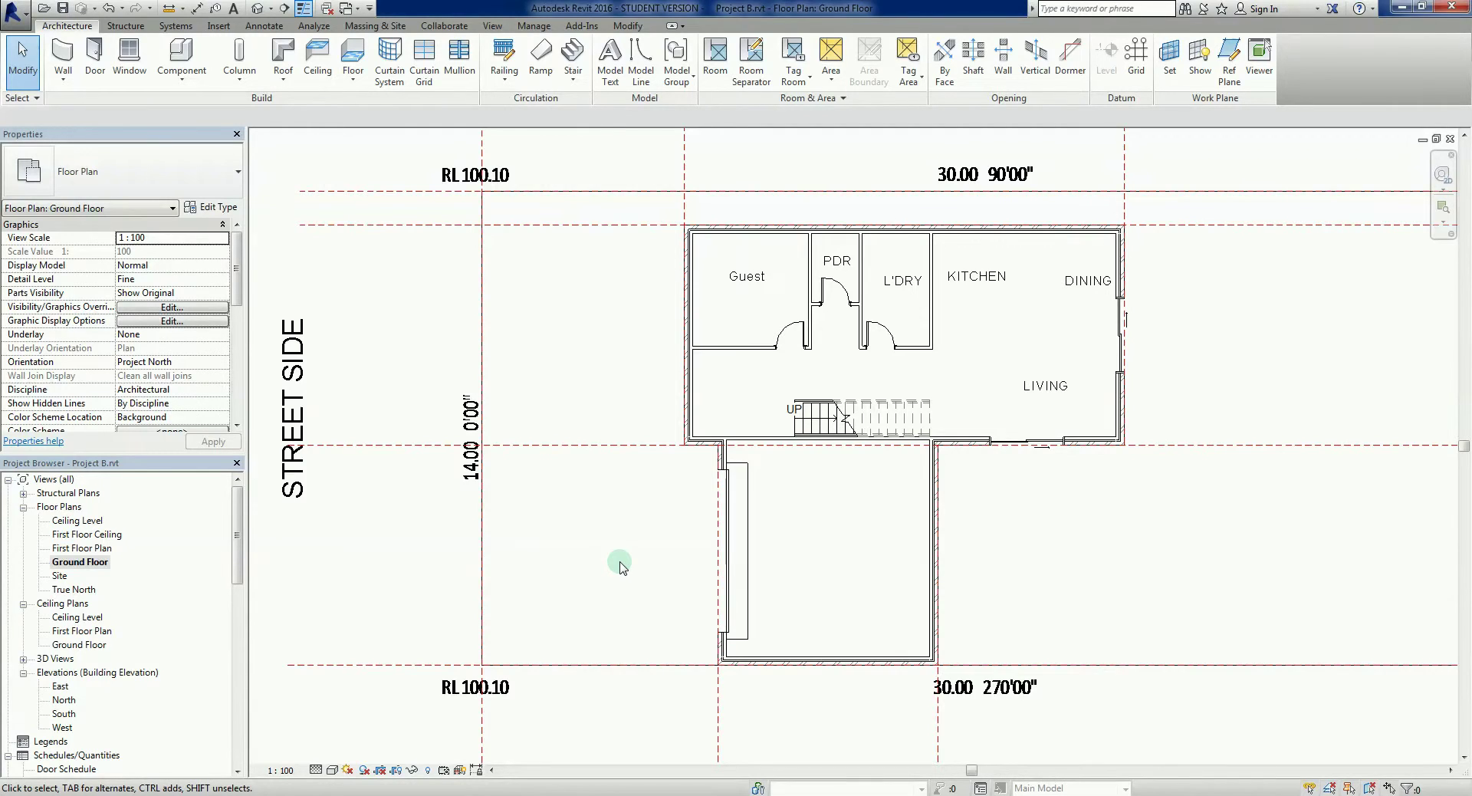
scroll(783, 643, up, 3)
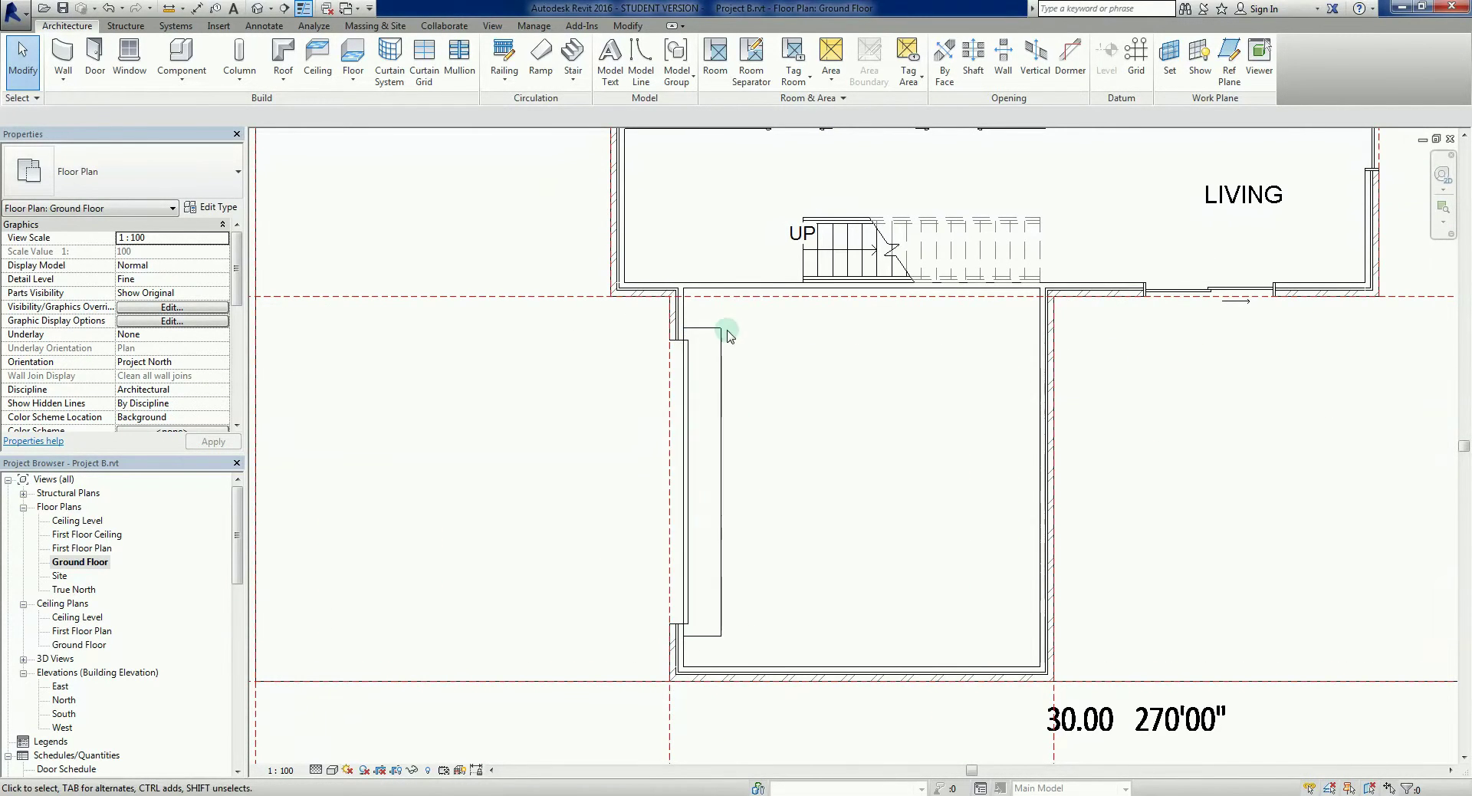
scroll(729, 552, down, 3)
middle_drag(657, 553, 657, 587)
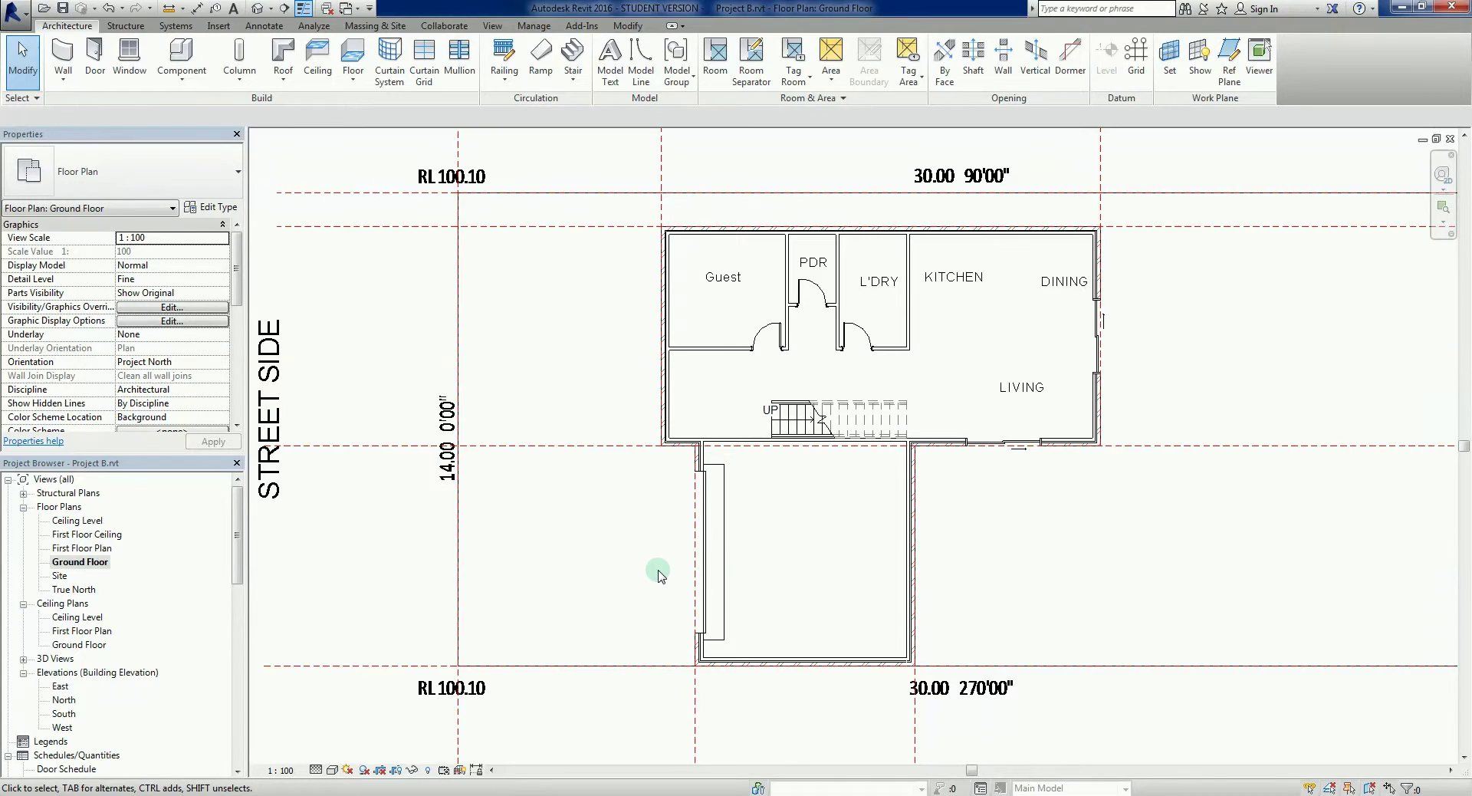
scroll(689, 414, up, 2)
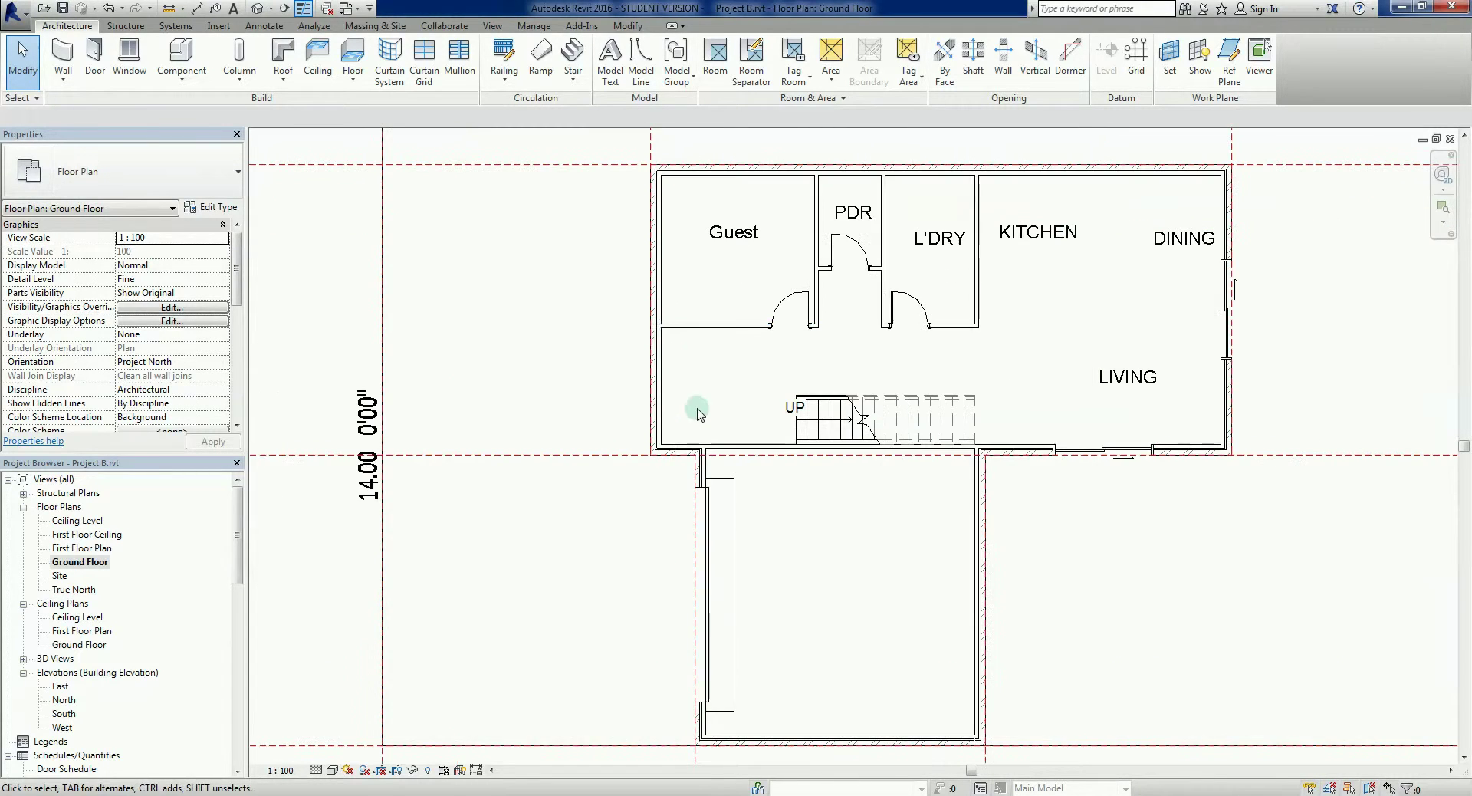
- Start loading a family from the Insert tab and browse into the Doors library folder
click(224, 29)
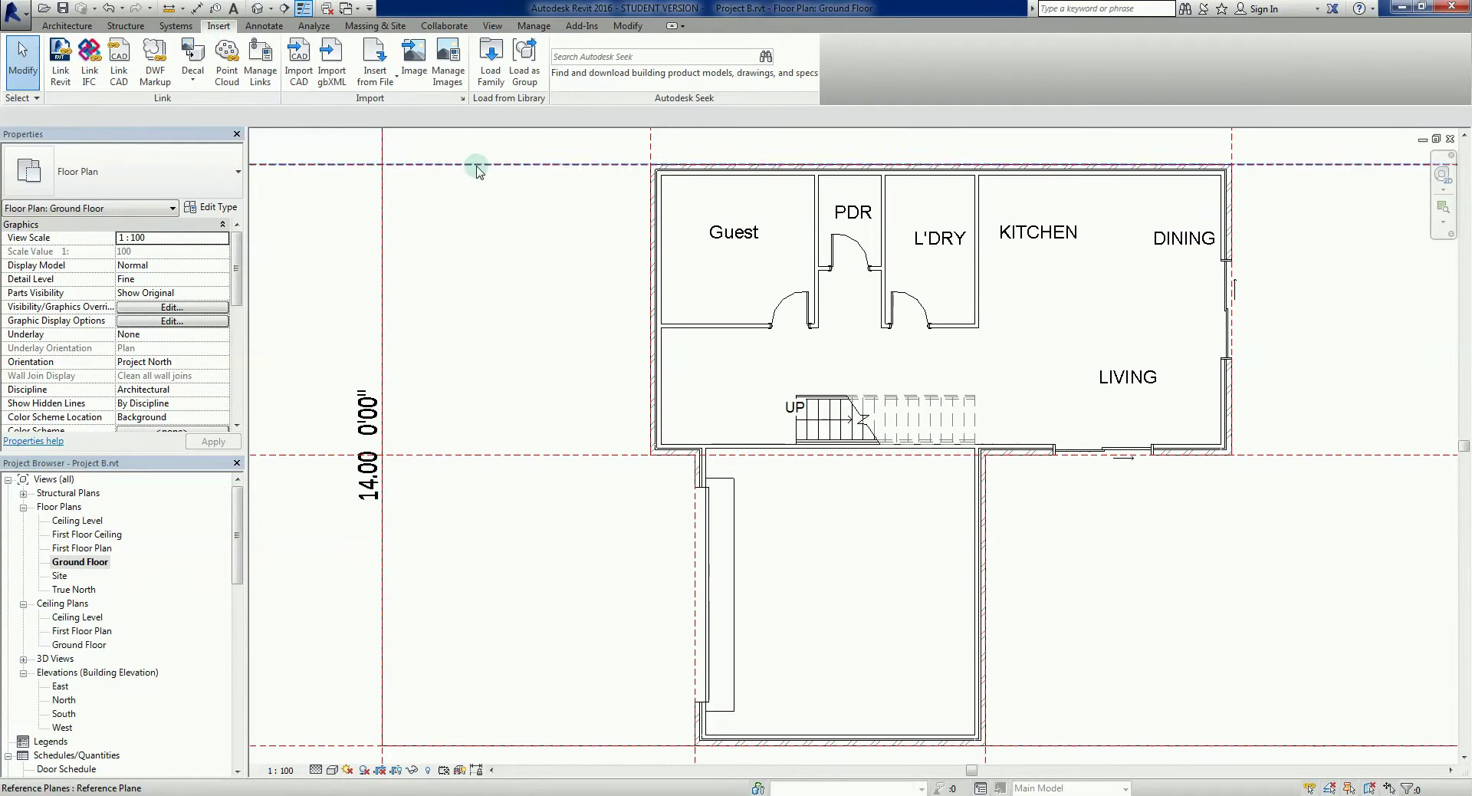
click(491, 69)
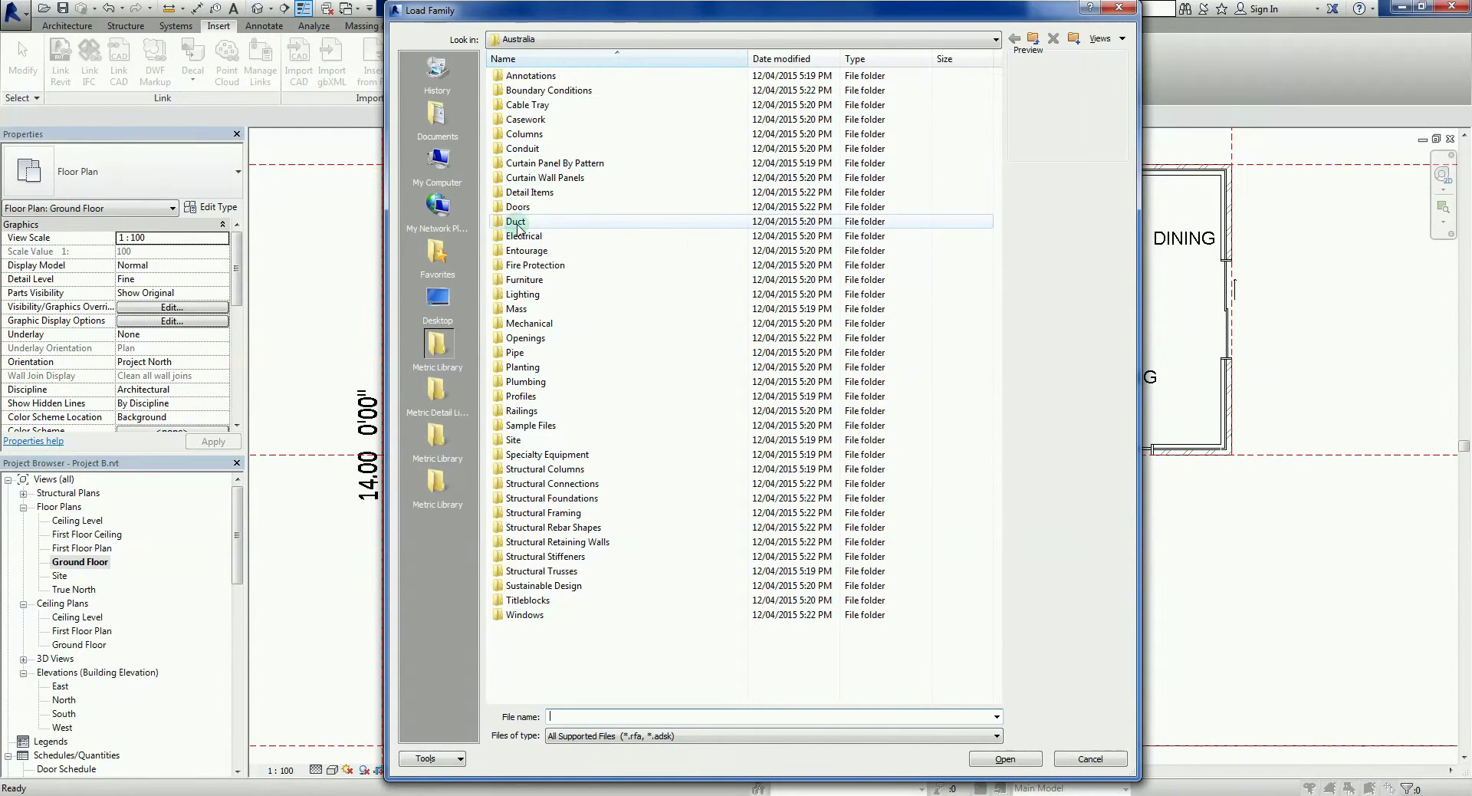
double_click(544, 207)
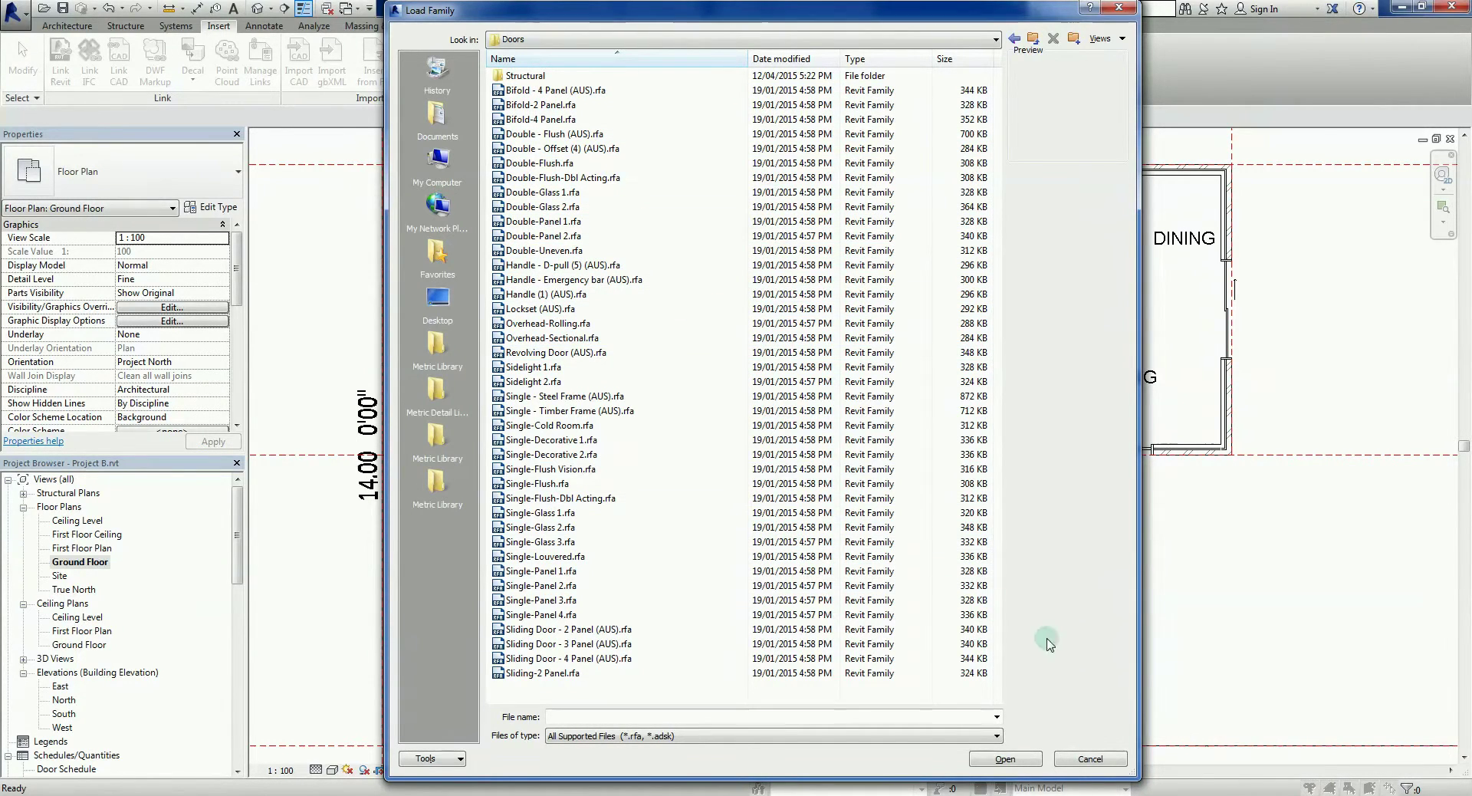
- Preview the single-decorative and single-panel doors, then load Single-Panel 1.rfa
click(552, 442)
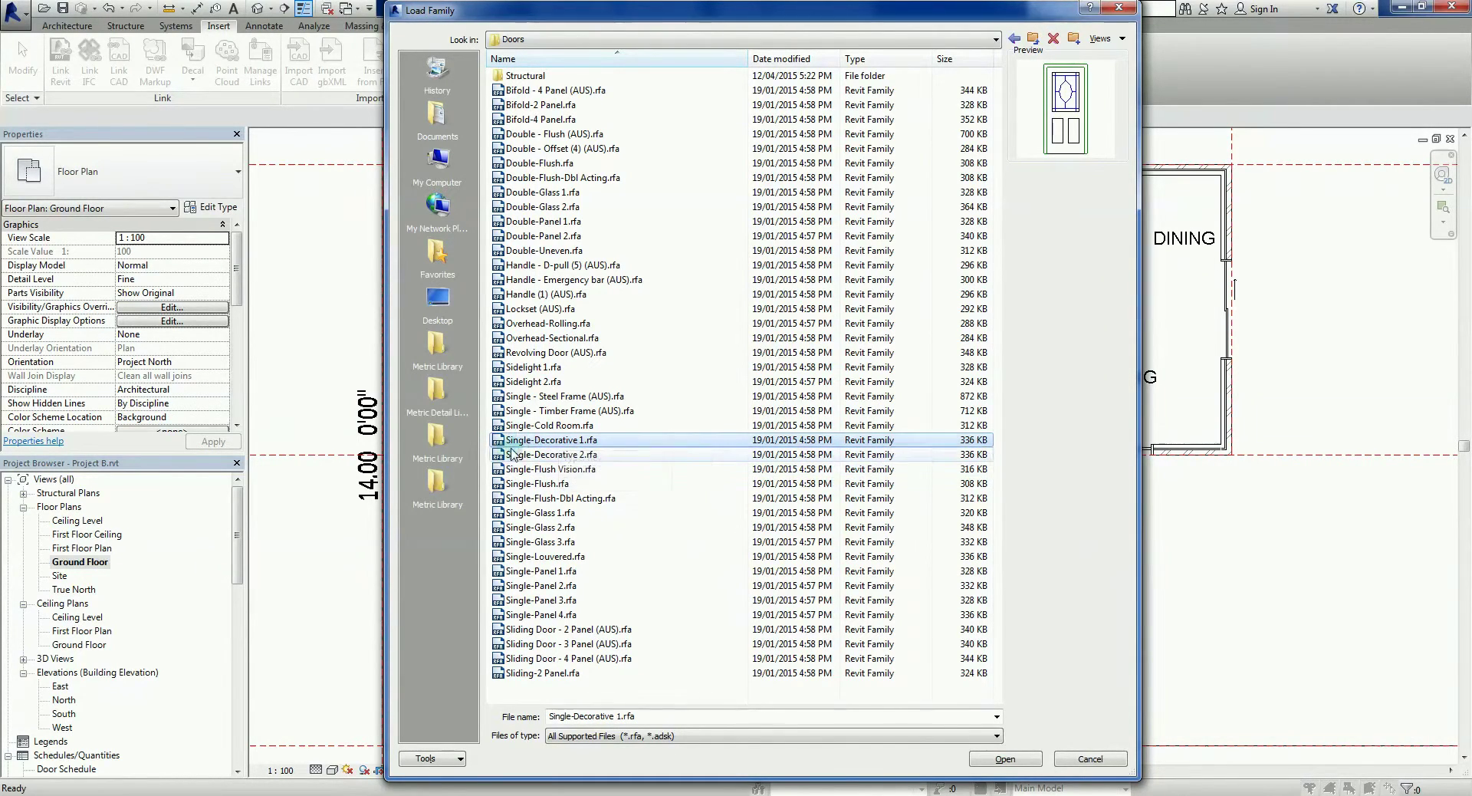
click(548, 456)
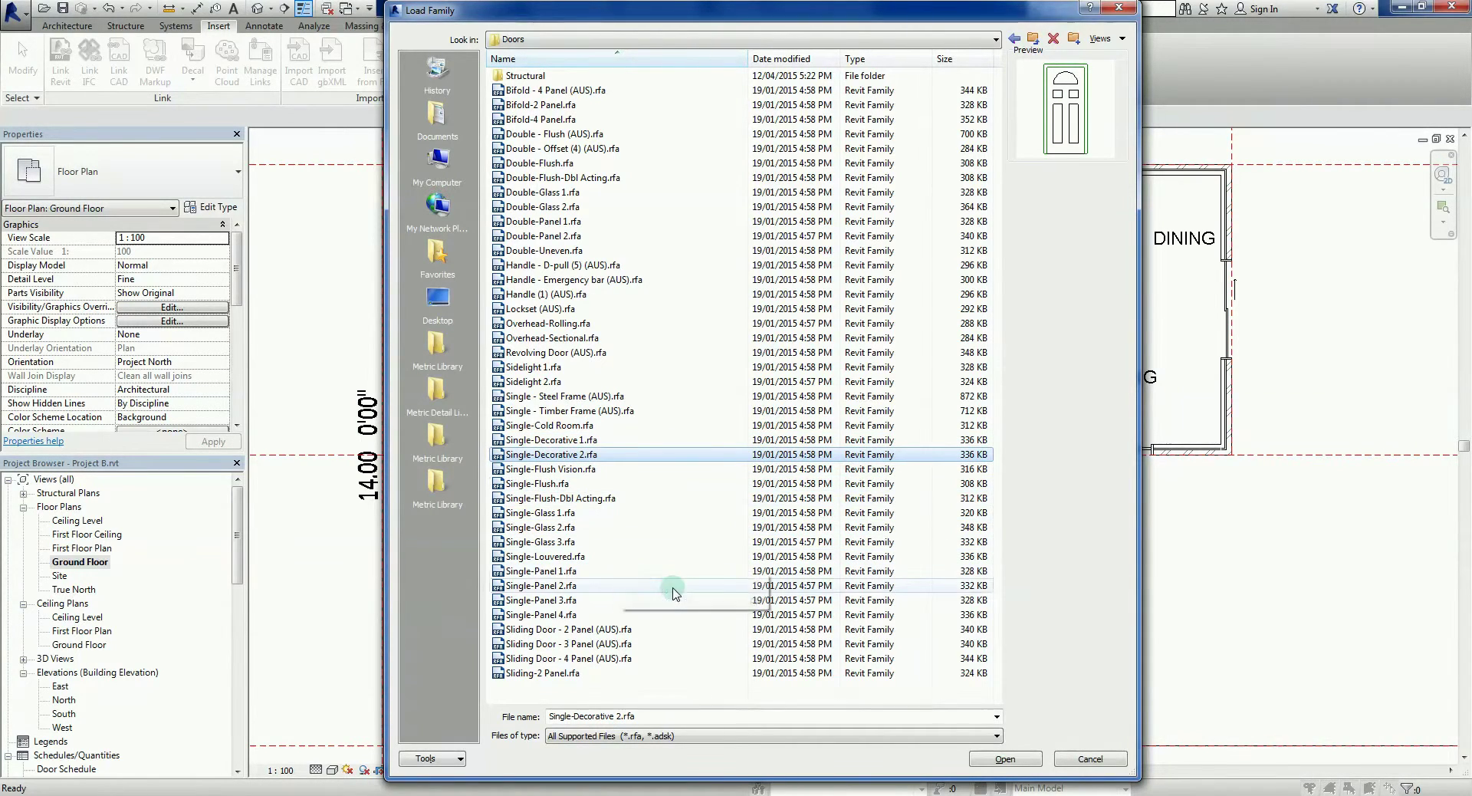
click(543, 574)
click(545, 586)
click(545, 600)
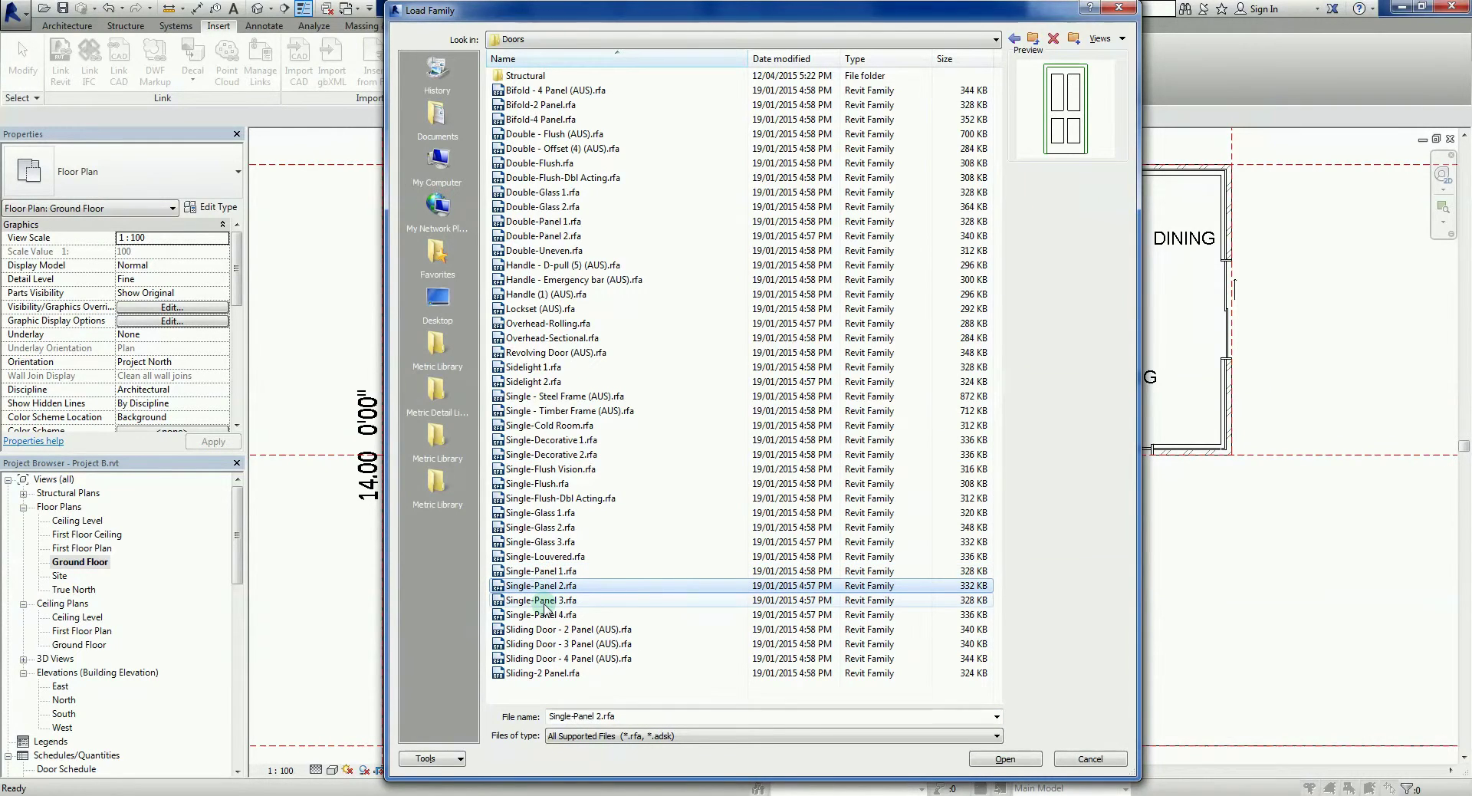
click(547, 629)
click(540, 614)
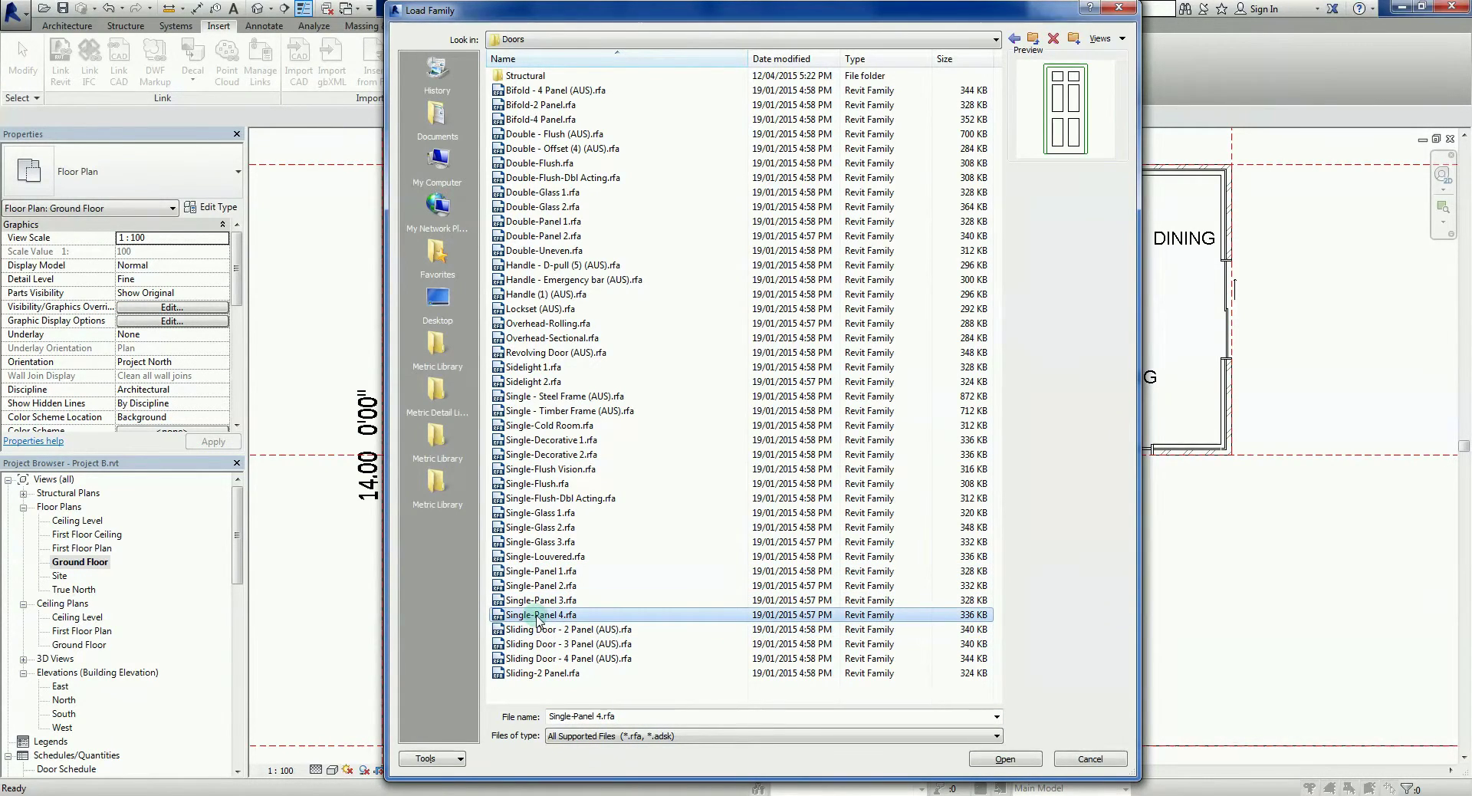
click(540, 586)
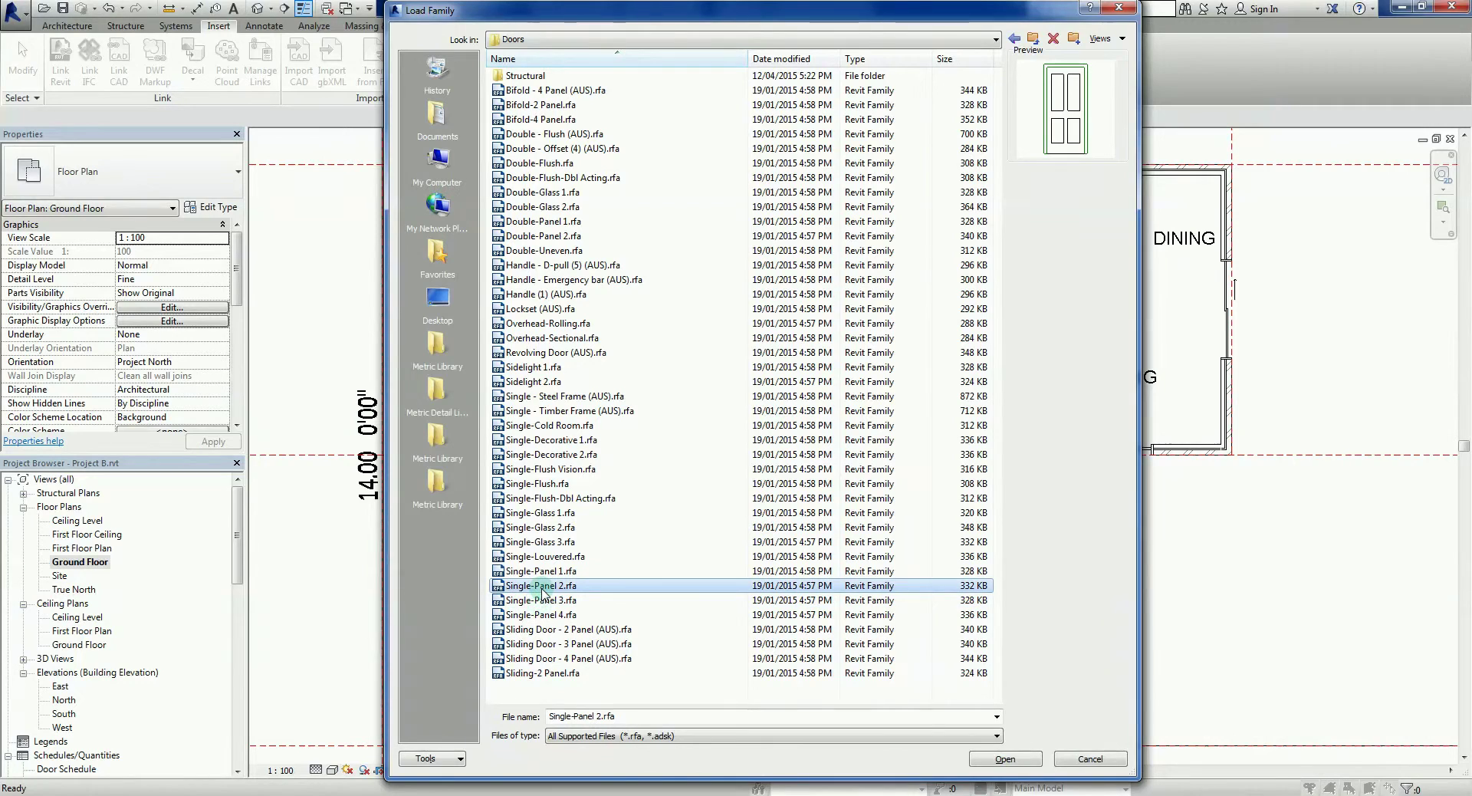
click(545, 573)
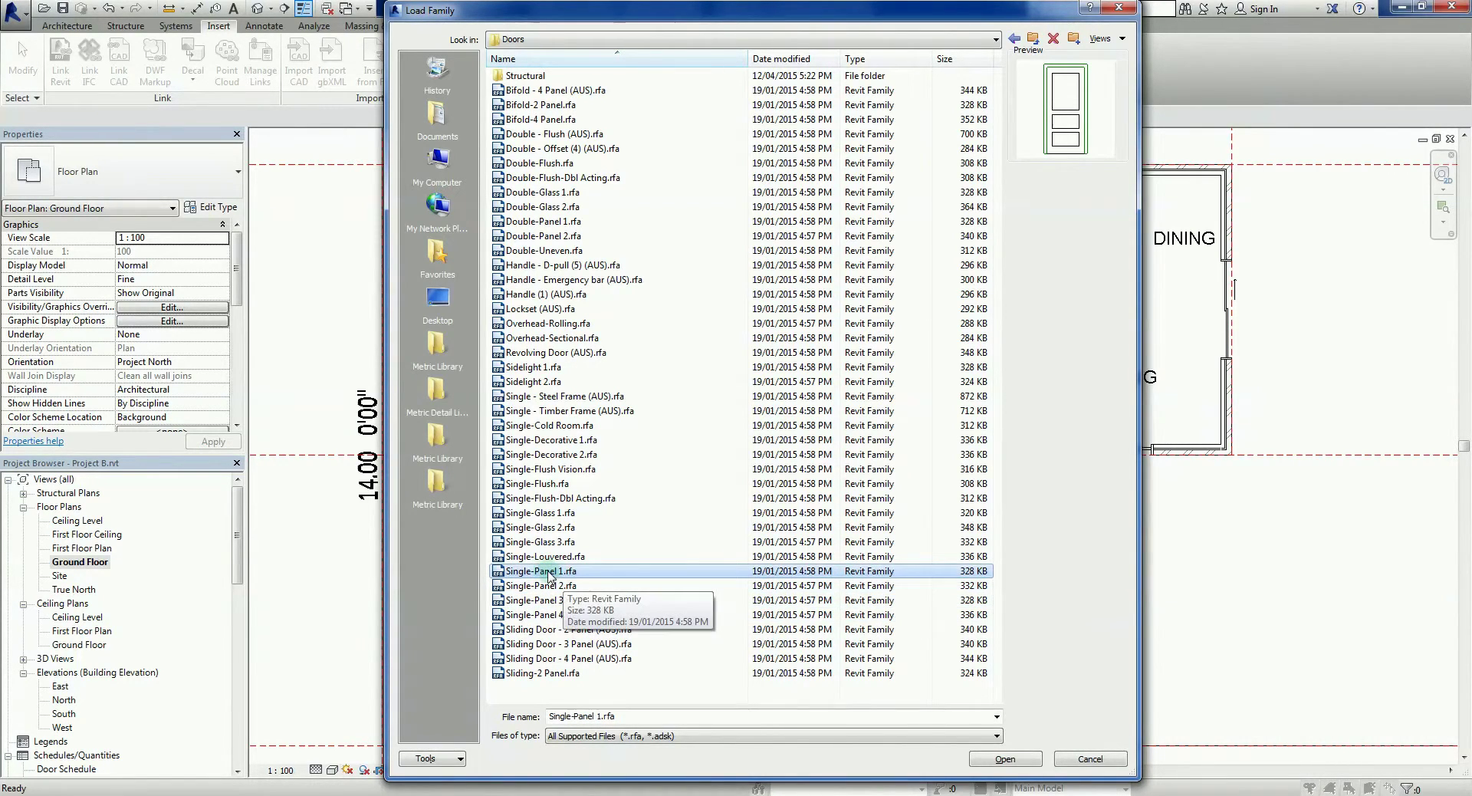
click(1005, 759)
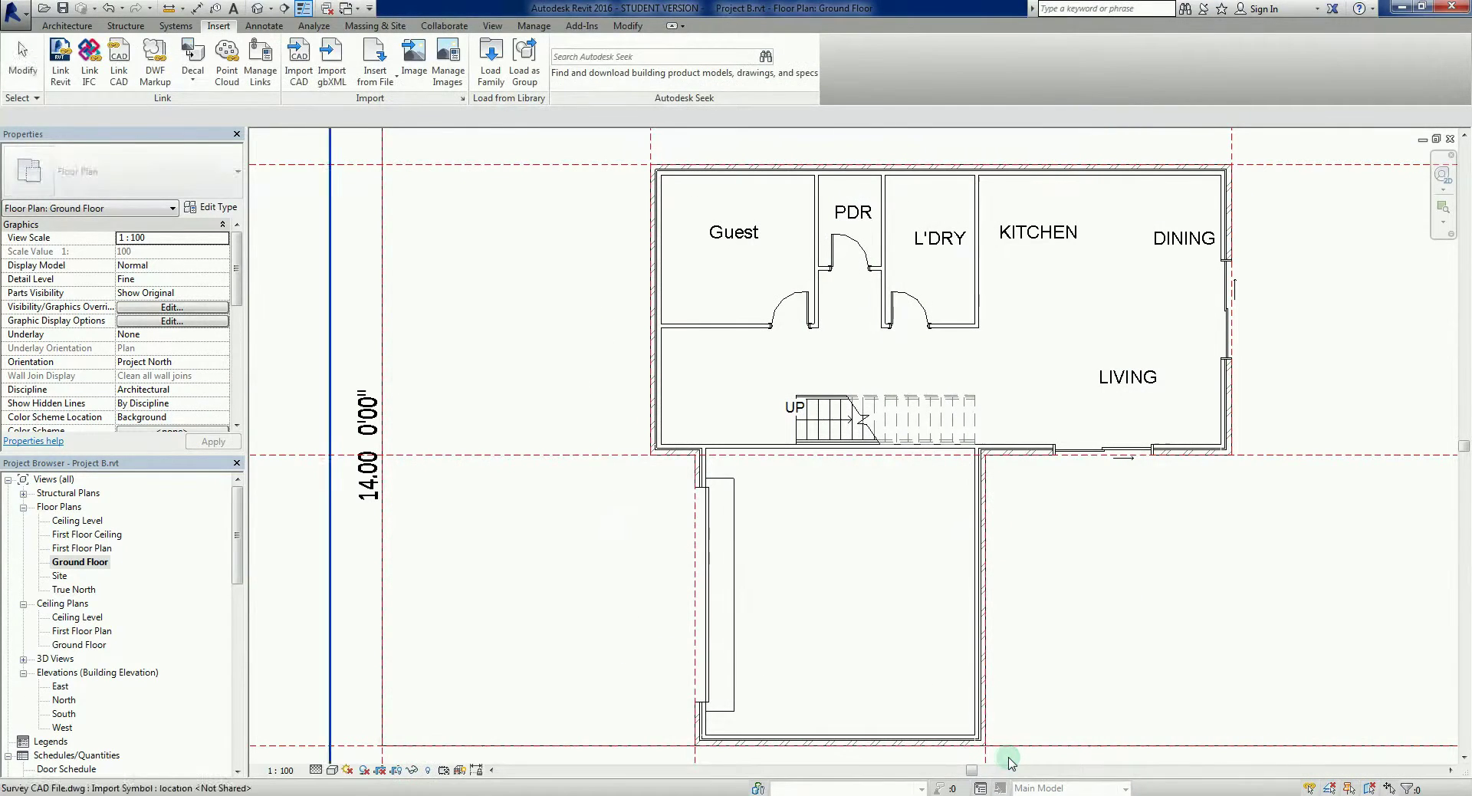
- Start the DR door tool with the Single-Panel 1 0915 x 2134mm type current
click(568, 389)
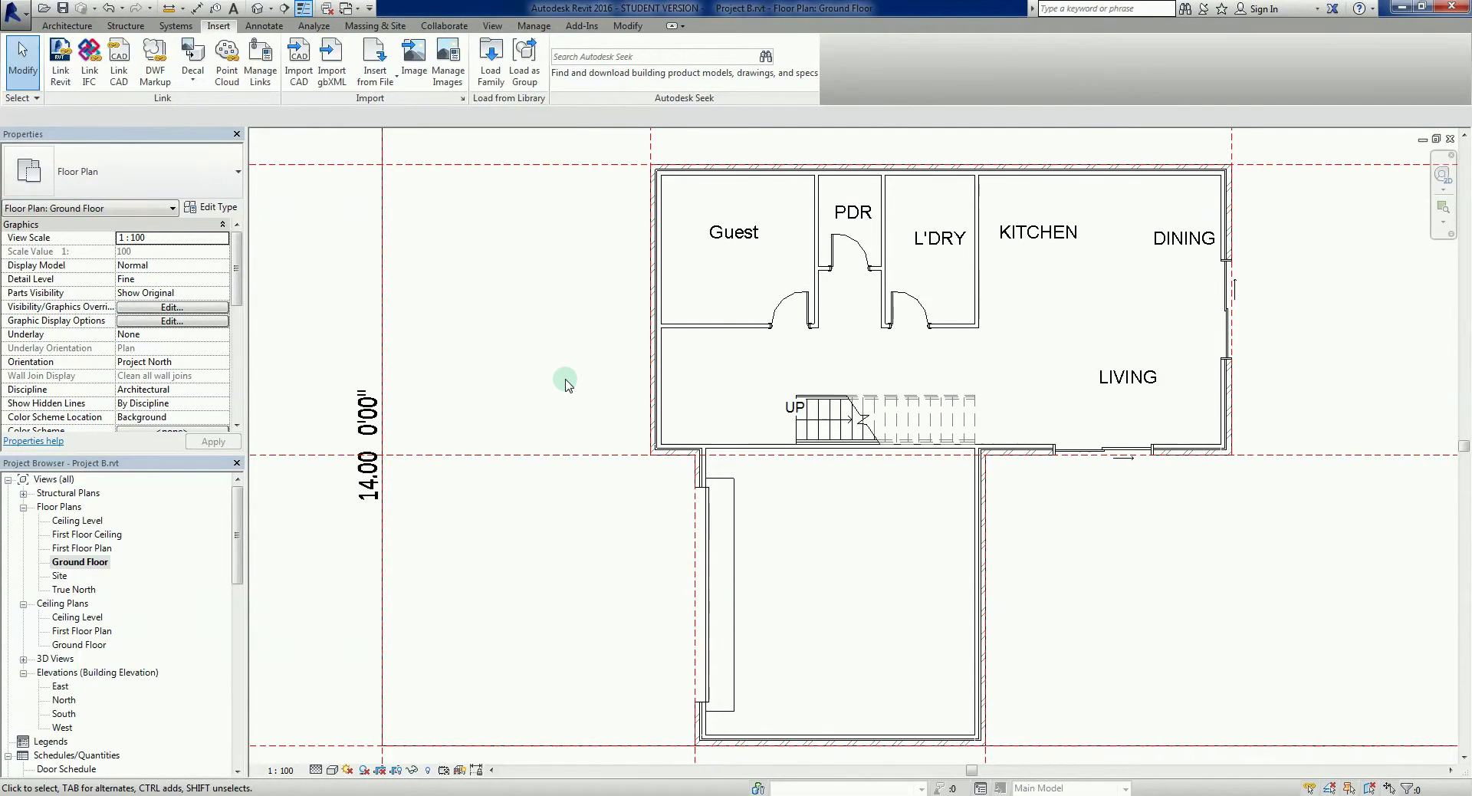
key(d)
key(r)
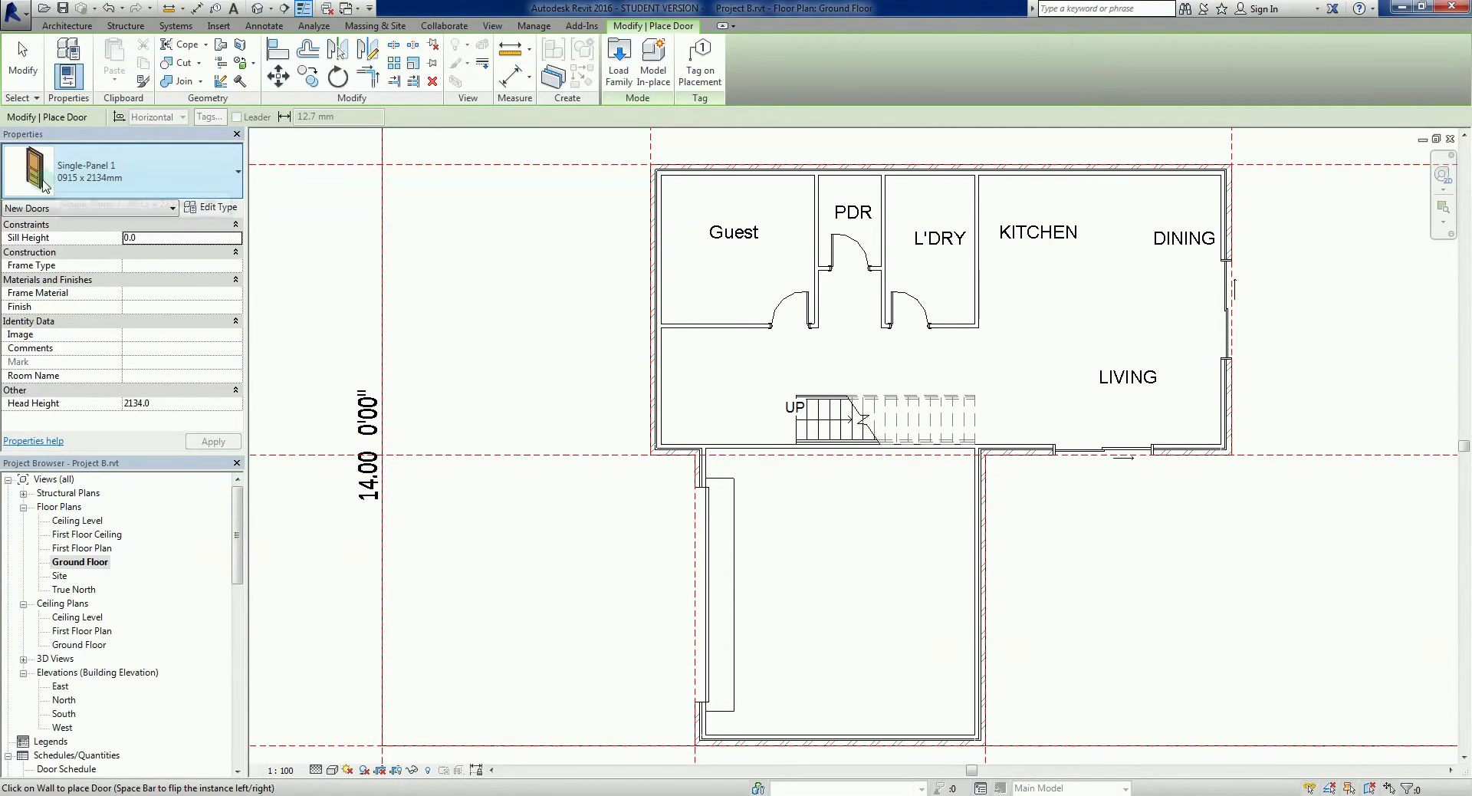
click(222, 175)
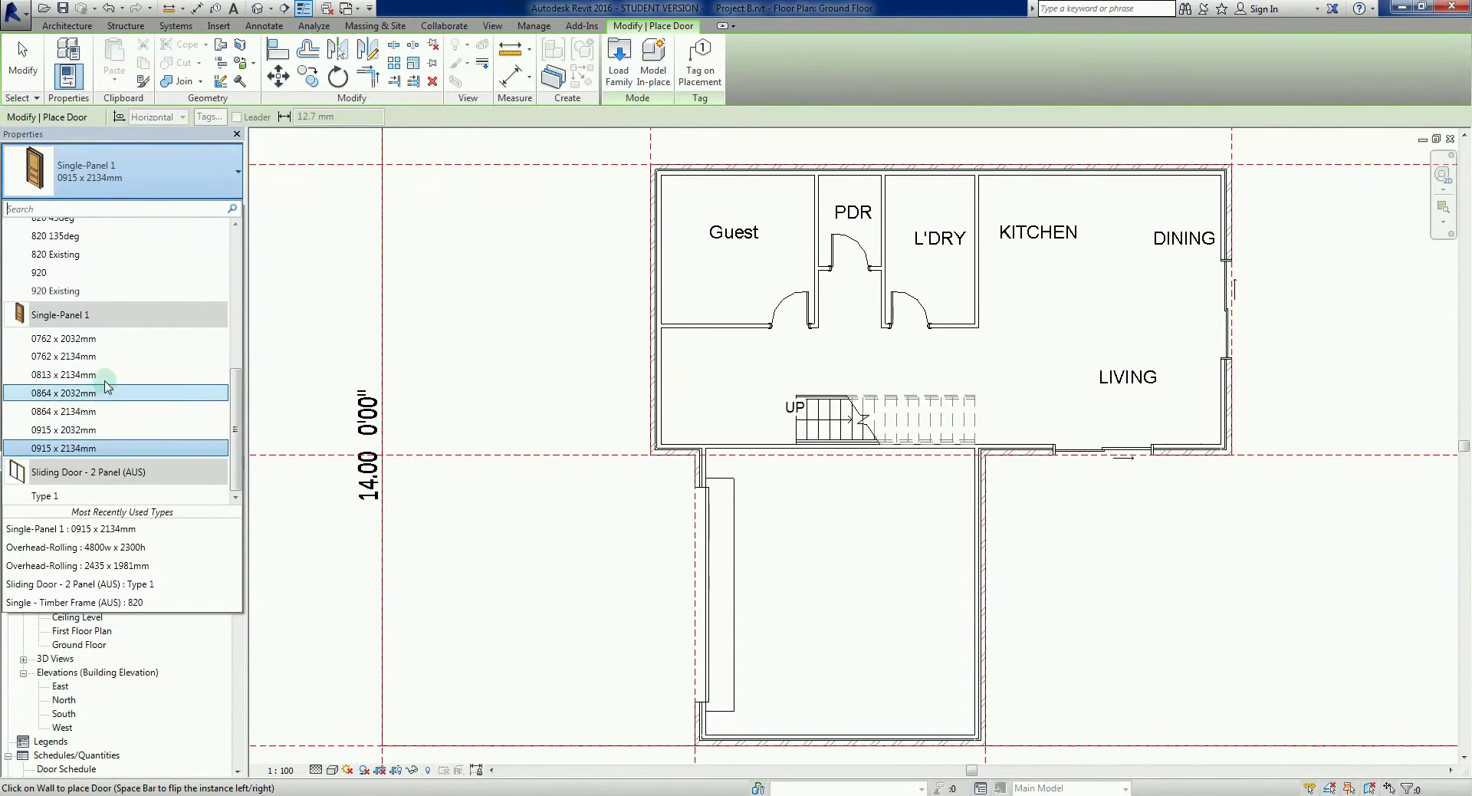
click(89, 449)
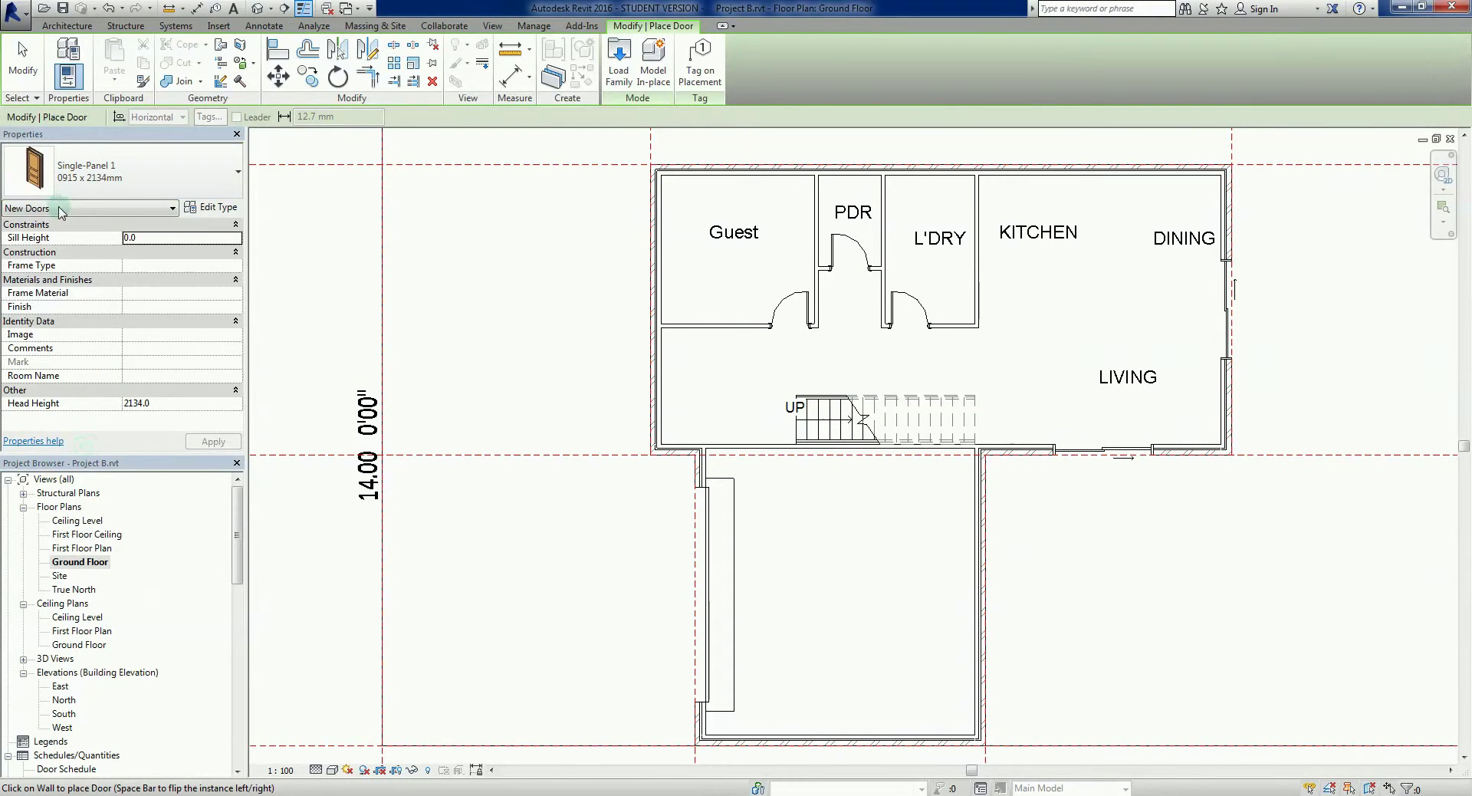
- Duplicate the door type as '920w x 2040h' with Height 2040 and Width 920
click(198, 213)
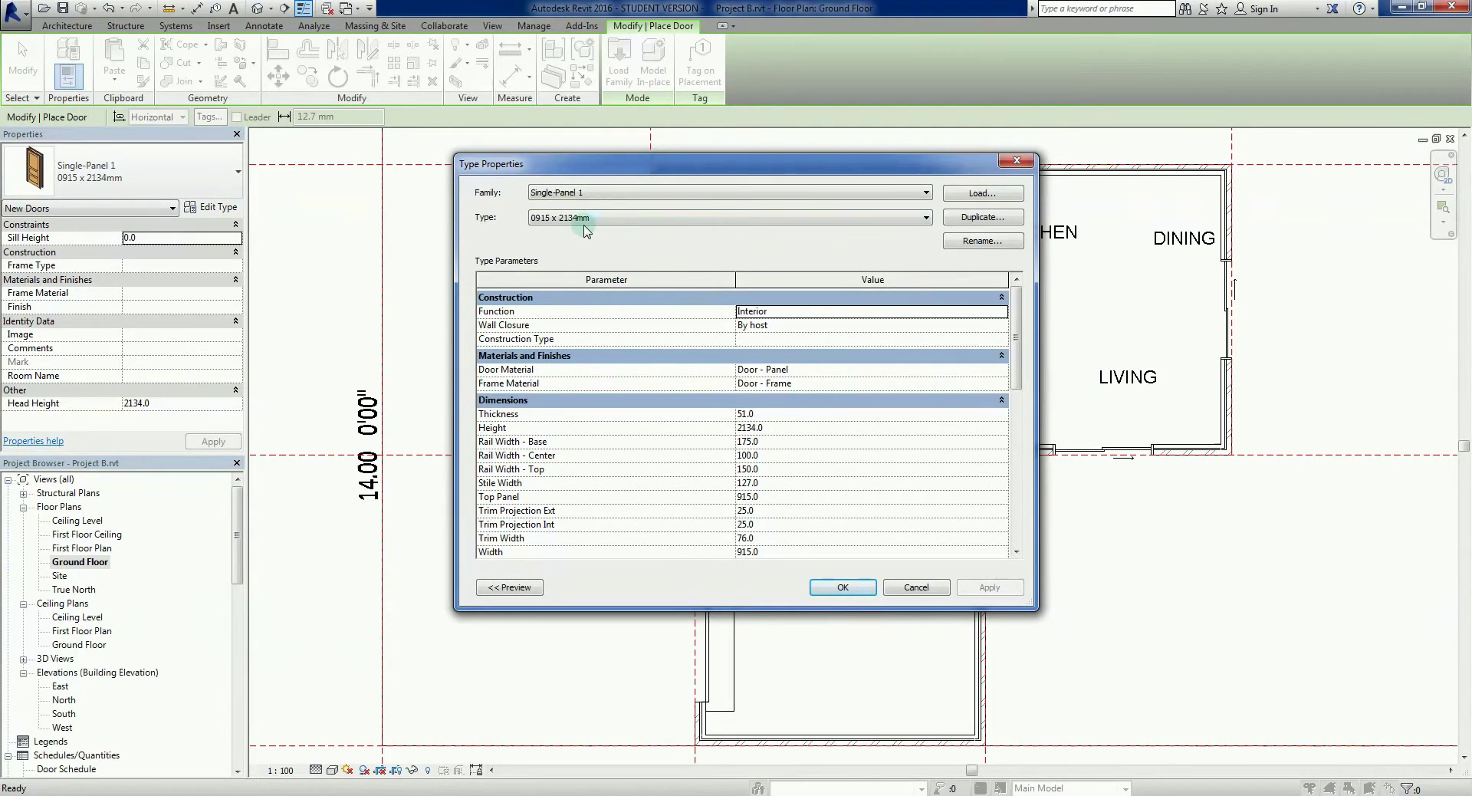
click(981, 218)
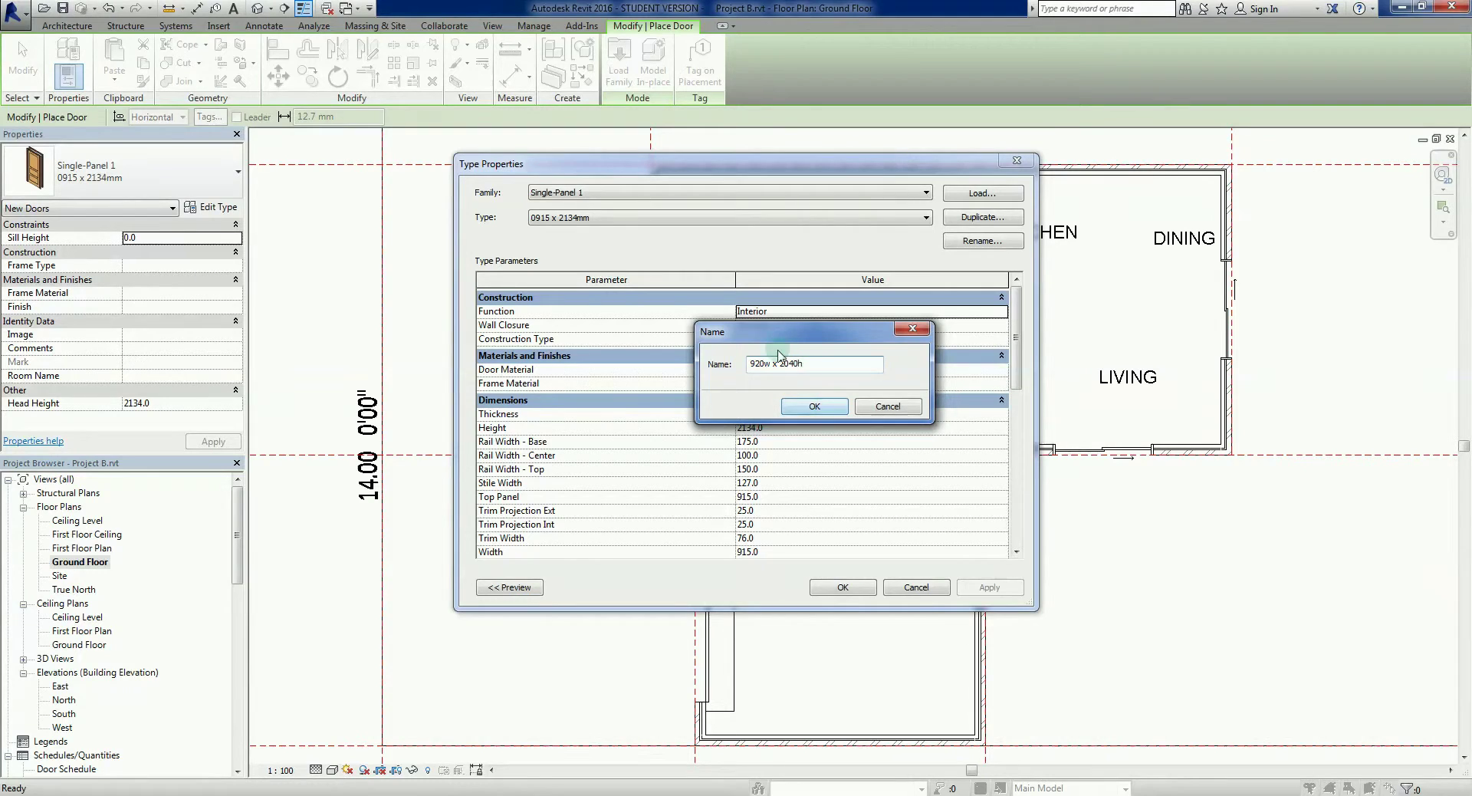
click(841, 412)
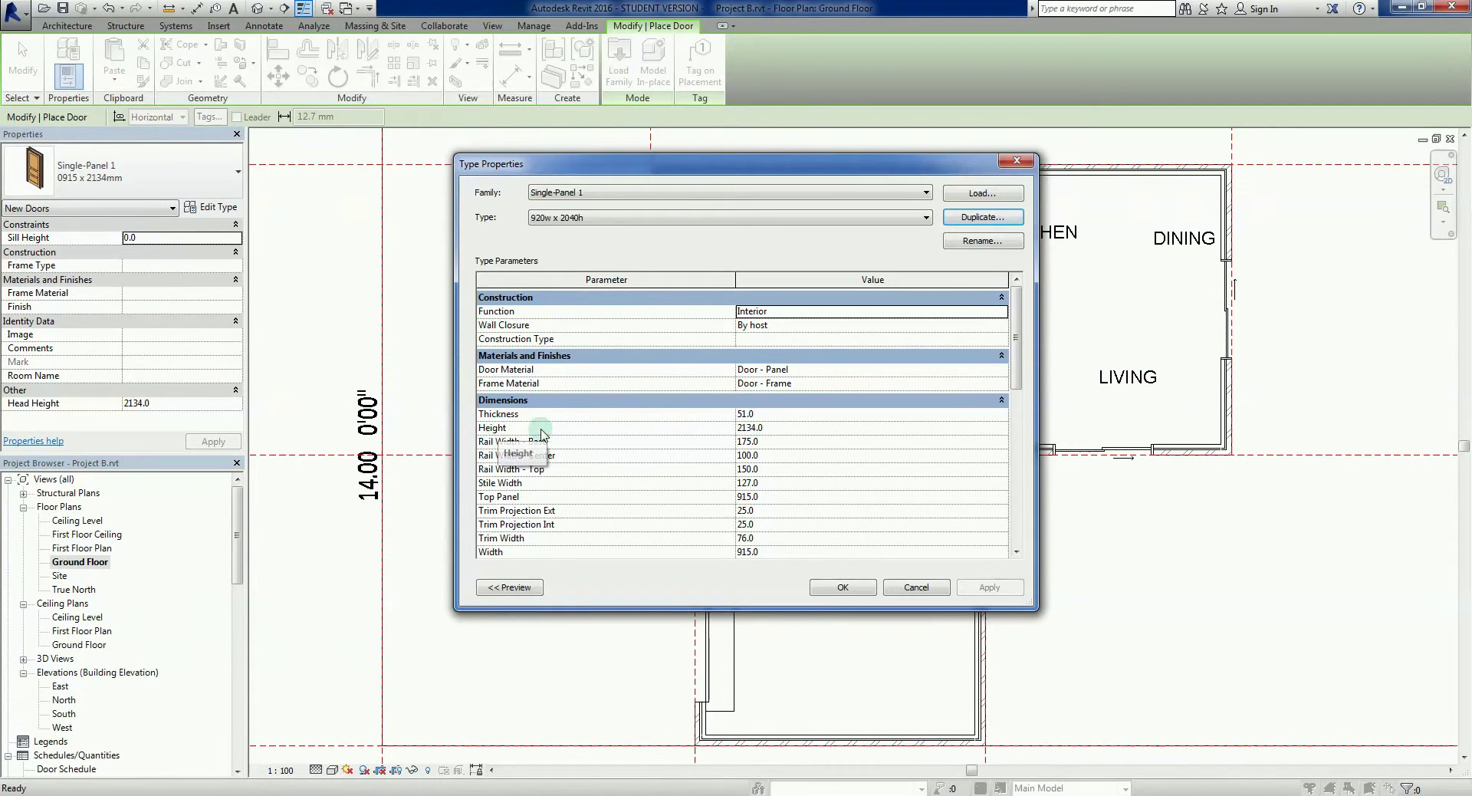
click(753, 427)
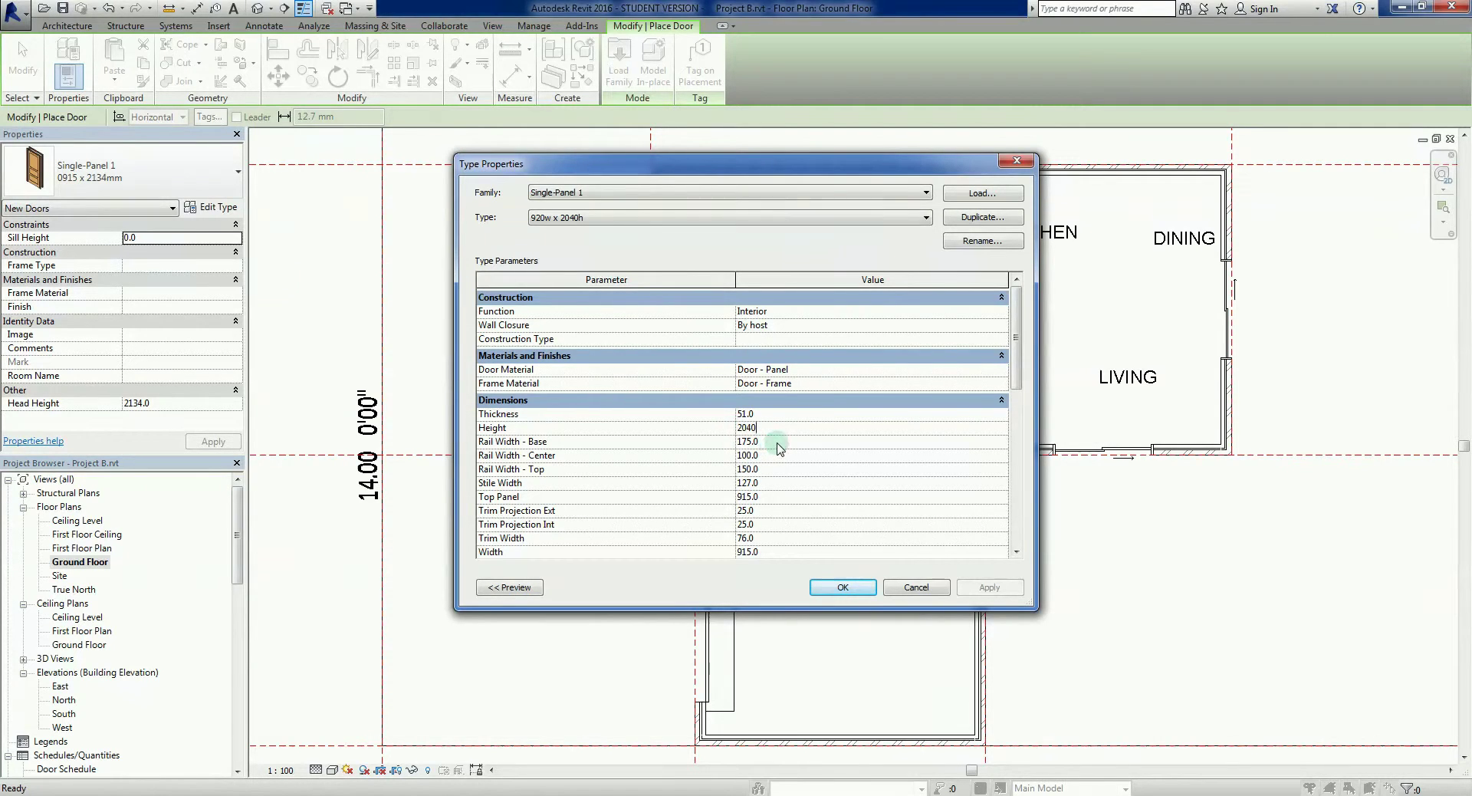
click(744, 551)
drag(763, 551, 716, 549)
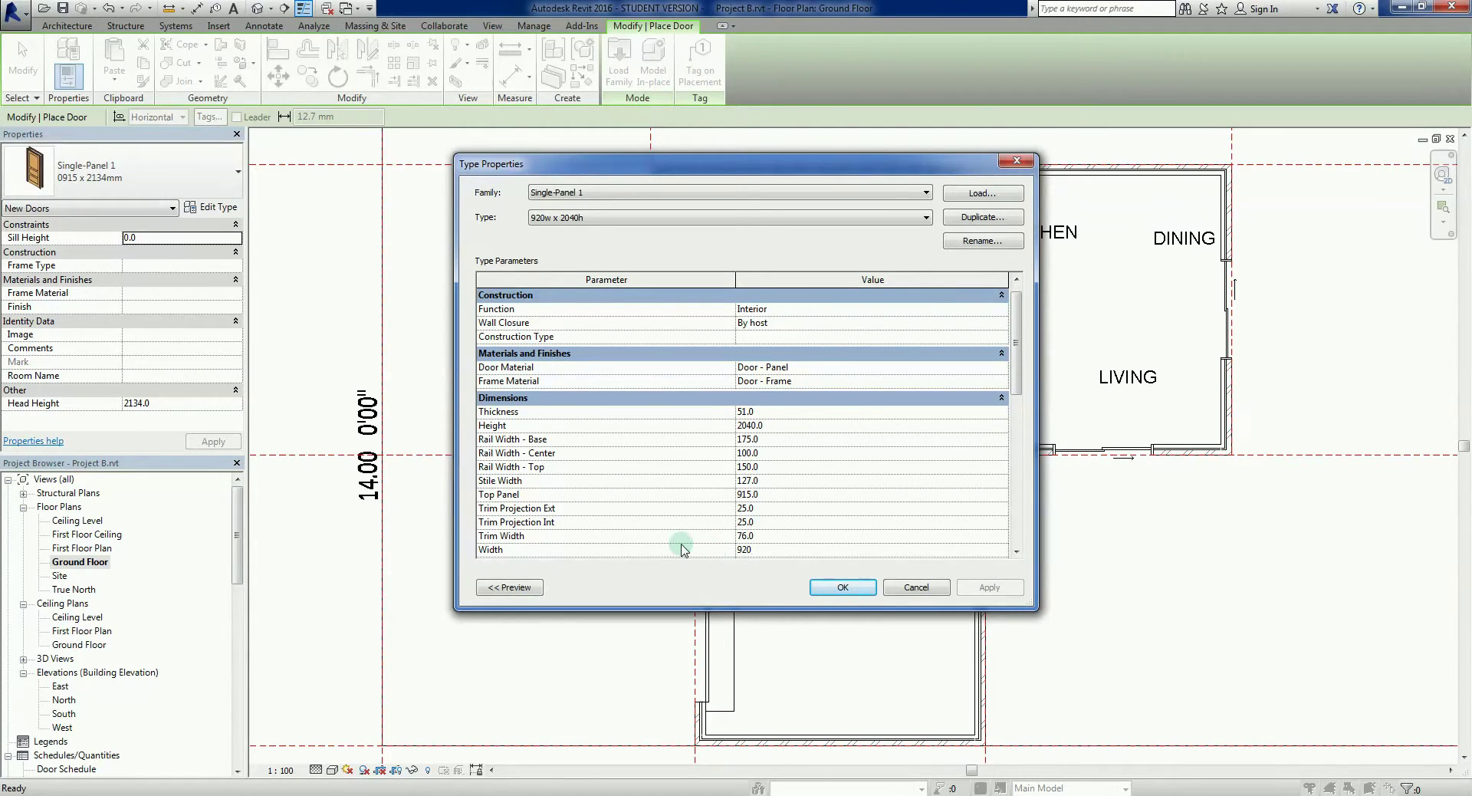
click(773, 525)
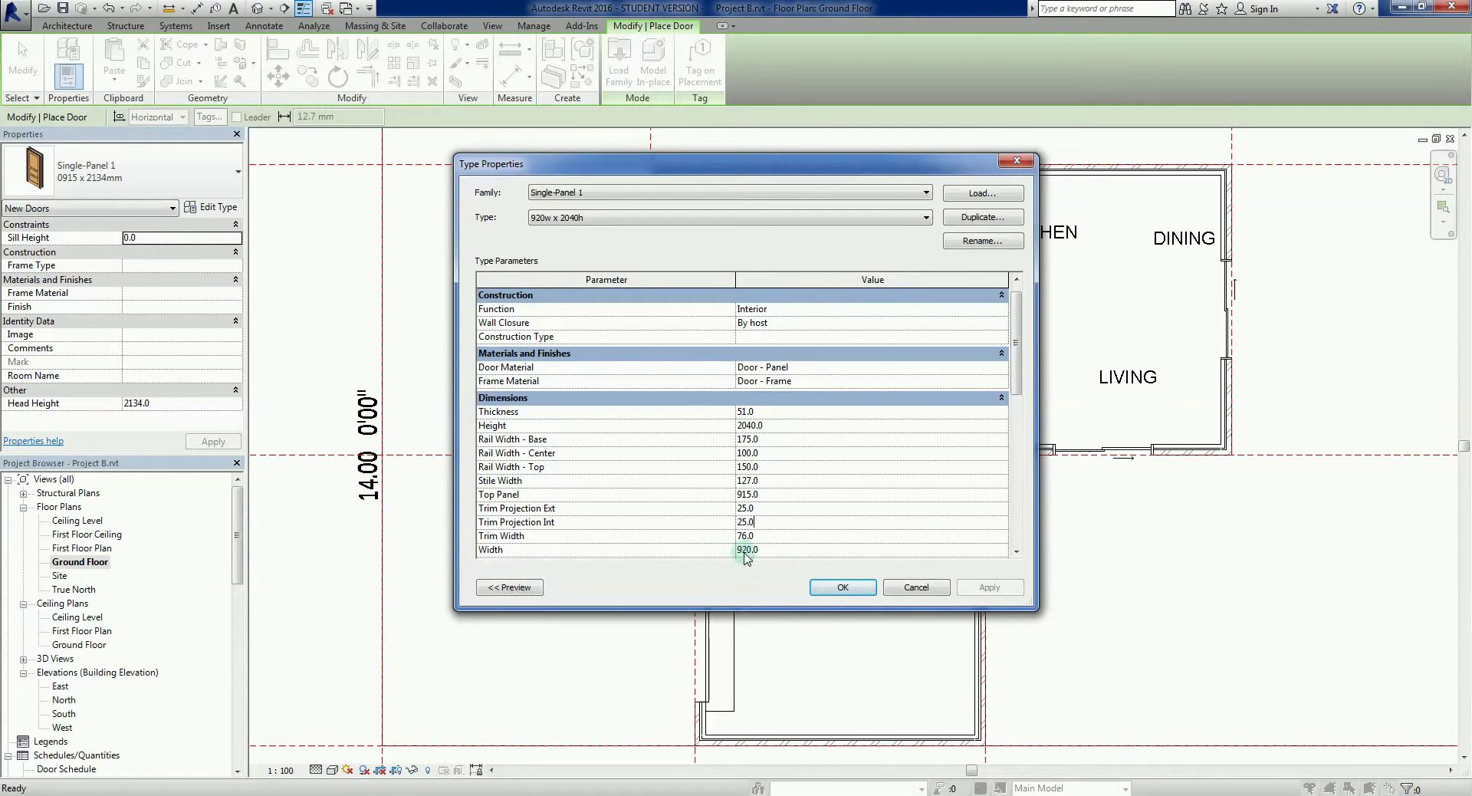
- Place a 920w x 2040h door in the hall's left outer wall below Guest
click(869, 592)
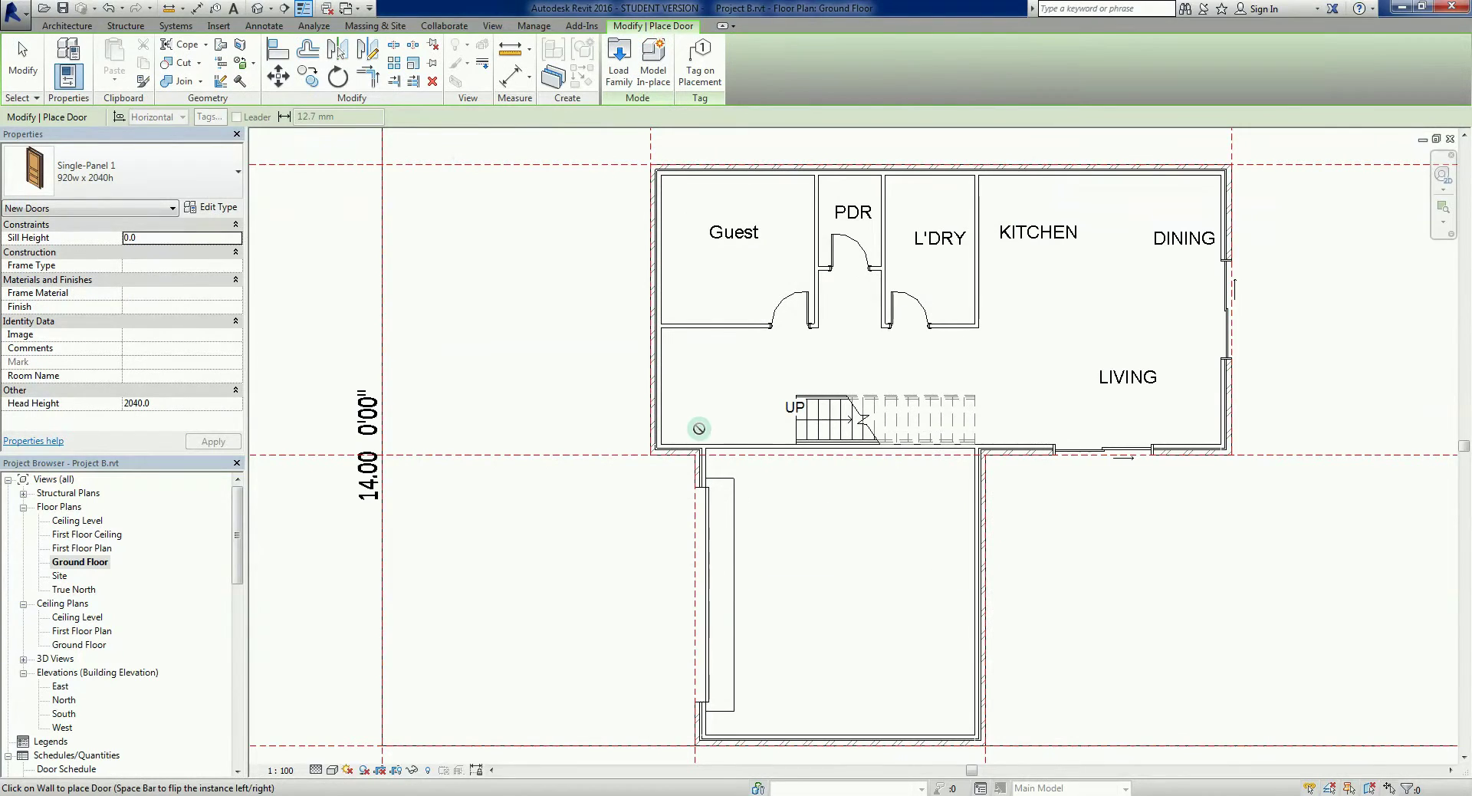
scroll(658, 407, up, 3)
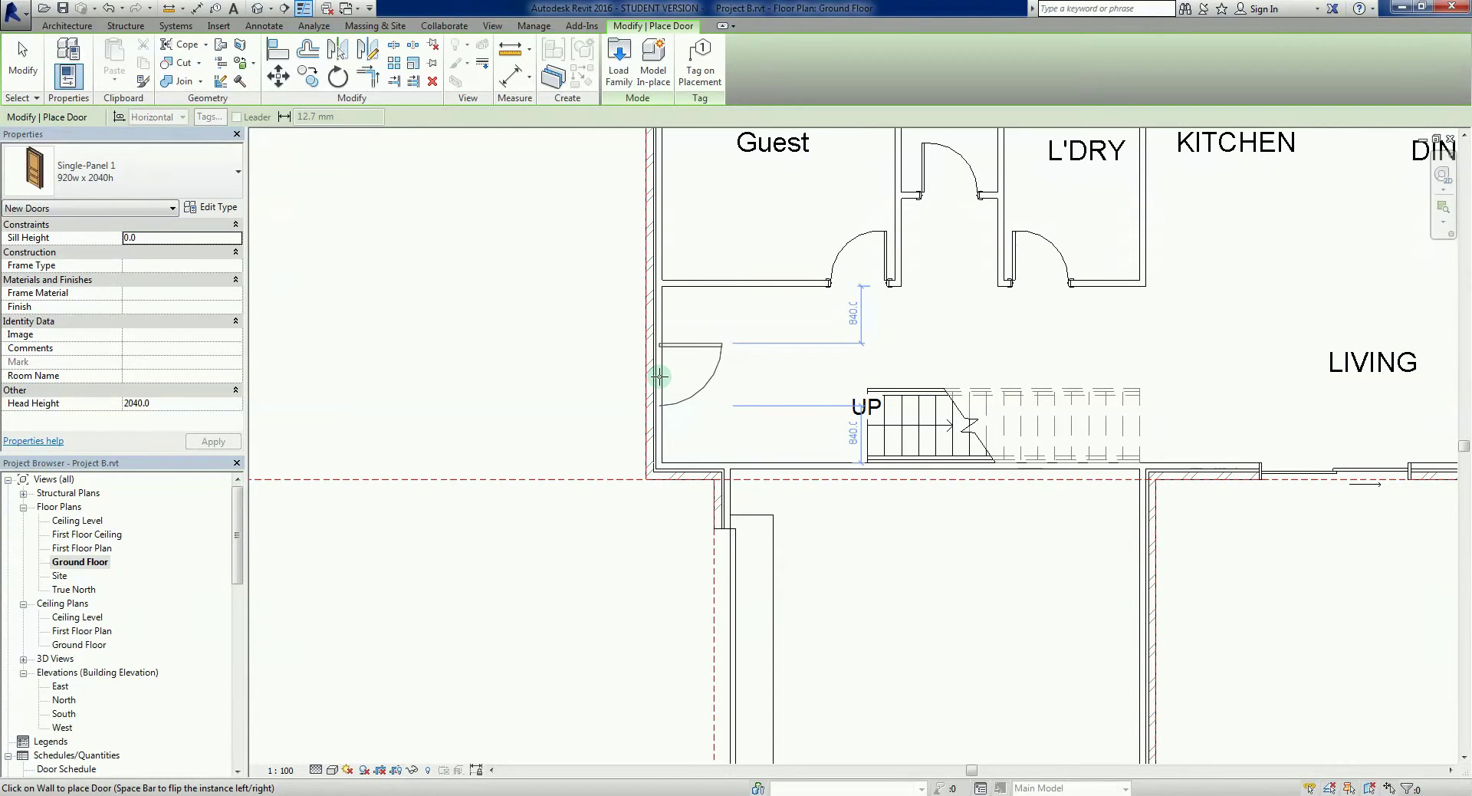
click(659, 372)
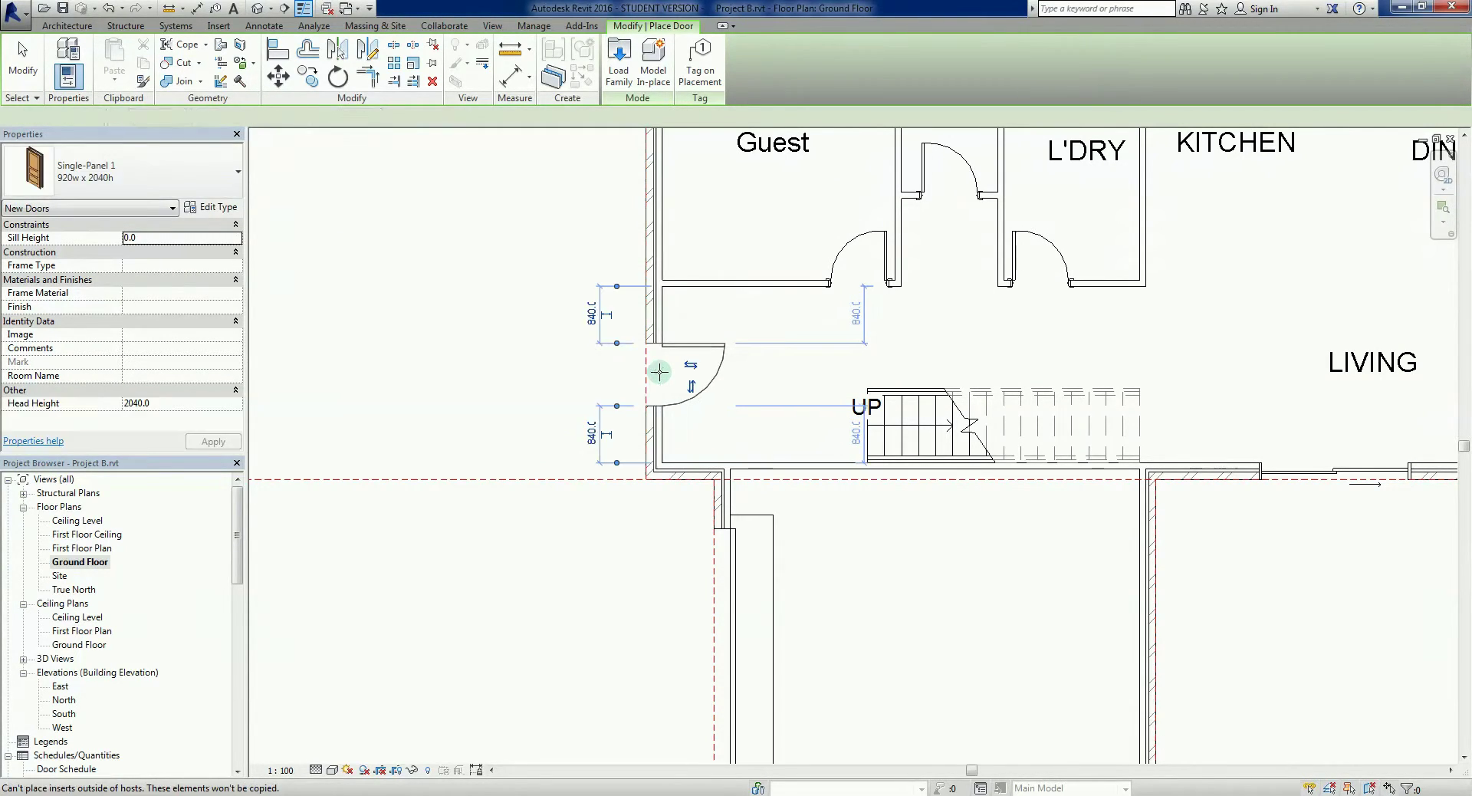
key(Escape)
key(Escape)
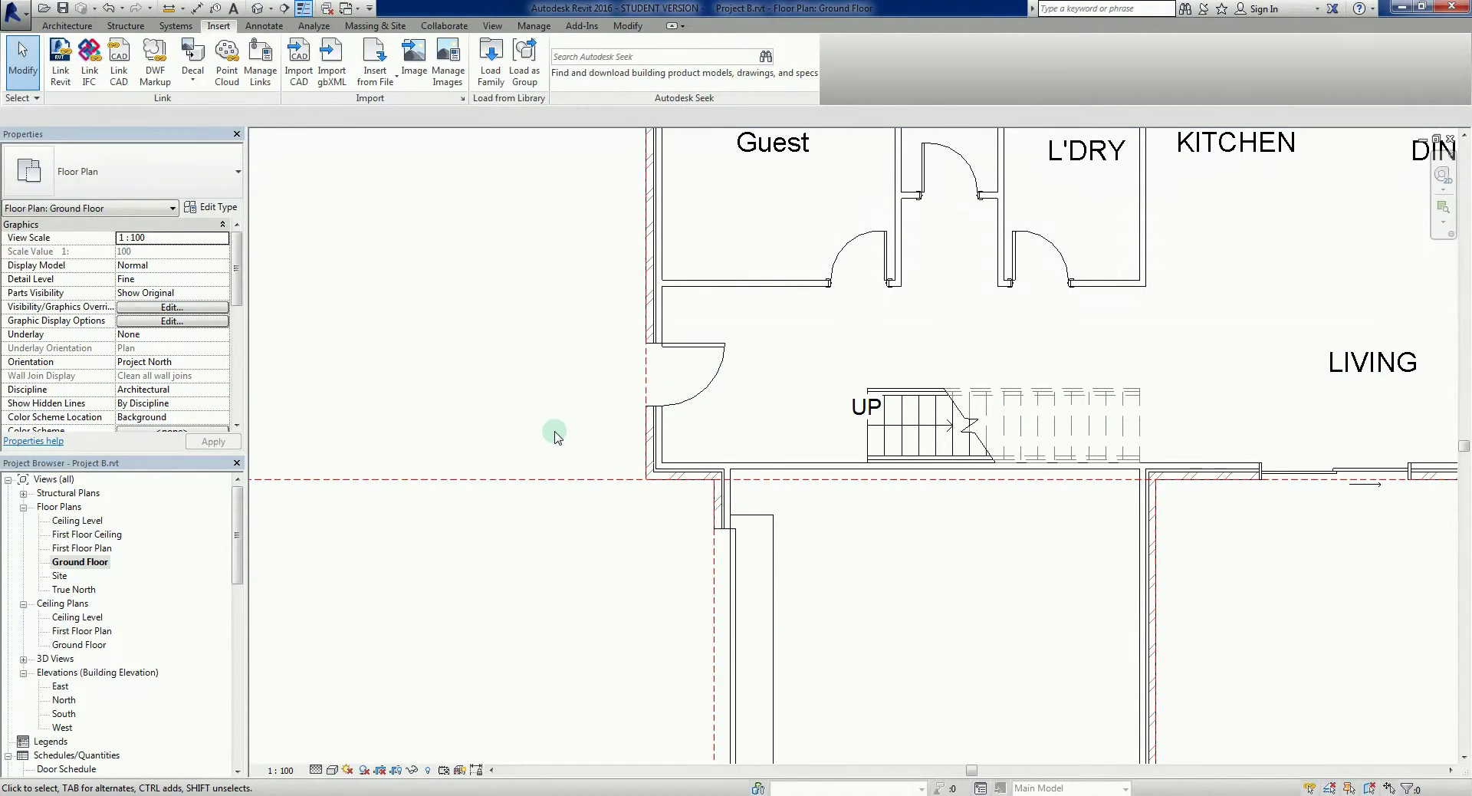
scroll(555, 424, down, 2)
middle_drag(559, 420, 610, 469)
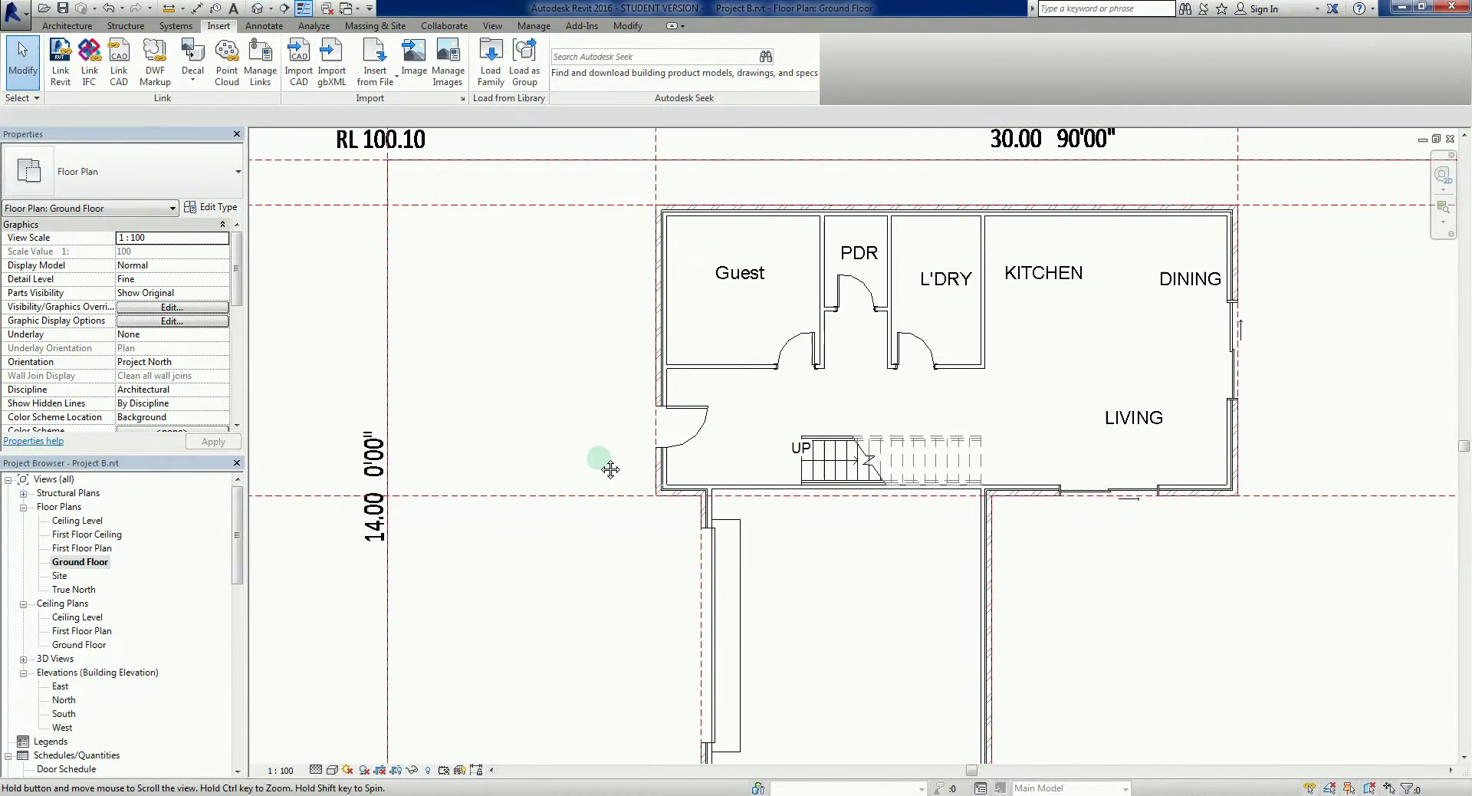
- Switch to the First Floor Plan view and frame the first-floor layout
double_click(77, 548)
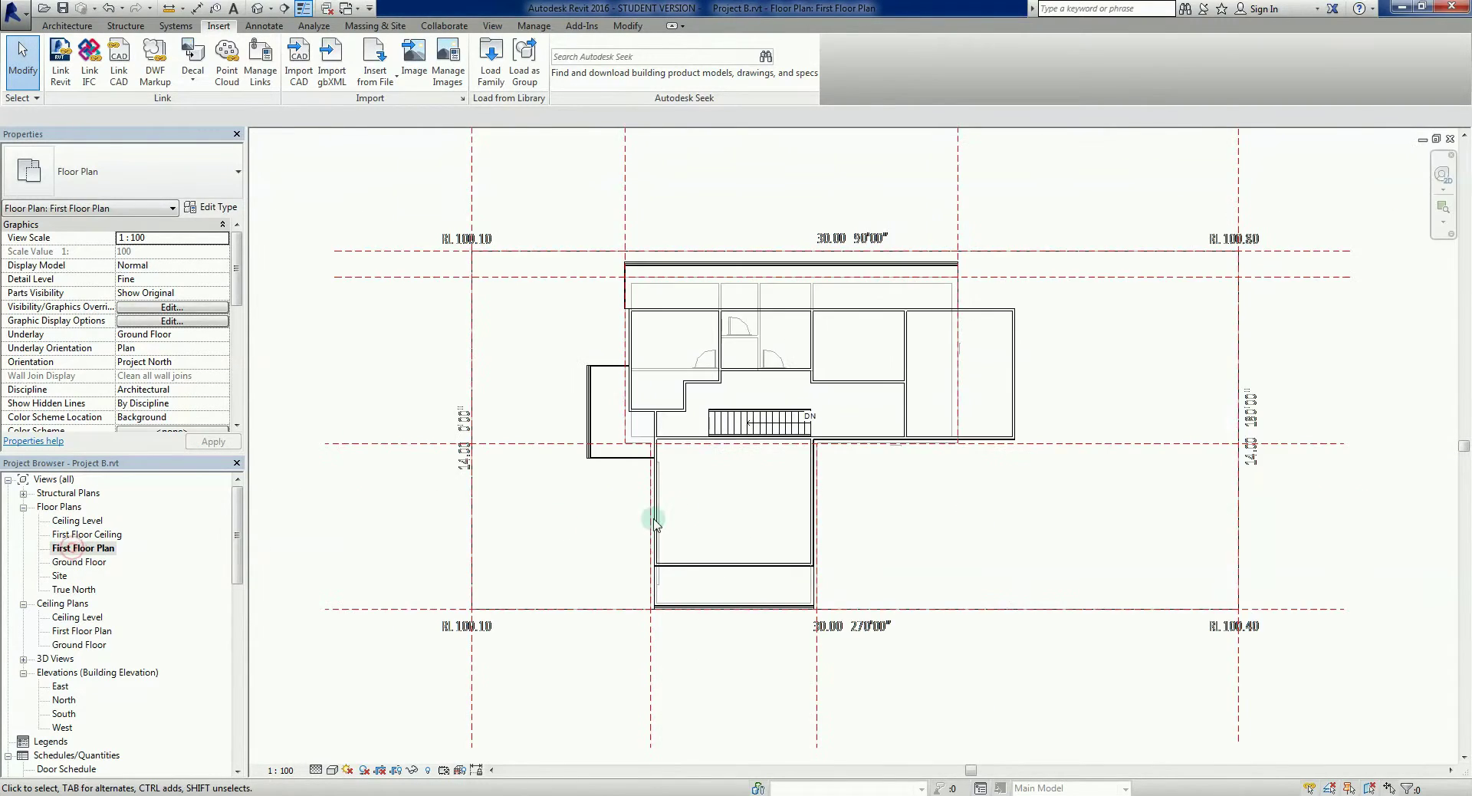
scroll(698, 479, up, 3)
middle_drag(698, 481, 694, 549)
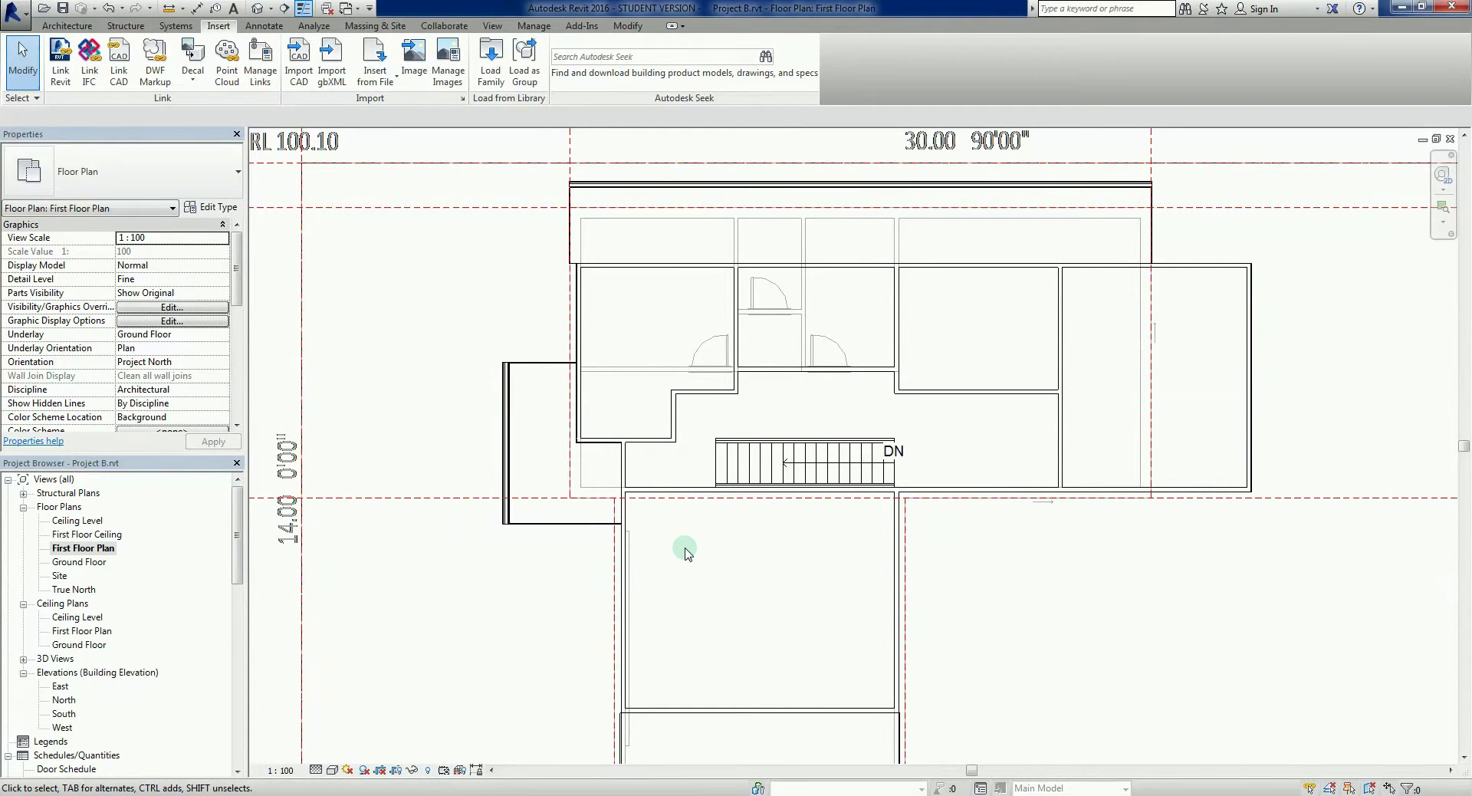
scroll(685, 552, down, 2)
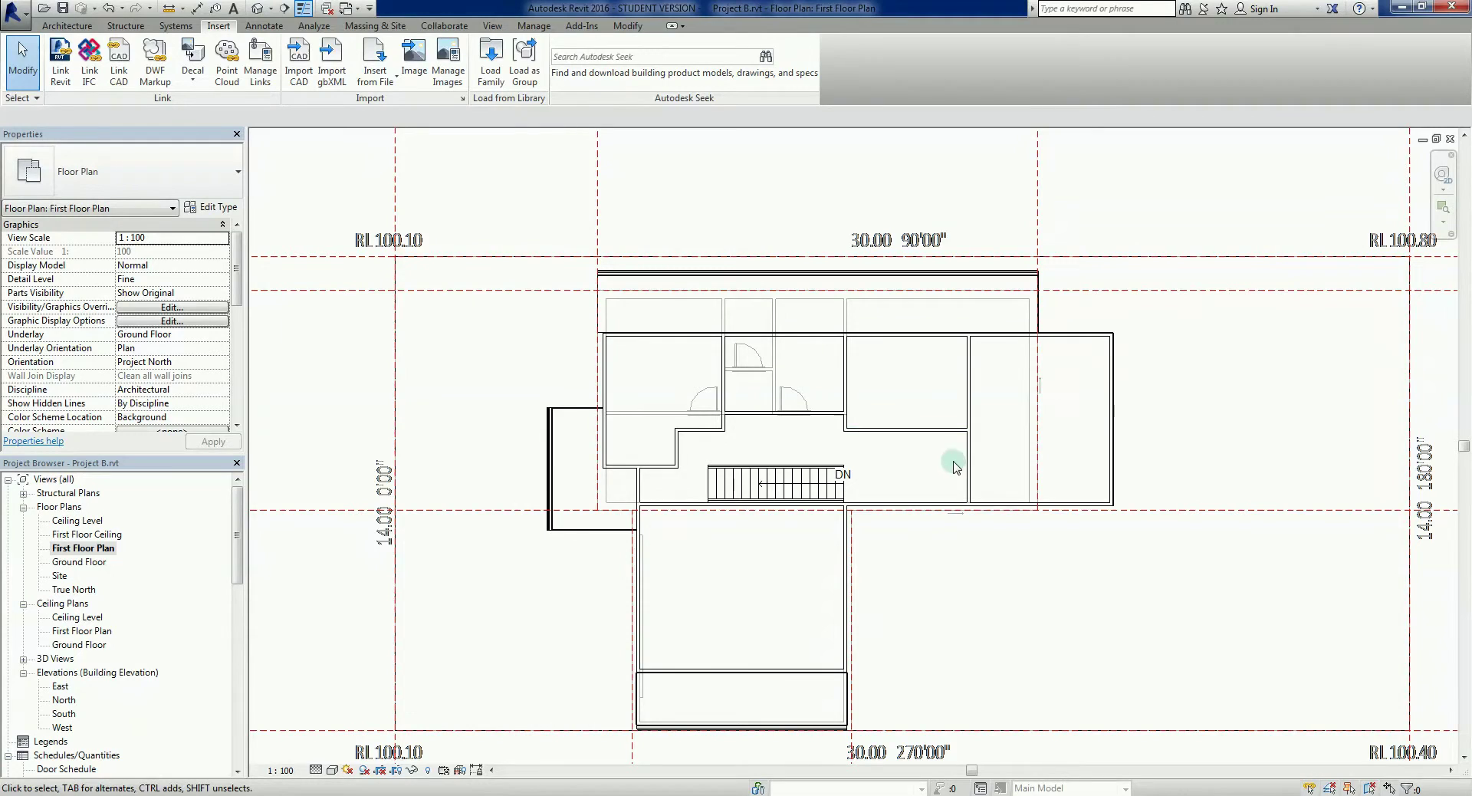
scroll(901, 447, up, 2)
scroll(900, 451, up, 1)
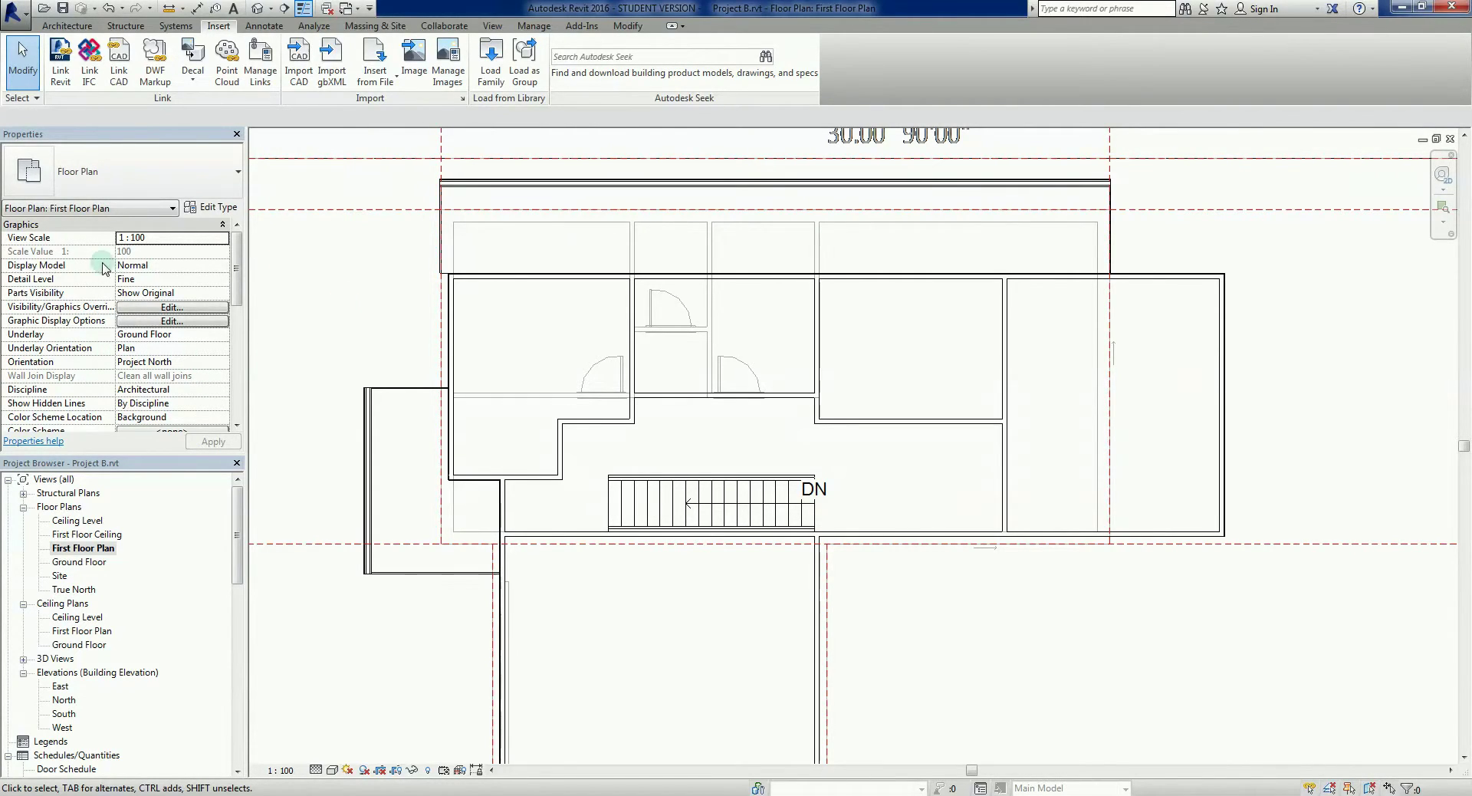
- Set the First Floor Plan's Underlay to None to hide the ground floor
click(145, 335)
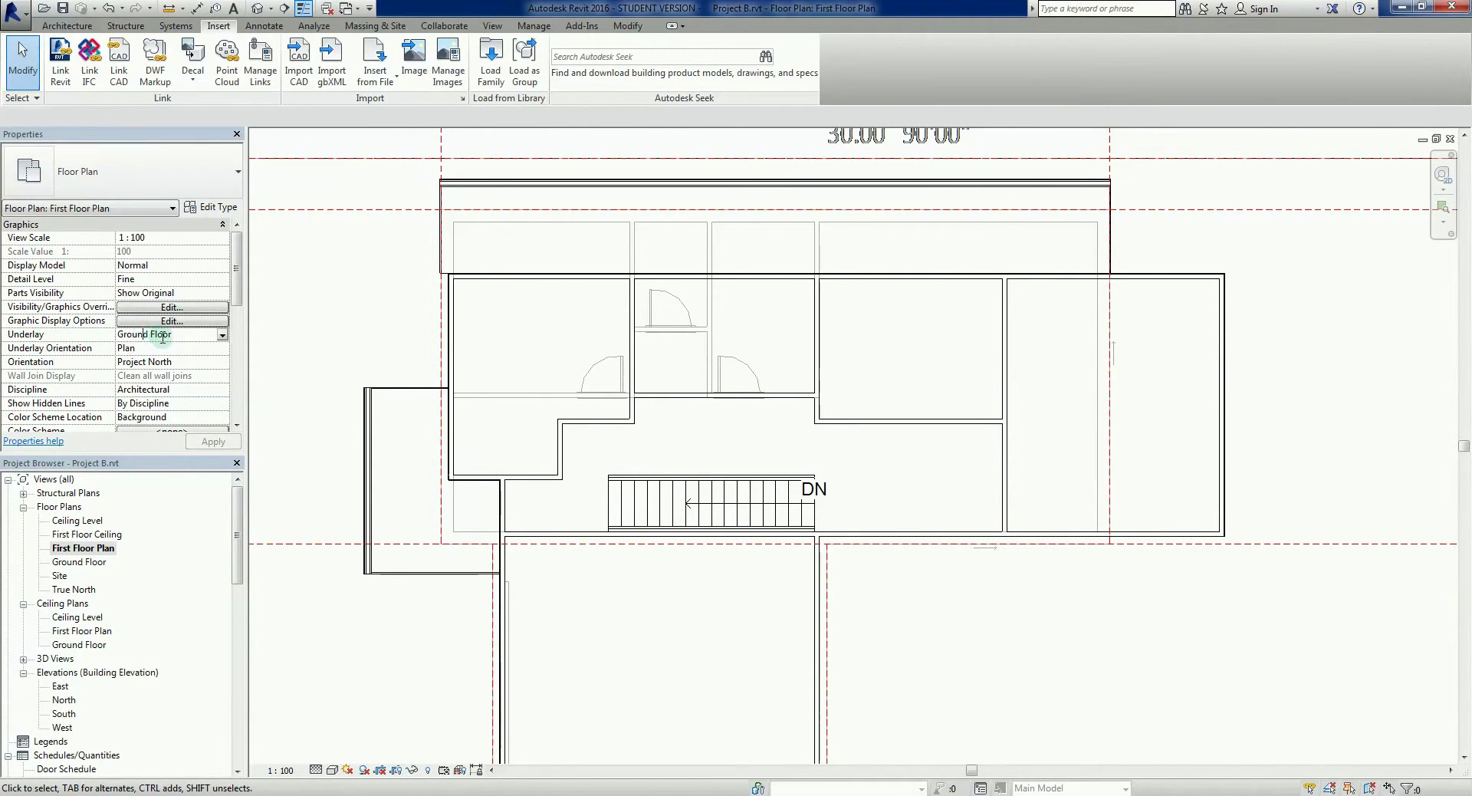
click(221, 335)
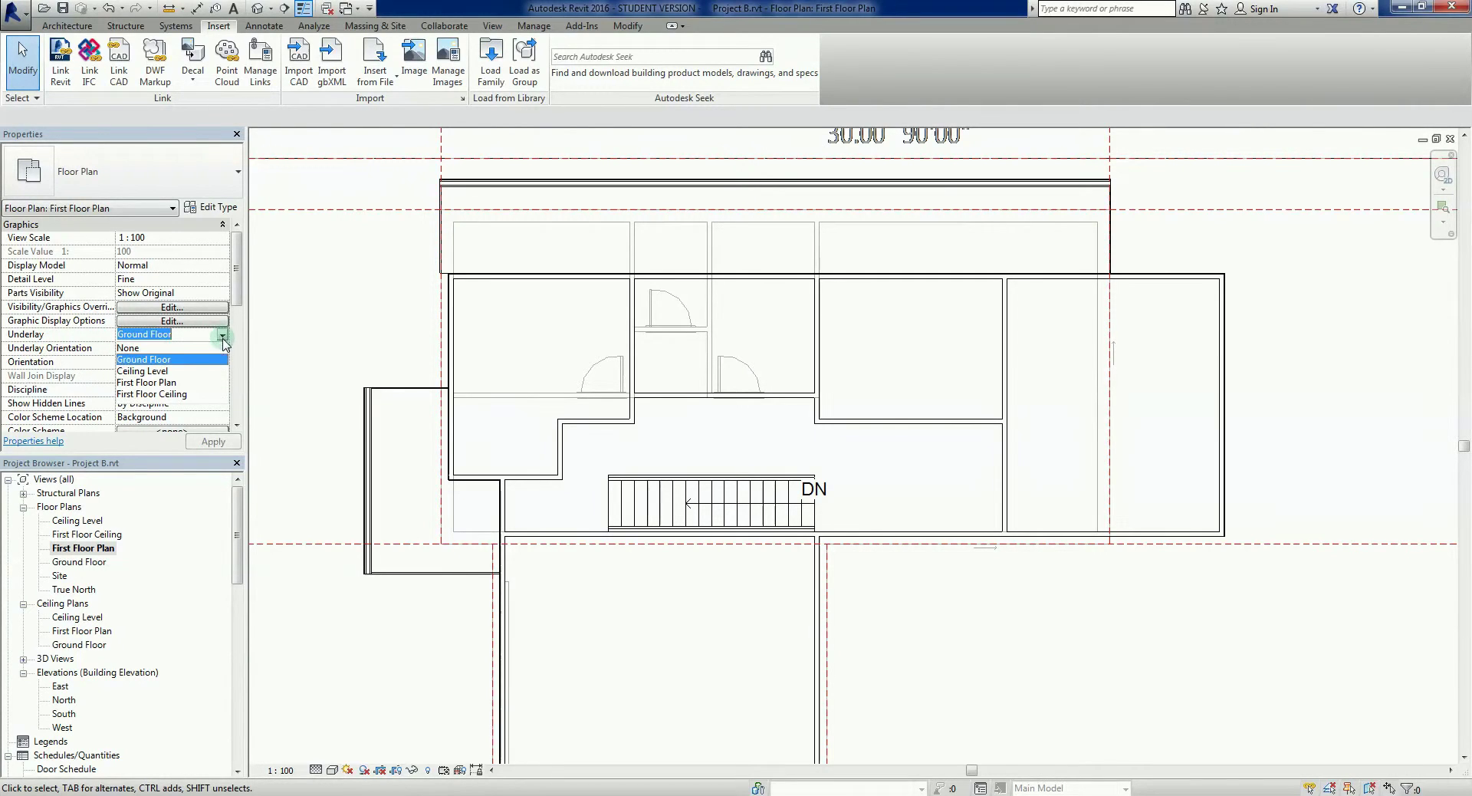
click(134, 351)
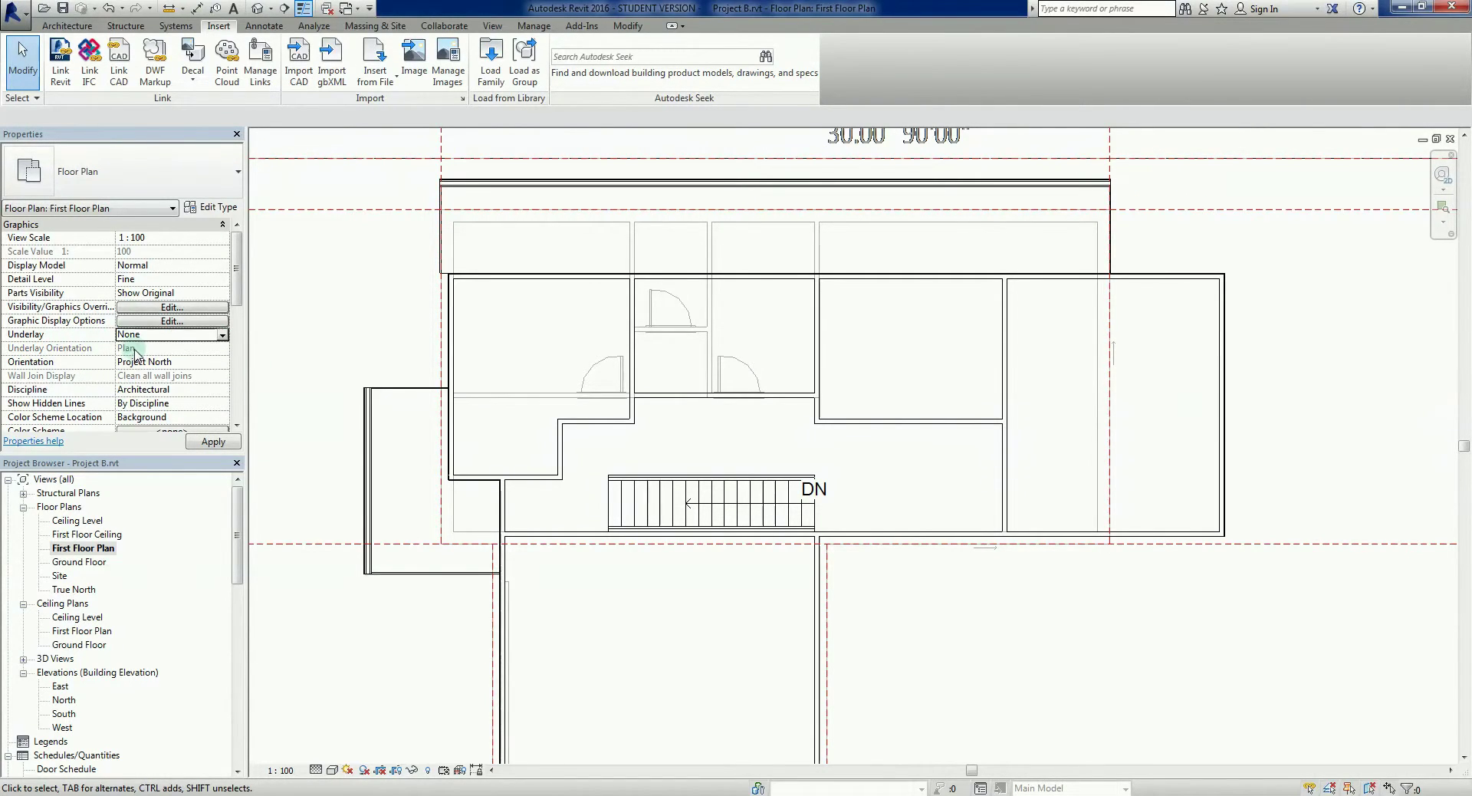
click(327, 318)
middle_drag(693, 412, 724, 383)
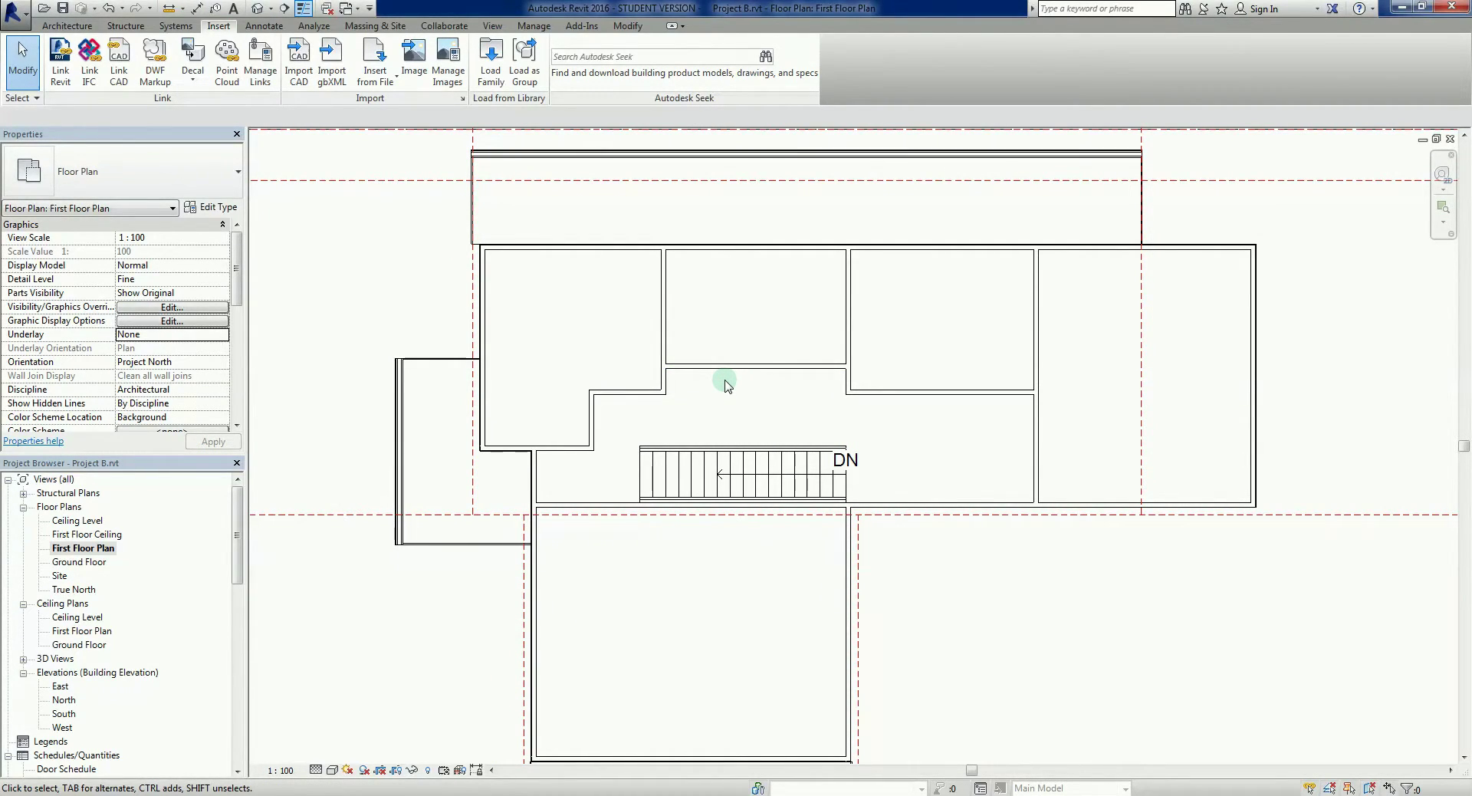
- Start the DR door tool with the Single - Timber Frame (AUS) 820 type
key(d)
key(r)
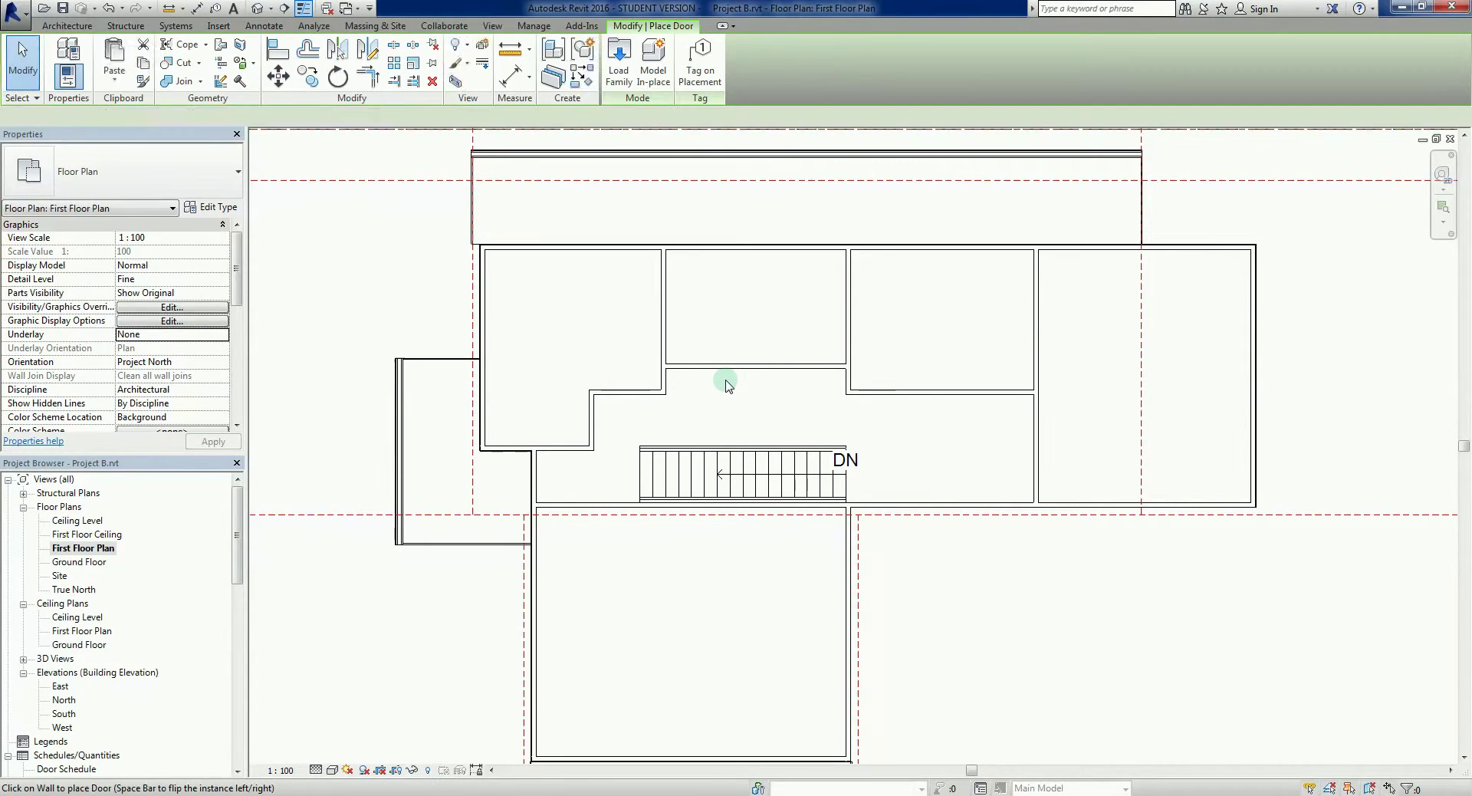
click(141, 169)
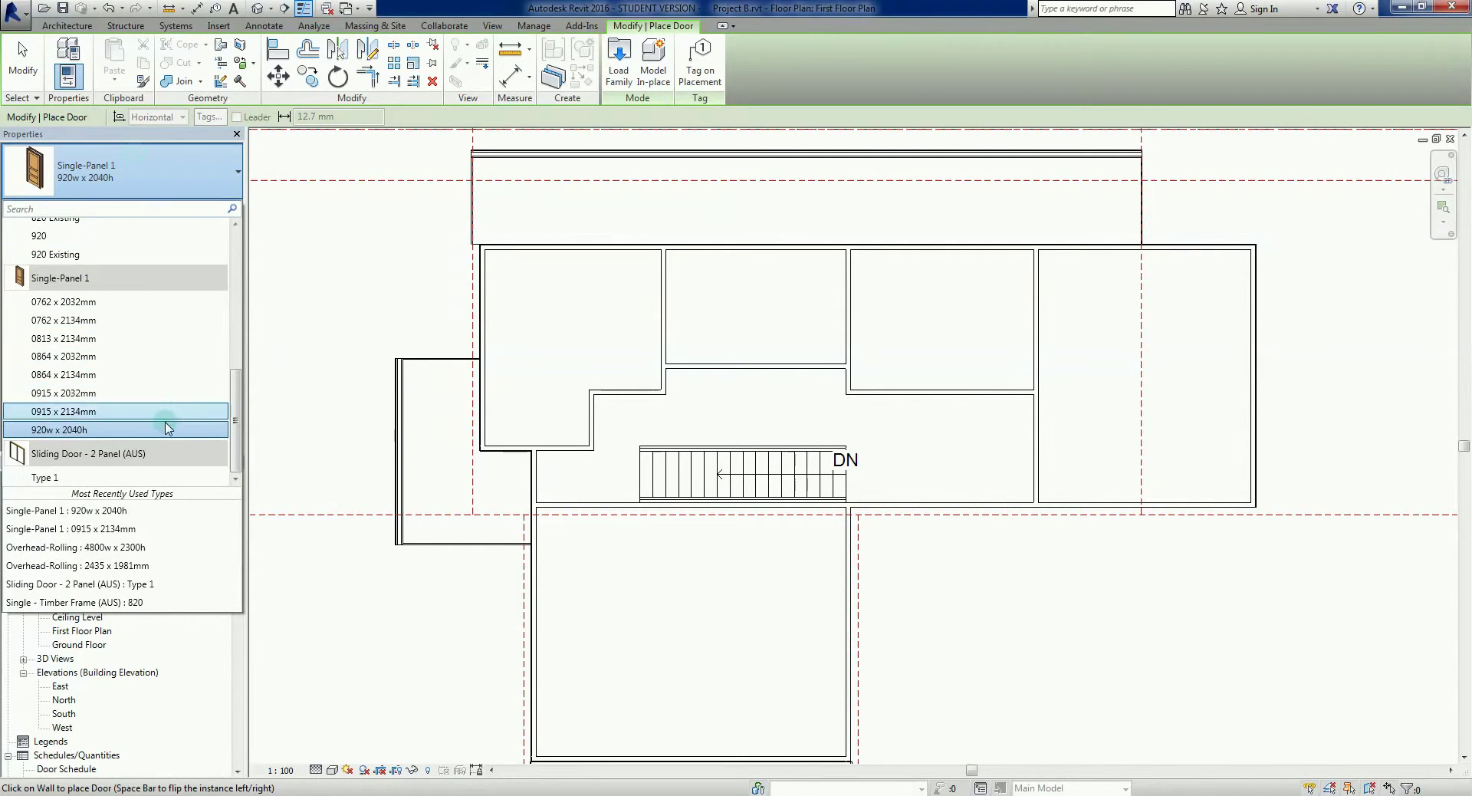
drag(232, 399, 241, 329)
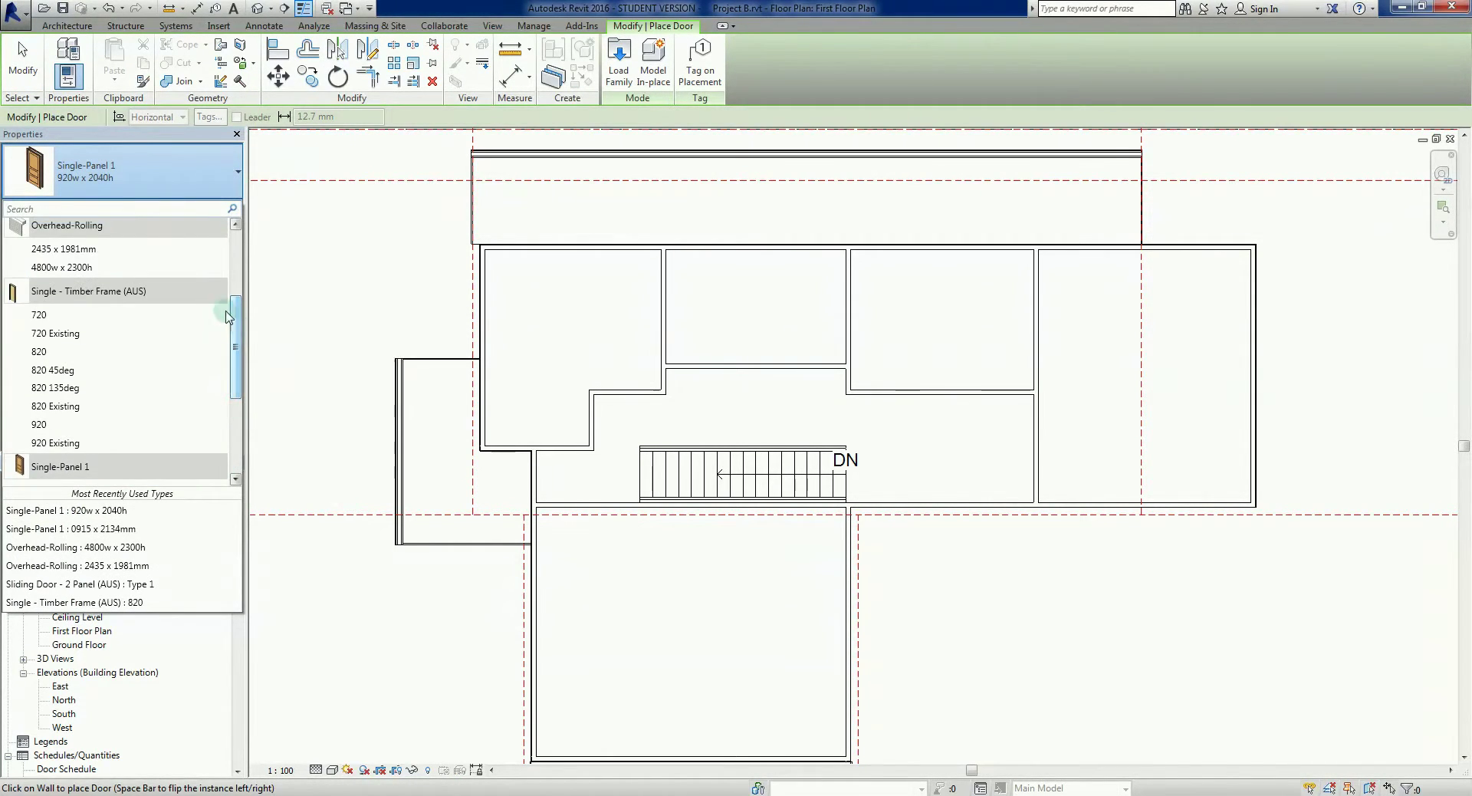
click(77, 353)
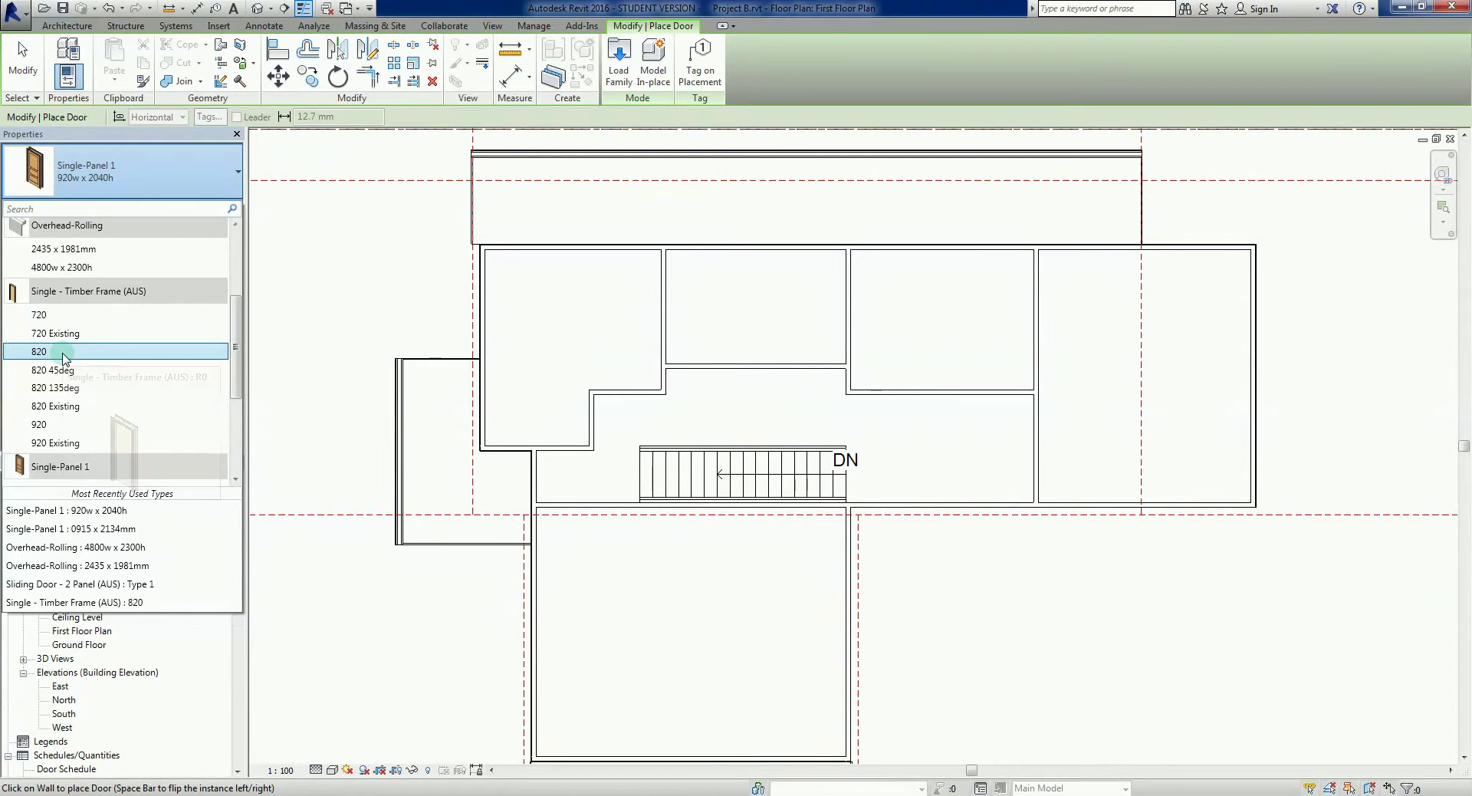
click(77, 352)
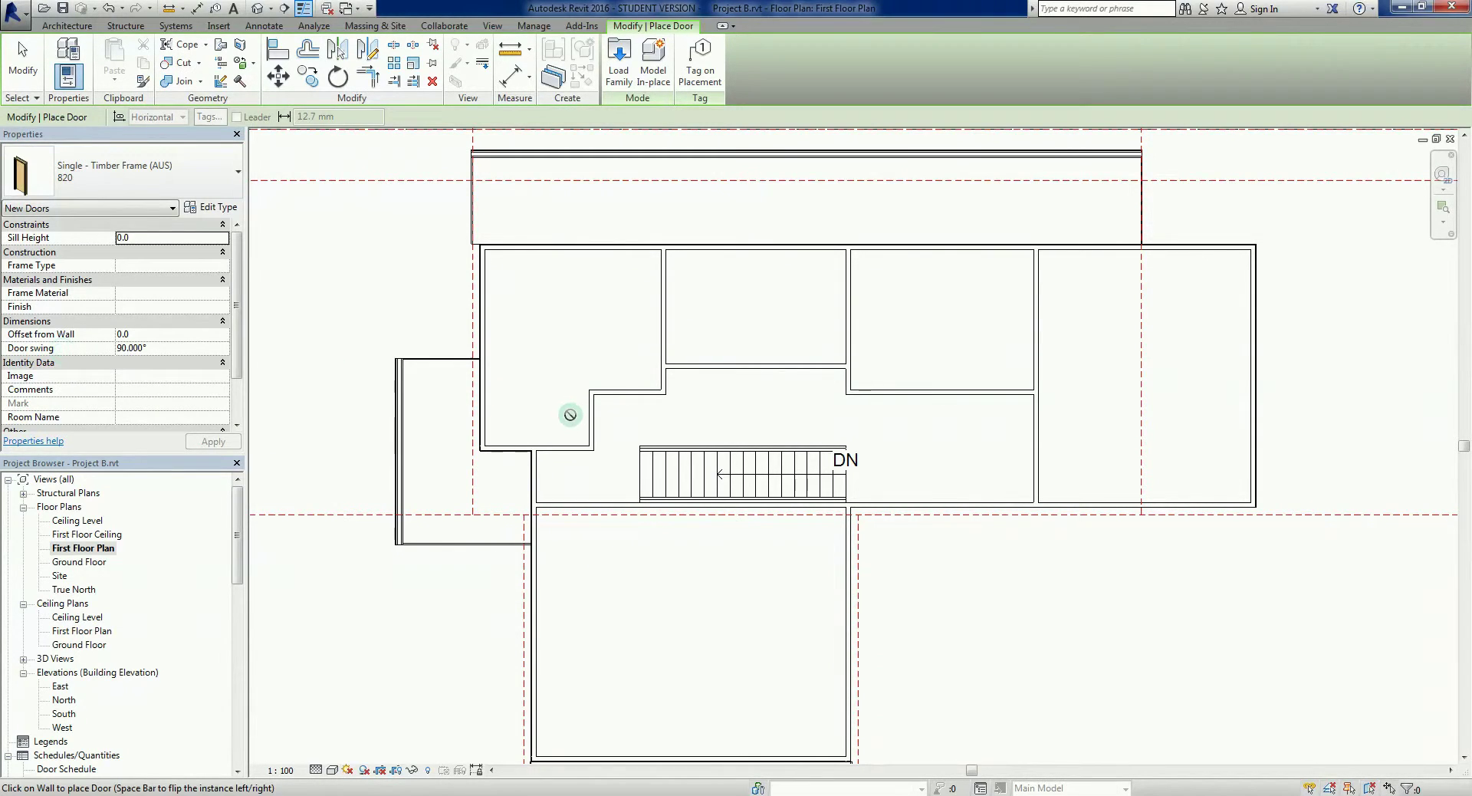
- Place five 820 timber doors in the corridor and room walls, flipping one
scroll(618, 391, up, 2)
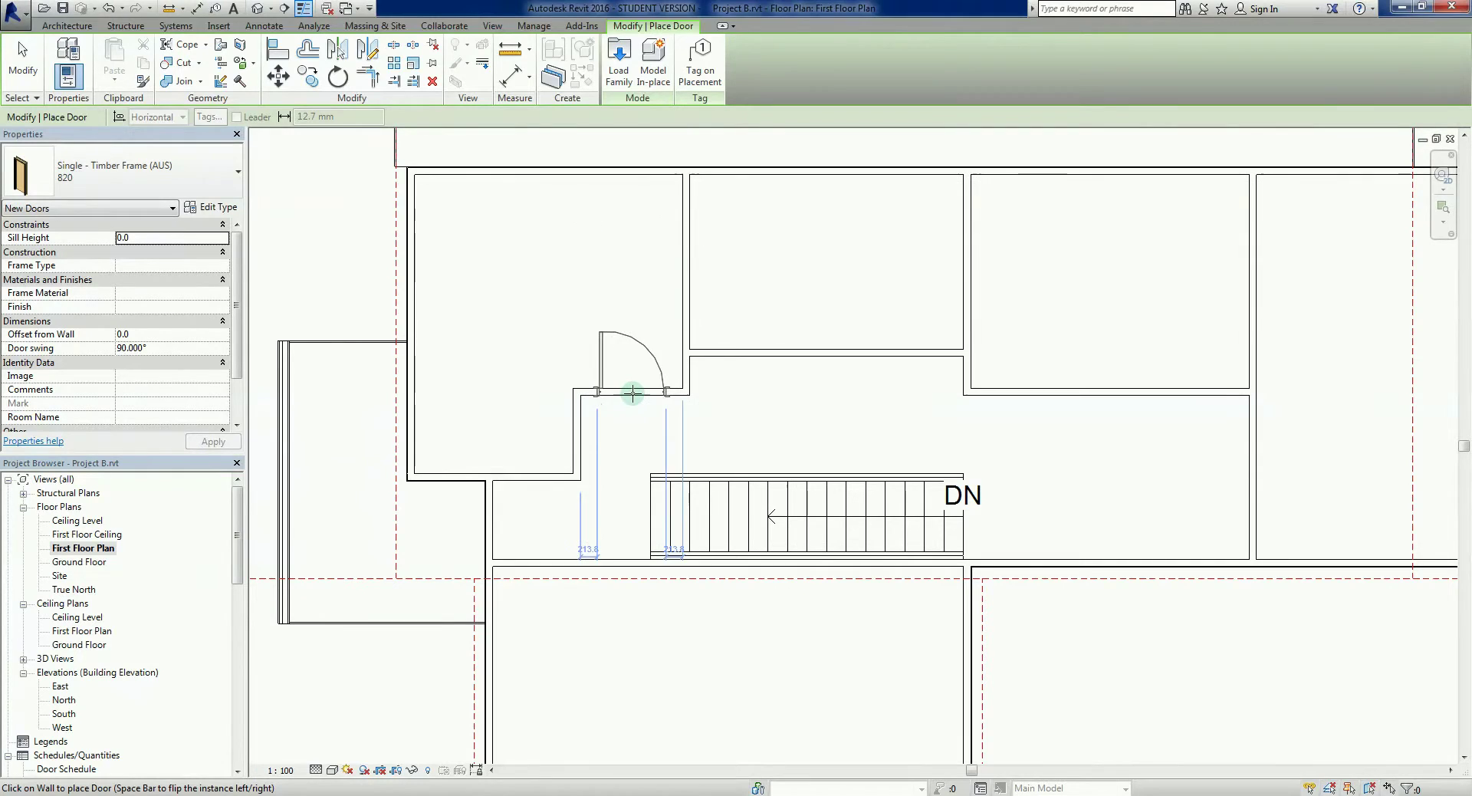
click(632, 393)
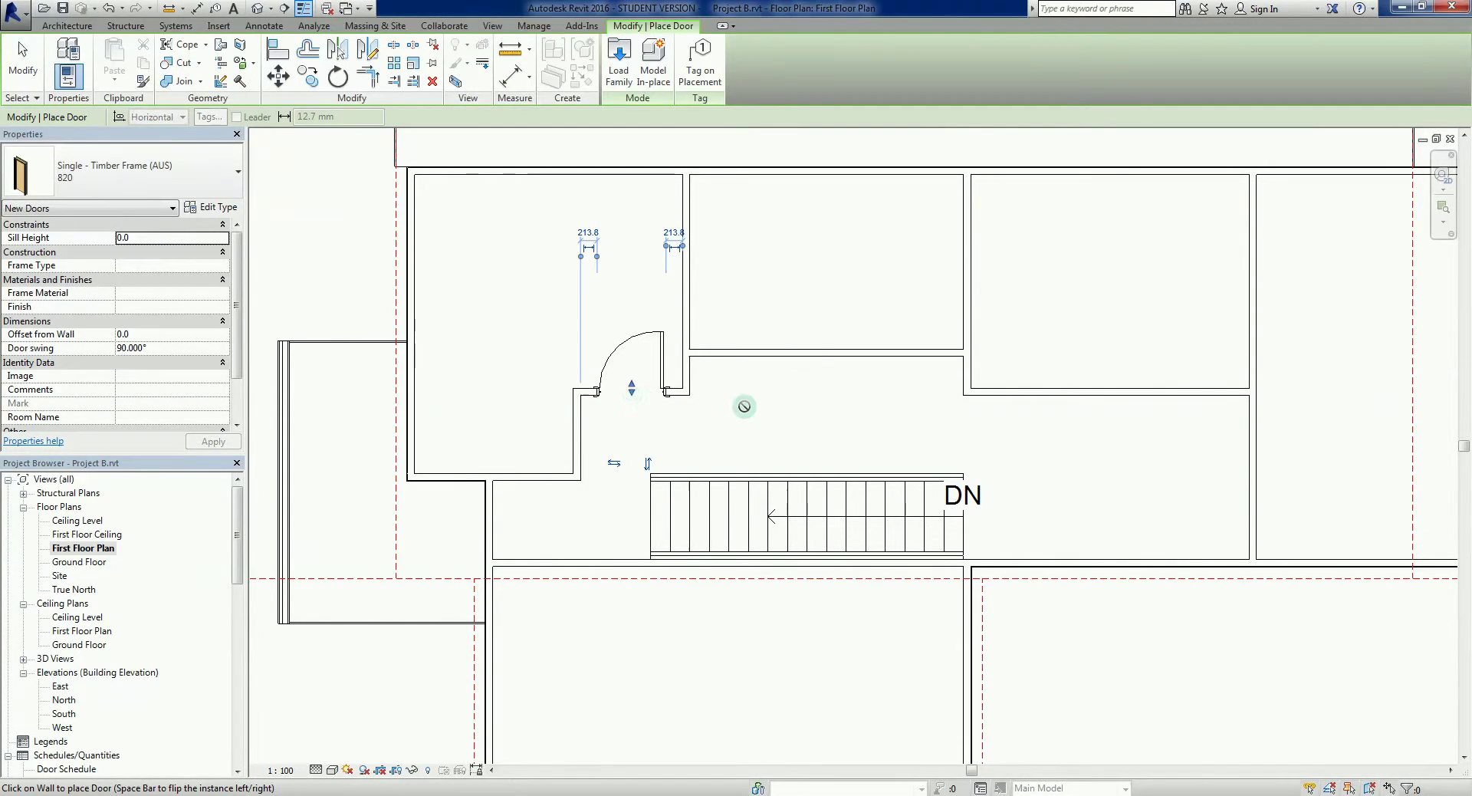
click(816, 355)
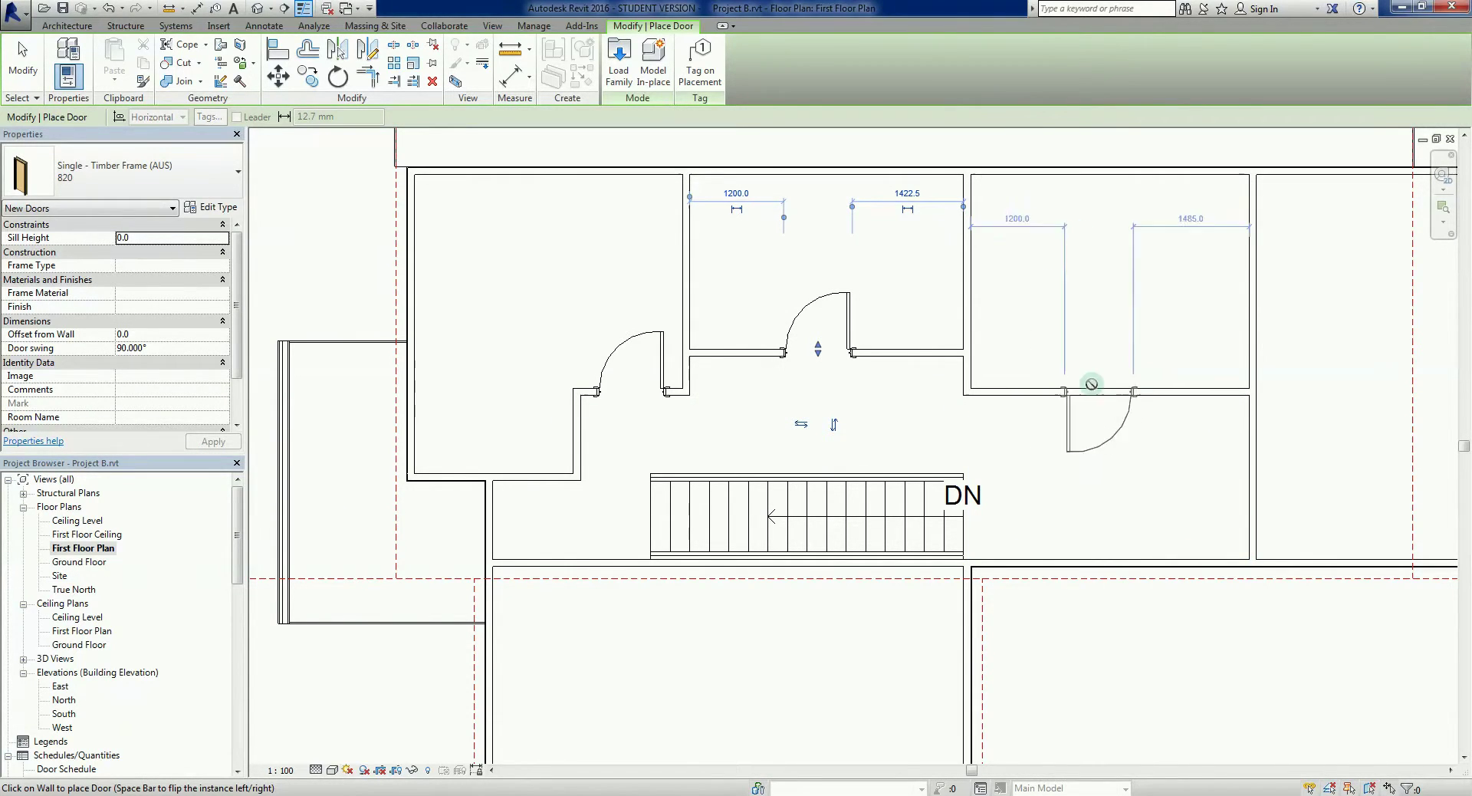
key(space)
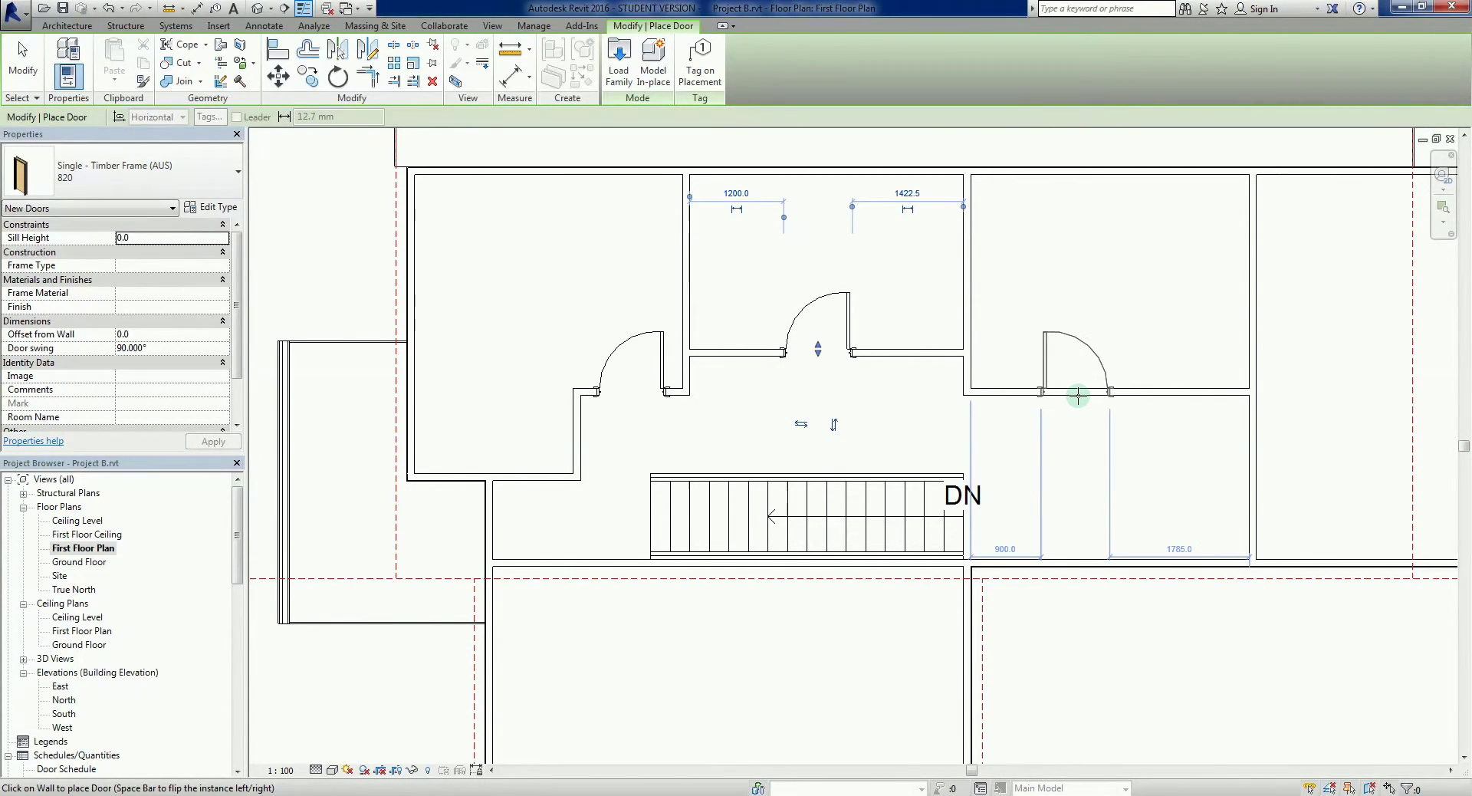
click(1078, 395)
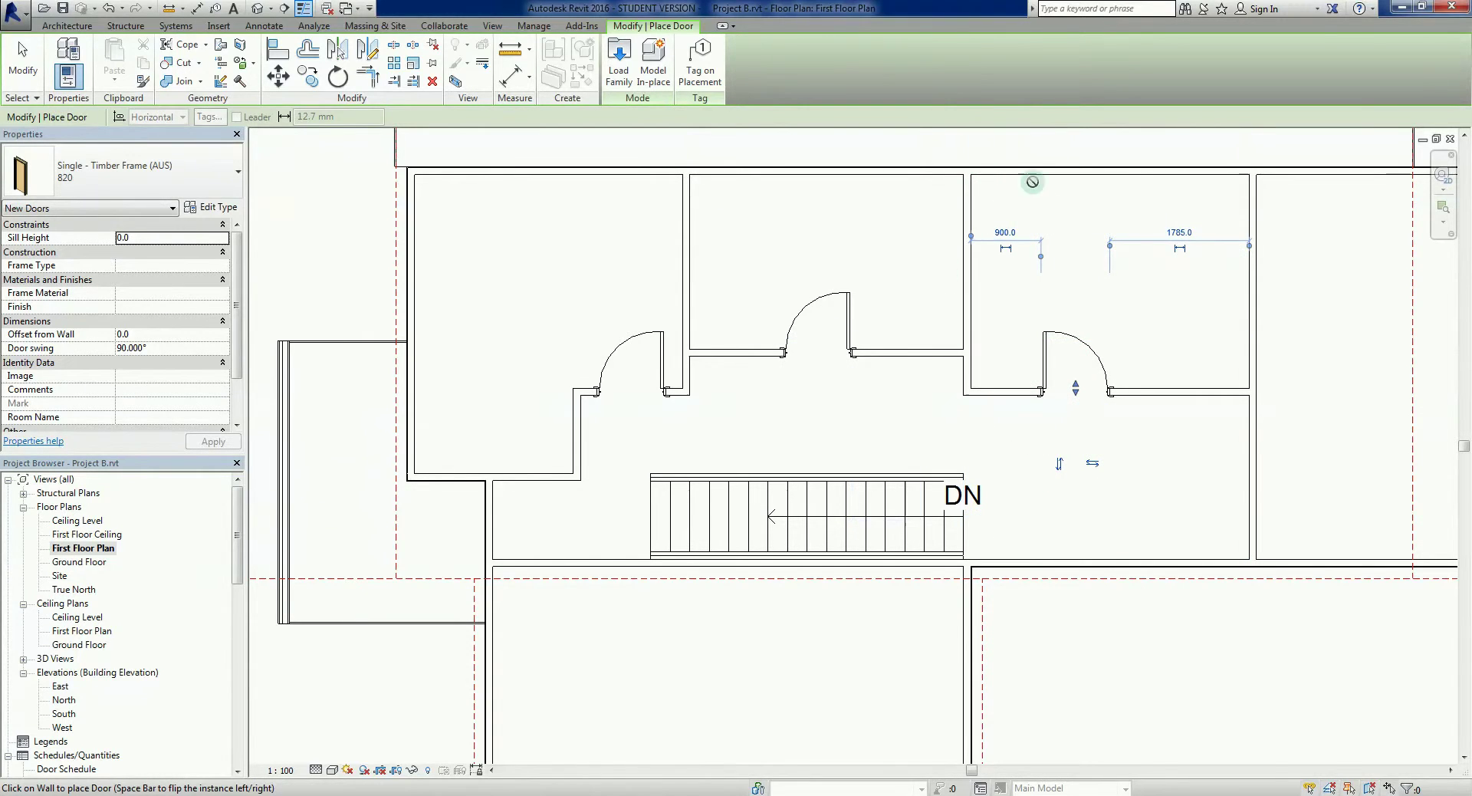
scroll(990, 461, down, 2)
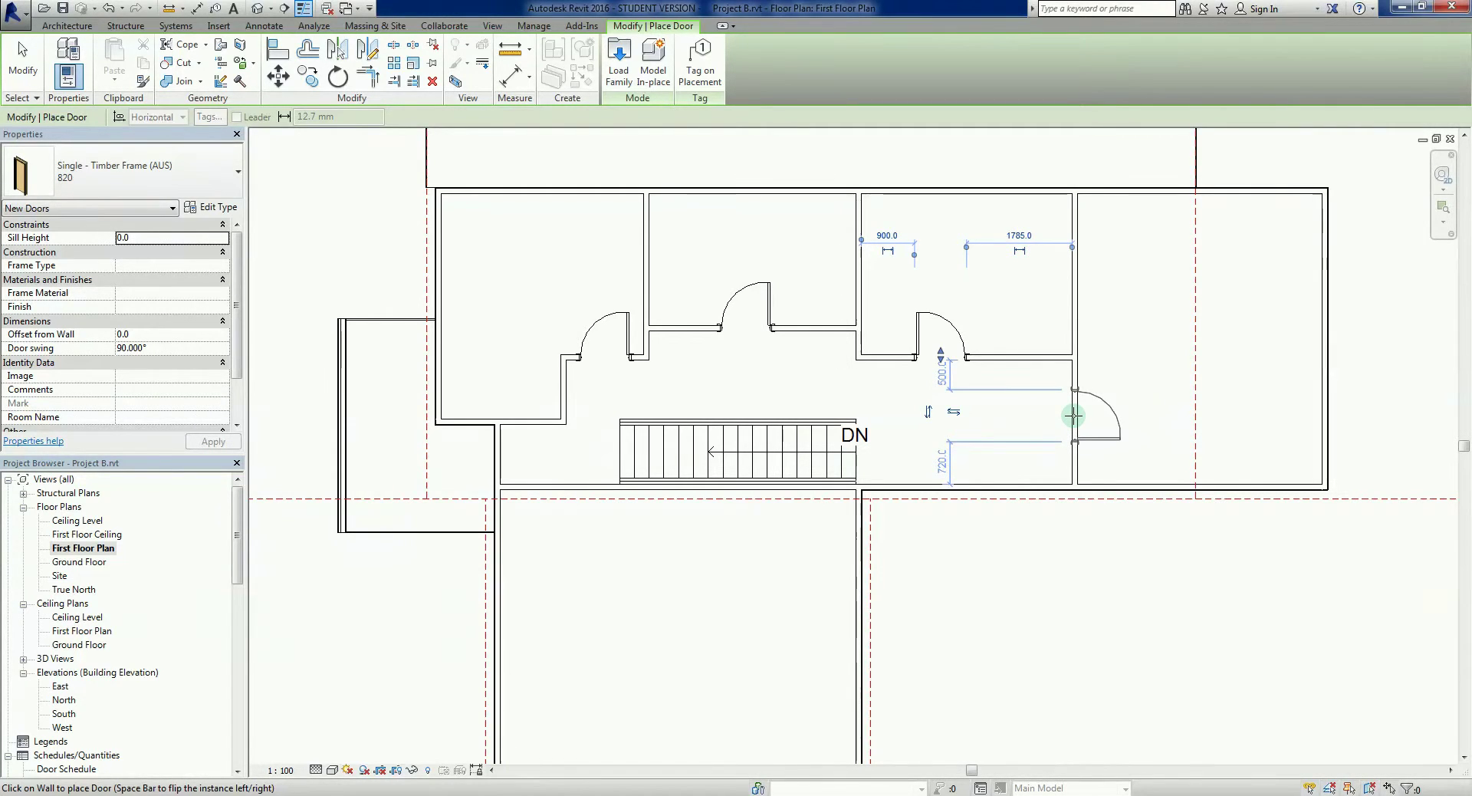
click(1073, 409)
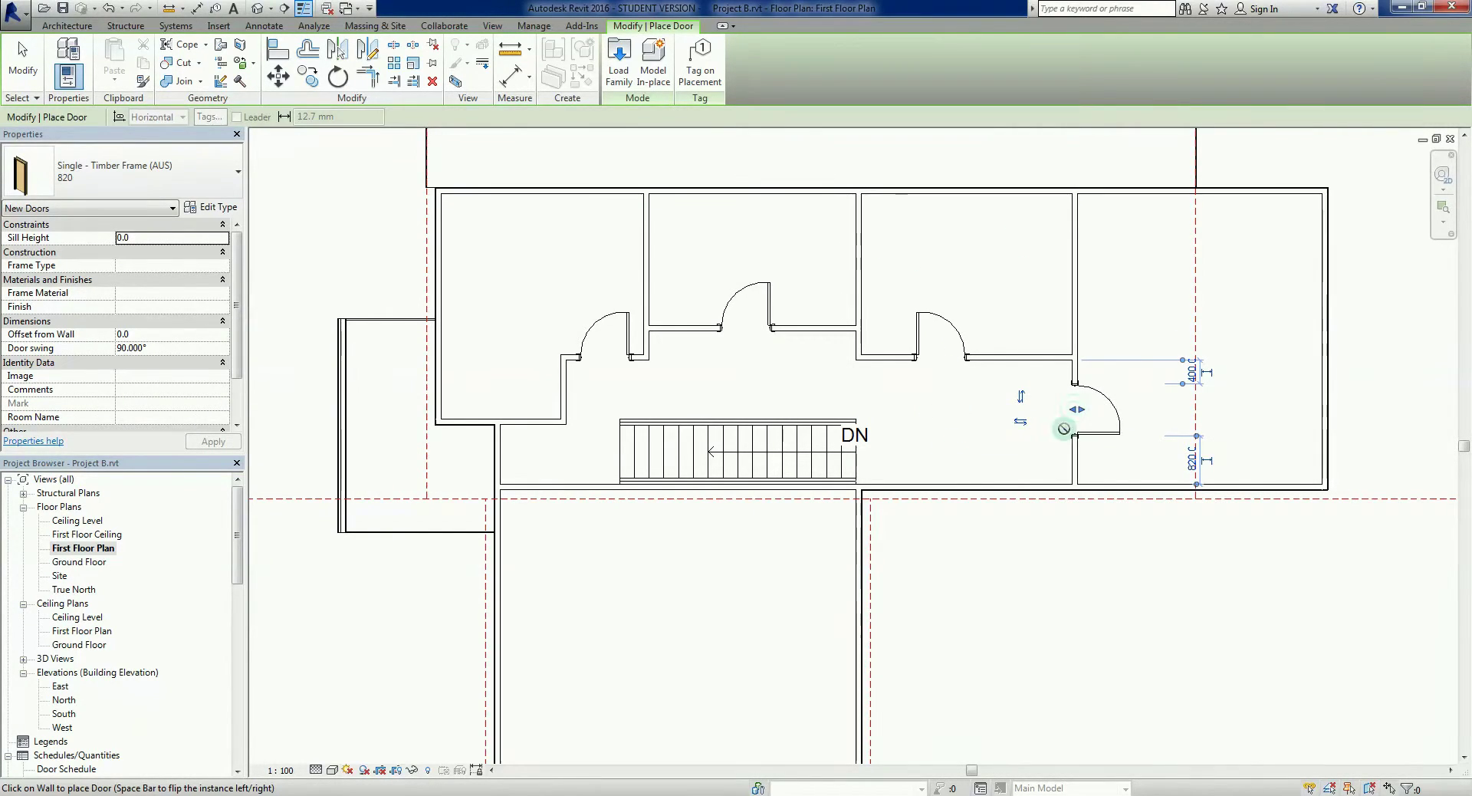
scroll(552, 498, up, 2)
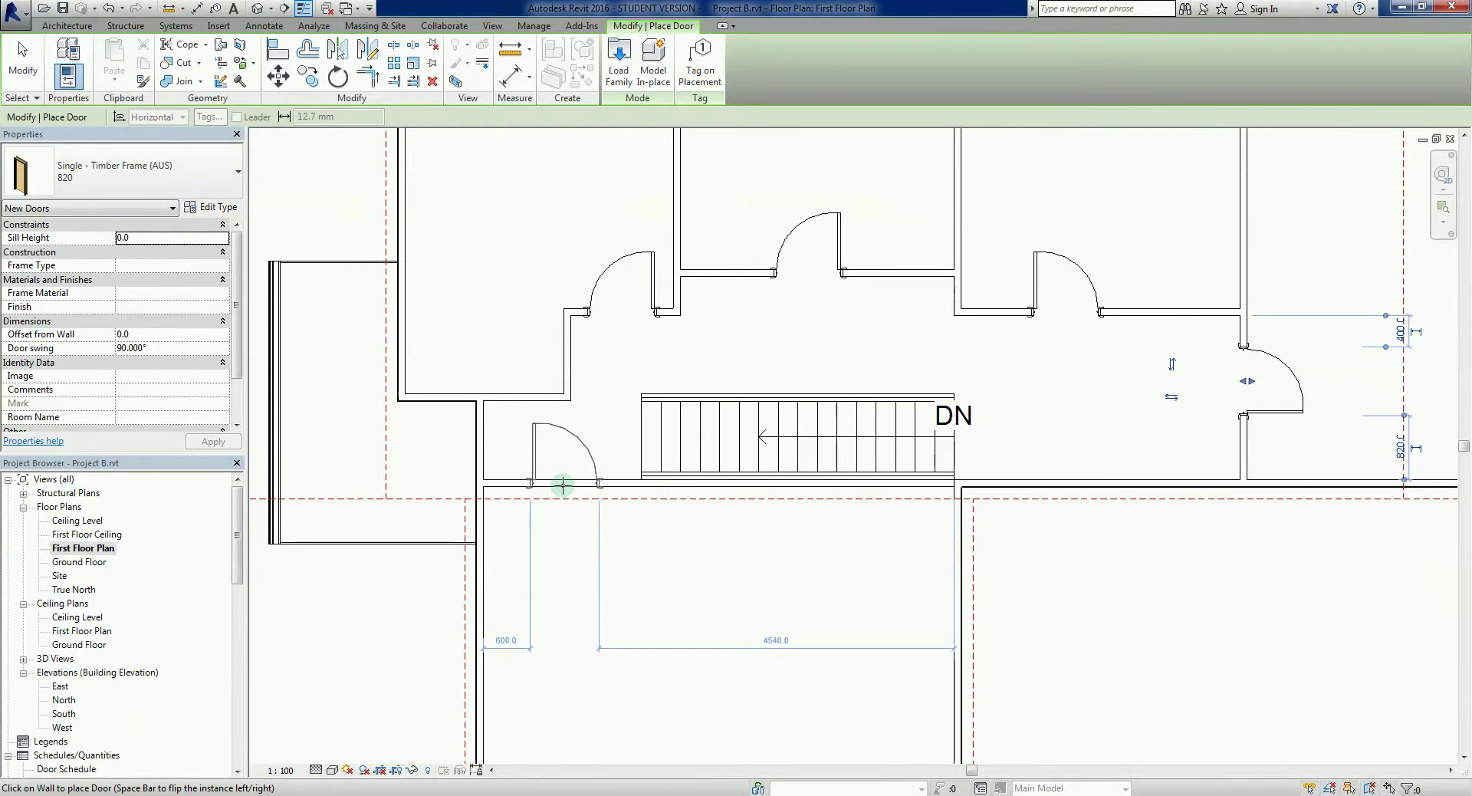
click(561, 480)
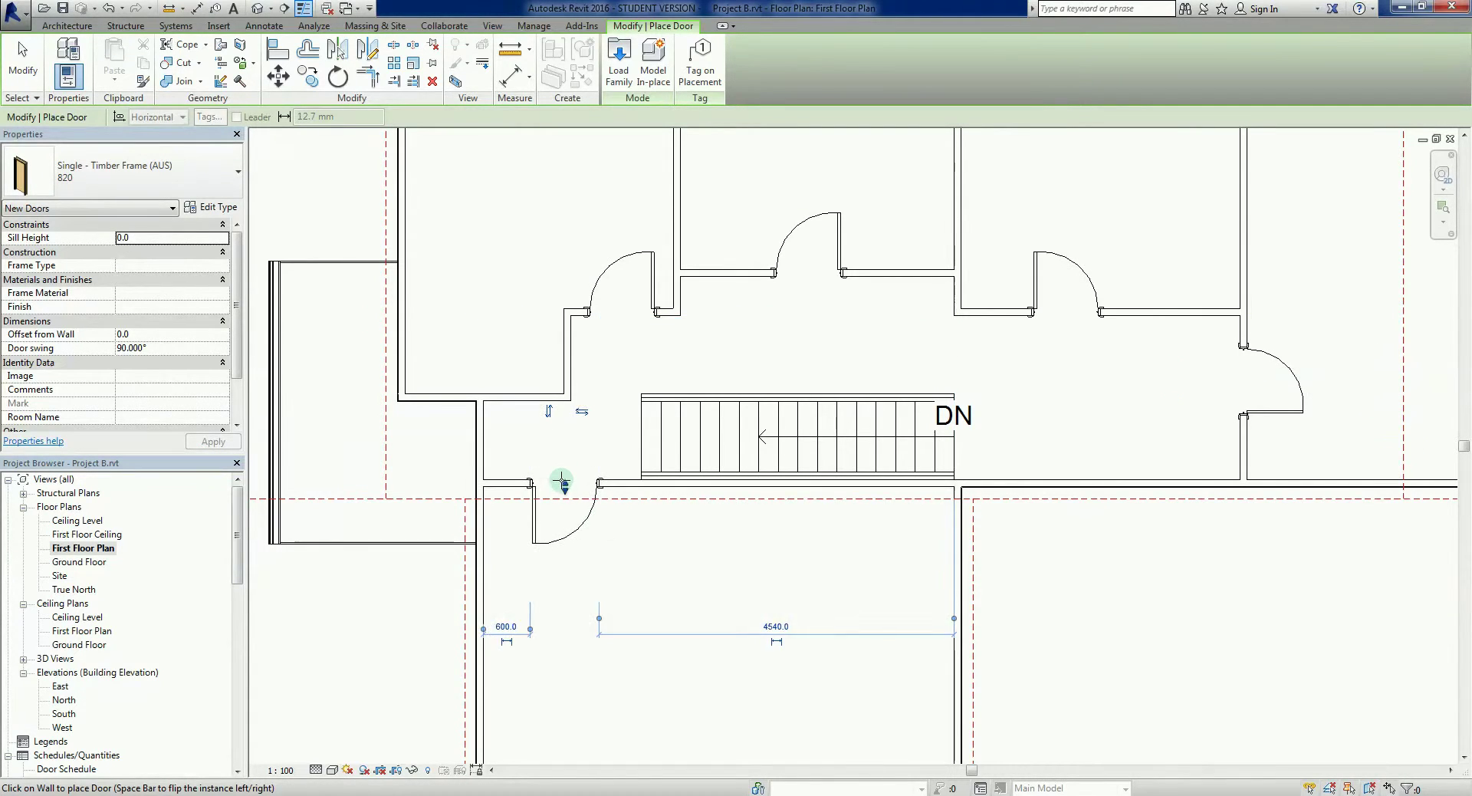
key(Escape)
key(Escape)
scroll(608, 565, down, 3)
- Check the new first-floor doors, then switch to the default 3D view of the house
middle_drag(641, 536, 723, 499)
scroll(723, 499, up, 1)
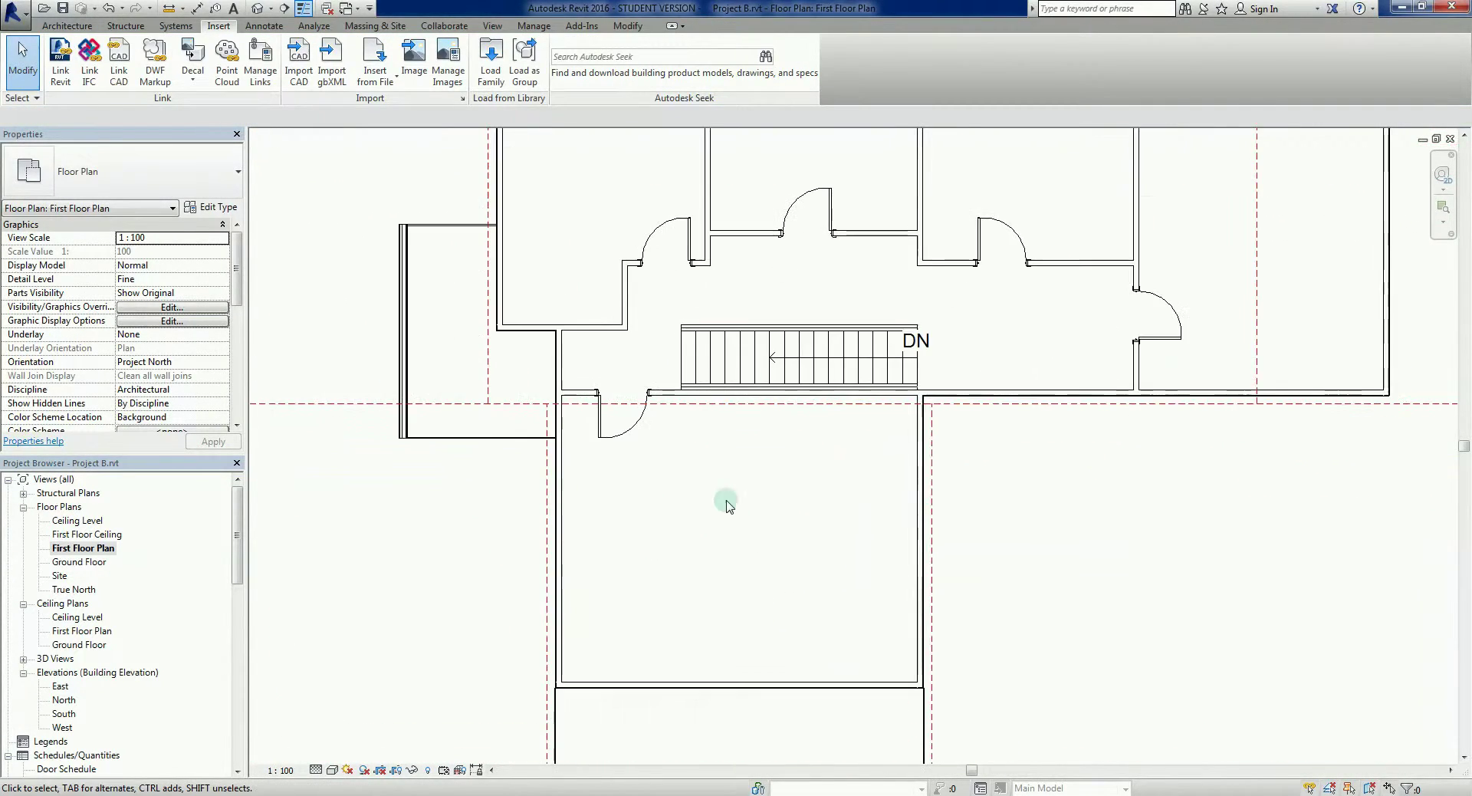
scroll(667, 417, up, 1)
middle_drag(667, 417, 668, 505)
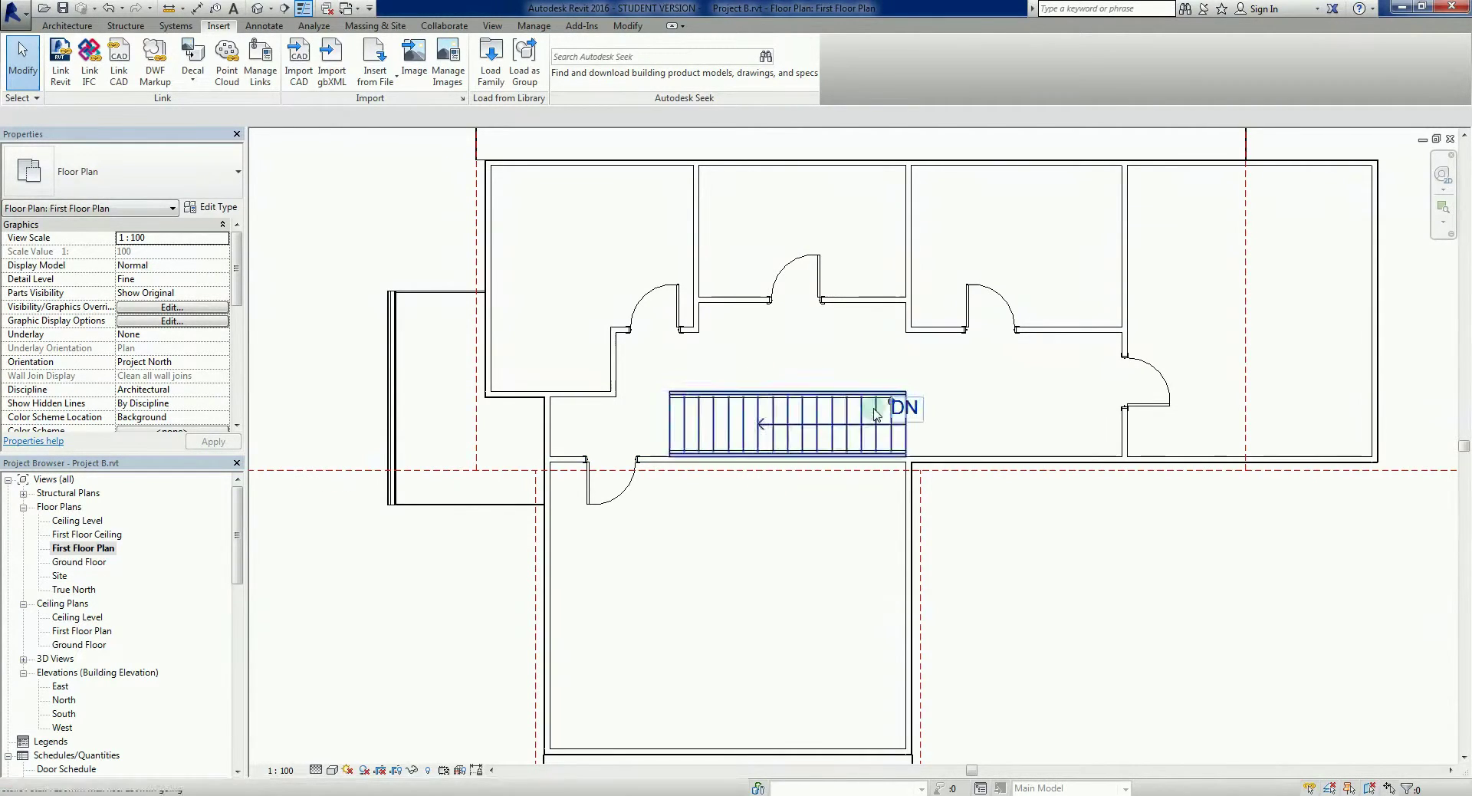
scroll(713, 526, down, 4)
scroll(737, 529, down, 1)
middle_drag(737, 529, 725, 515)
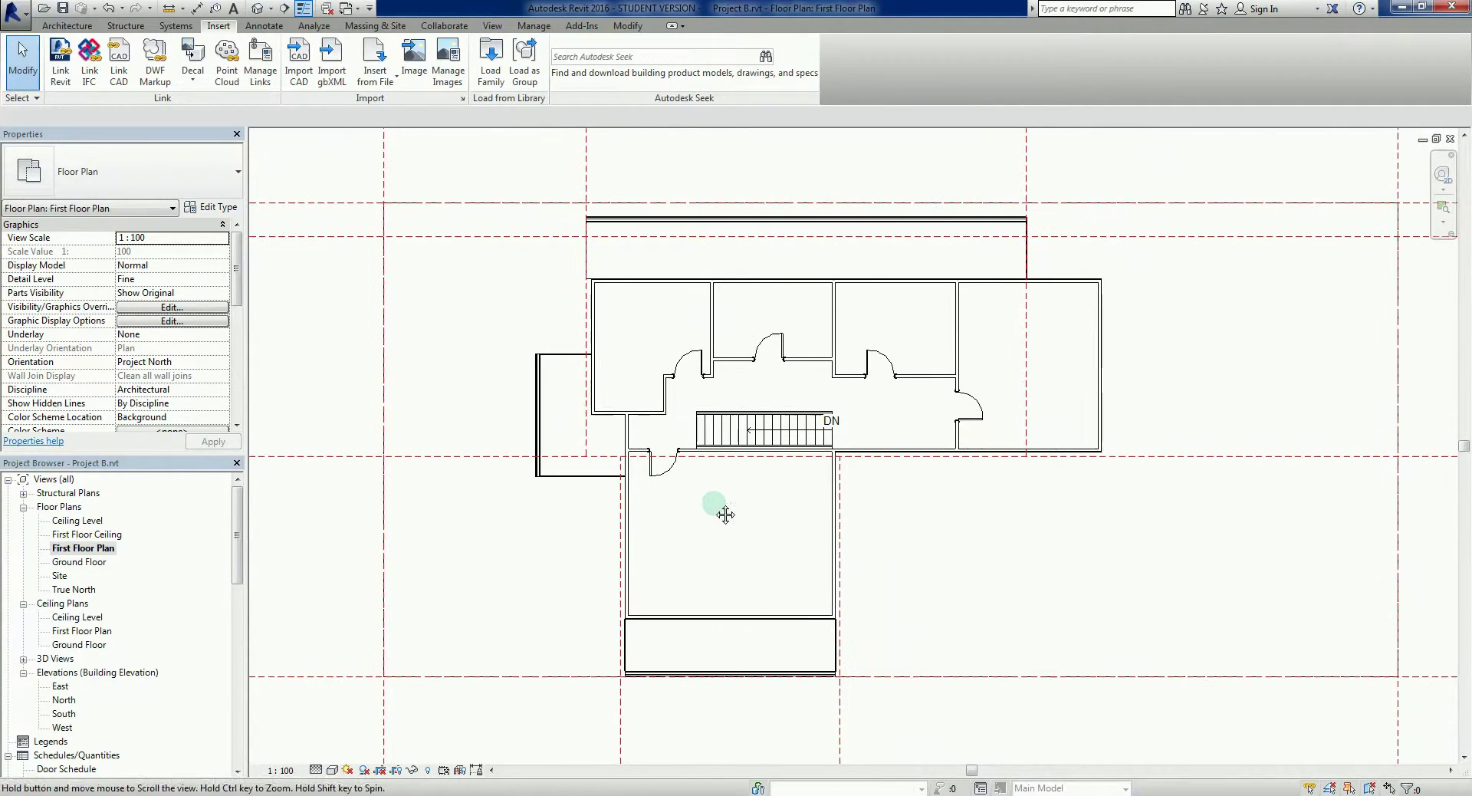
click(258, 9)
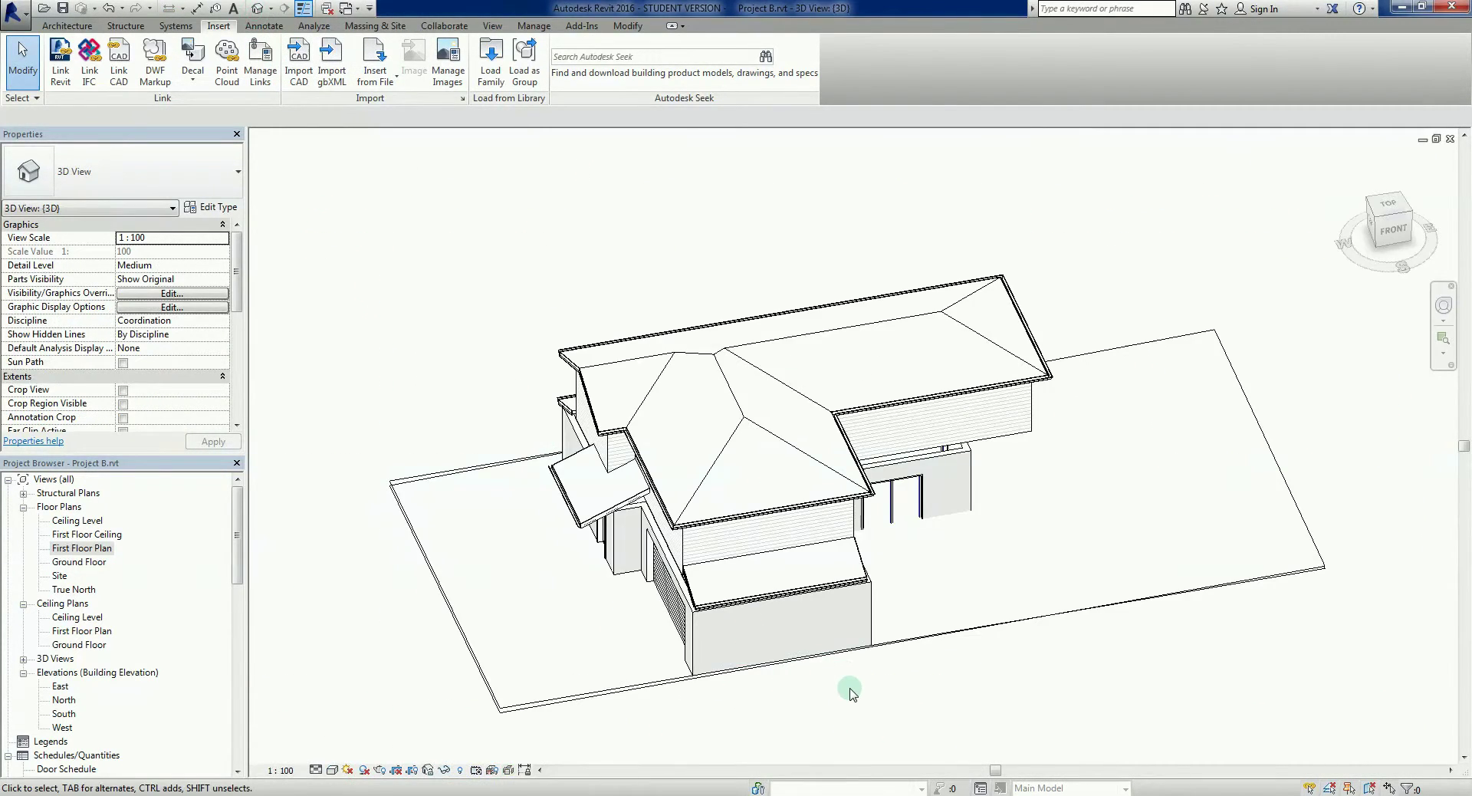
shift+middle_drag(838, 693, 1157, 534)
scroll(871, 591, up, 5)
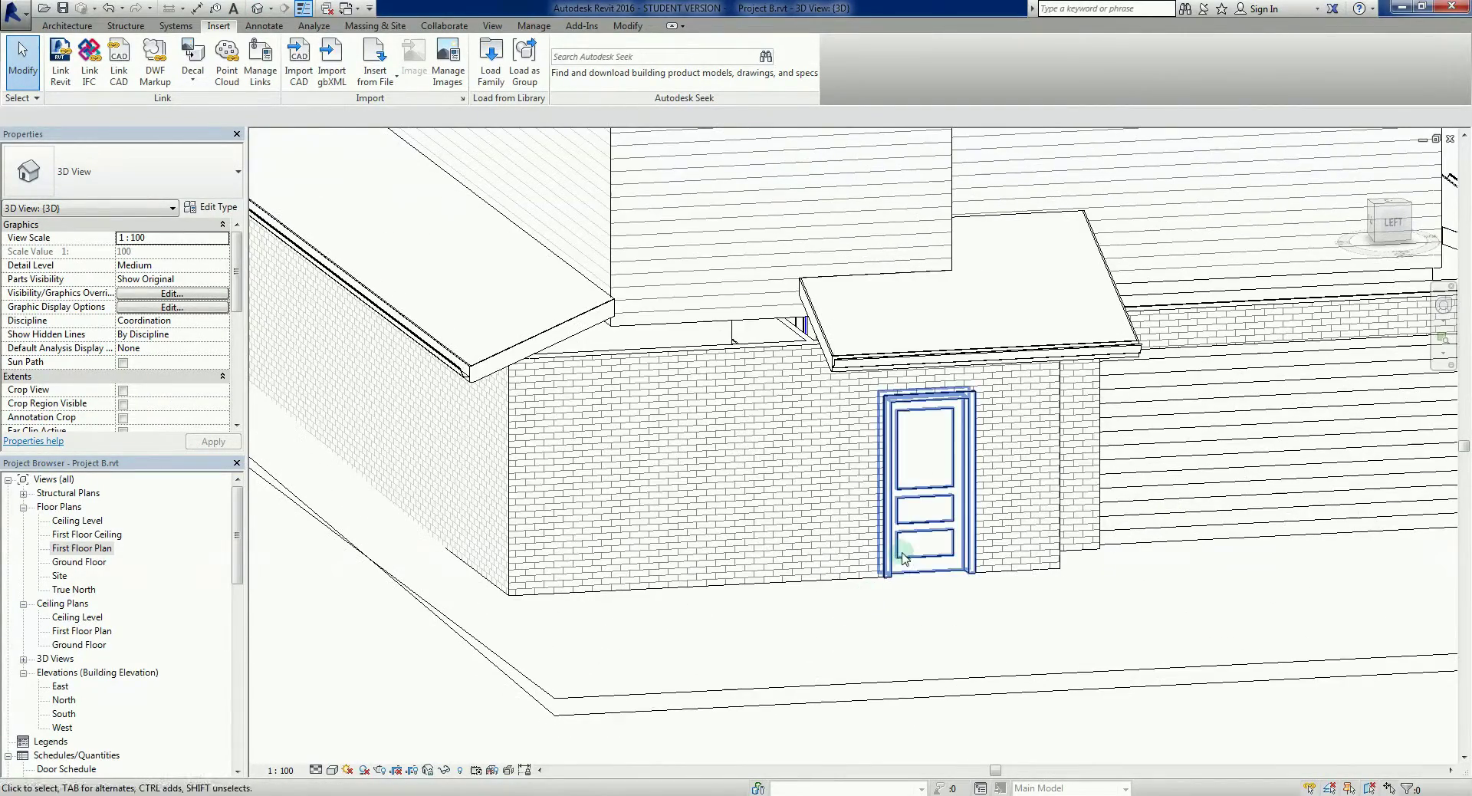
scroll(904, 564, down, 6)
shift+middle_drag(953, 625, 477, 688)
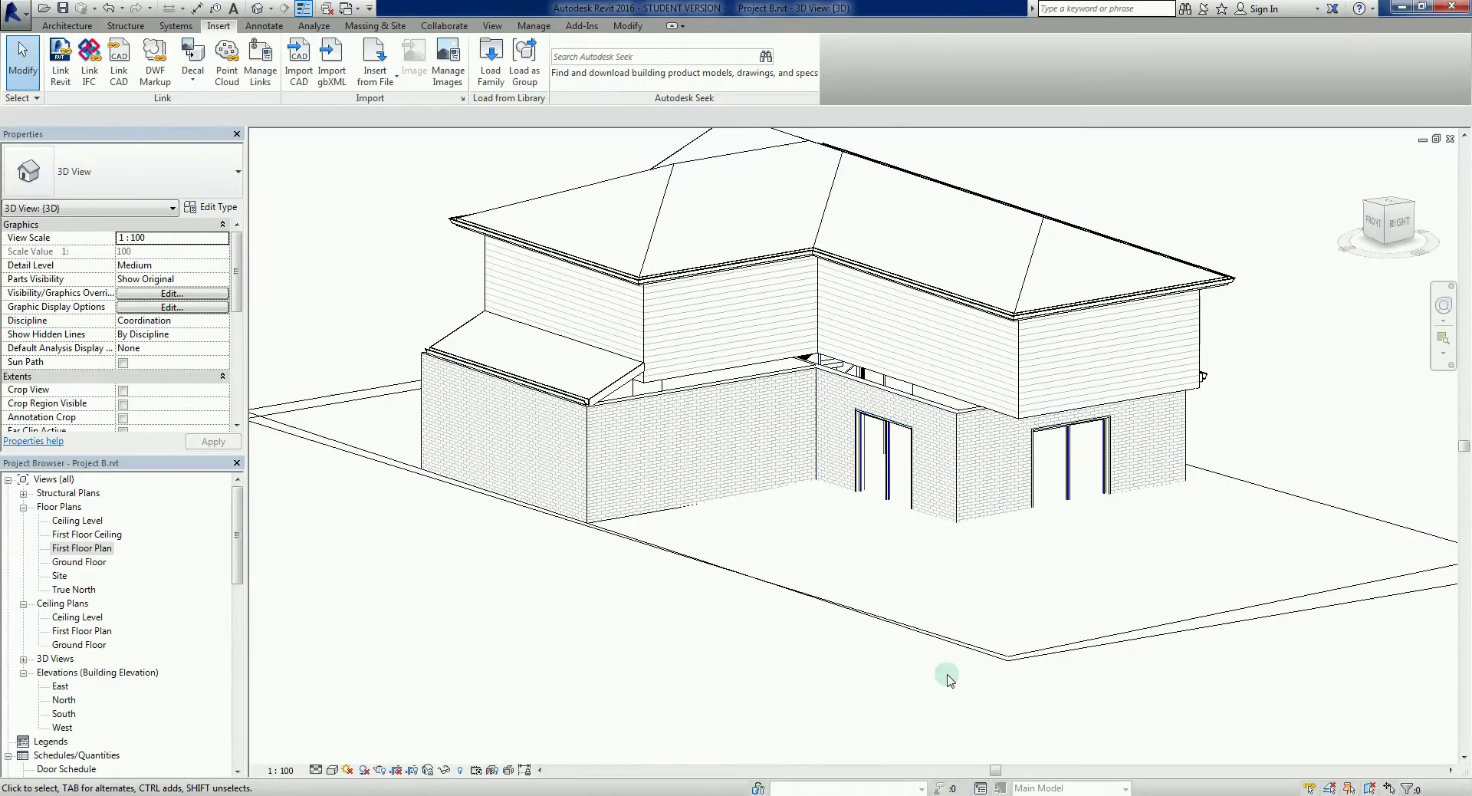
shift+middle_drag(949, 679, 1012, 420)
scroll(848, 601, up, 3)
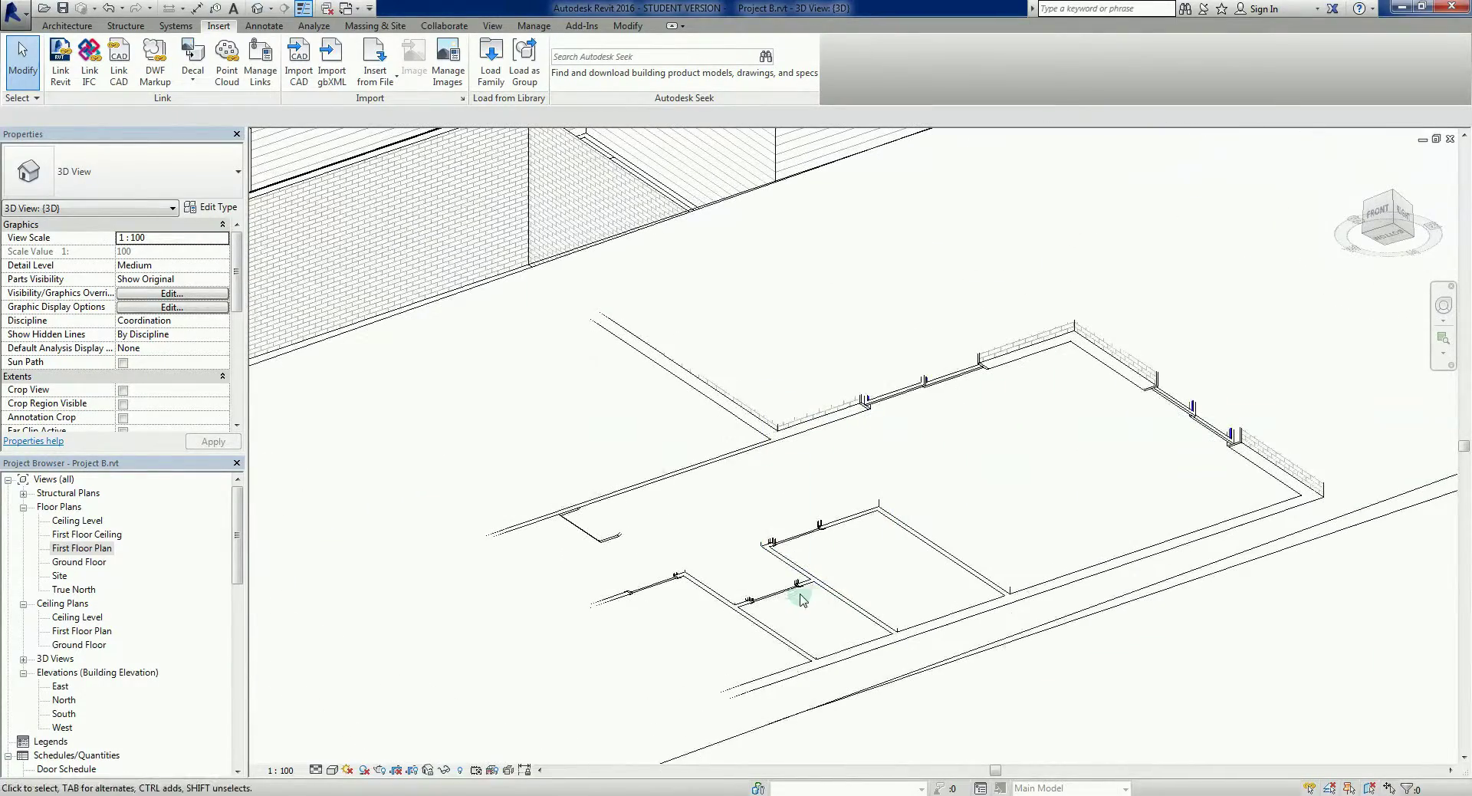
shift+middle_drag(836, 550, 877, 637)
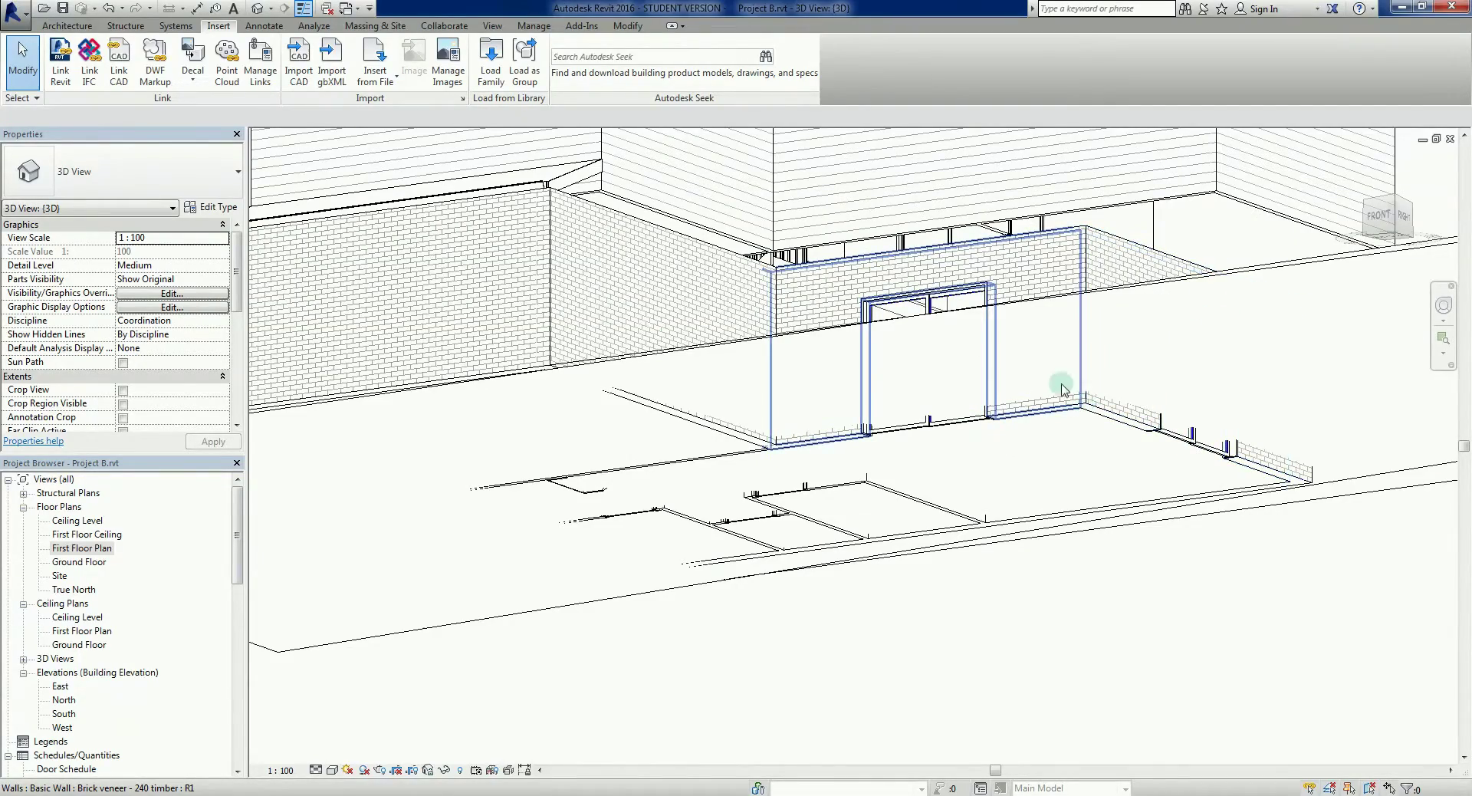
shift+middle_drag(1058, 352, 862, 670)
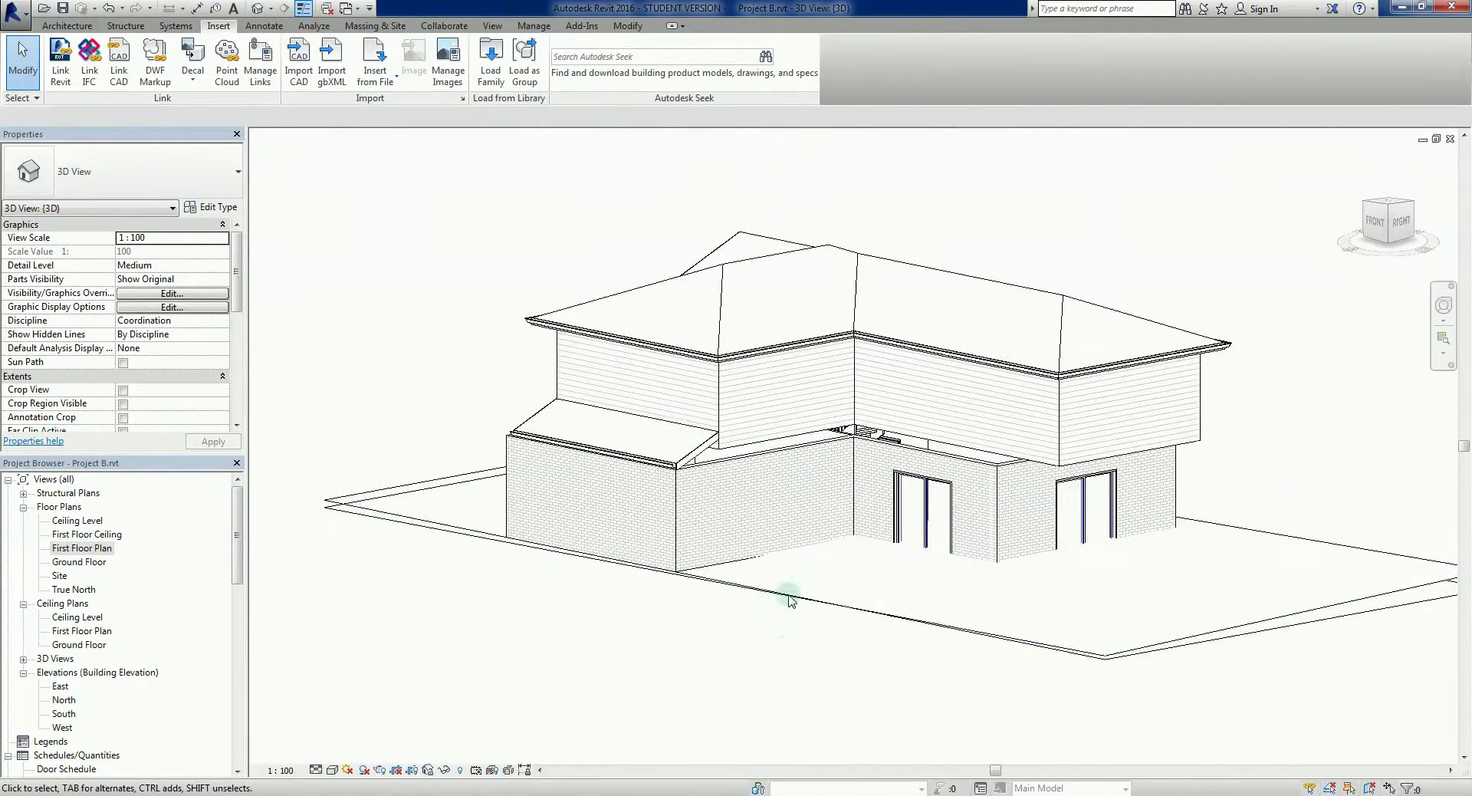
shift+middle_drag(790, 601, 1028, 675)
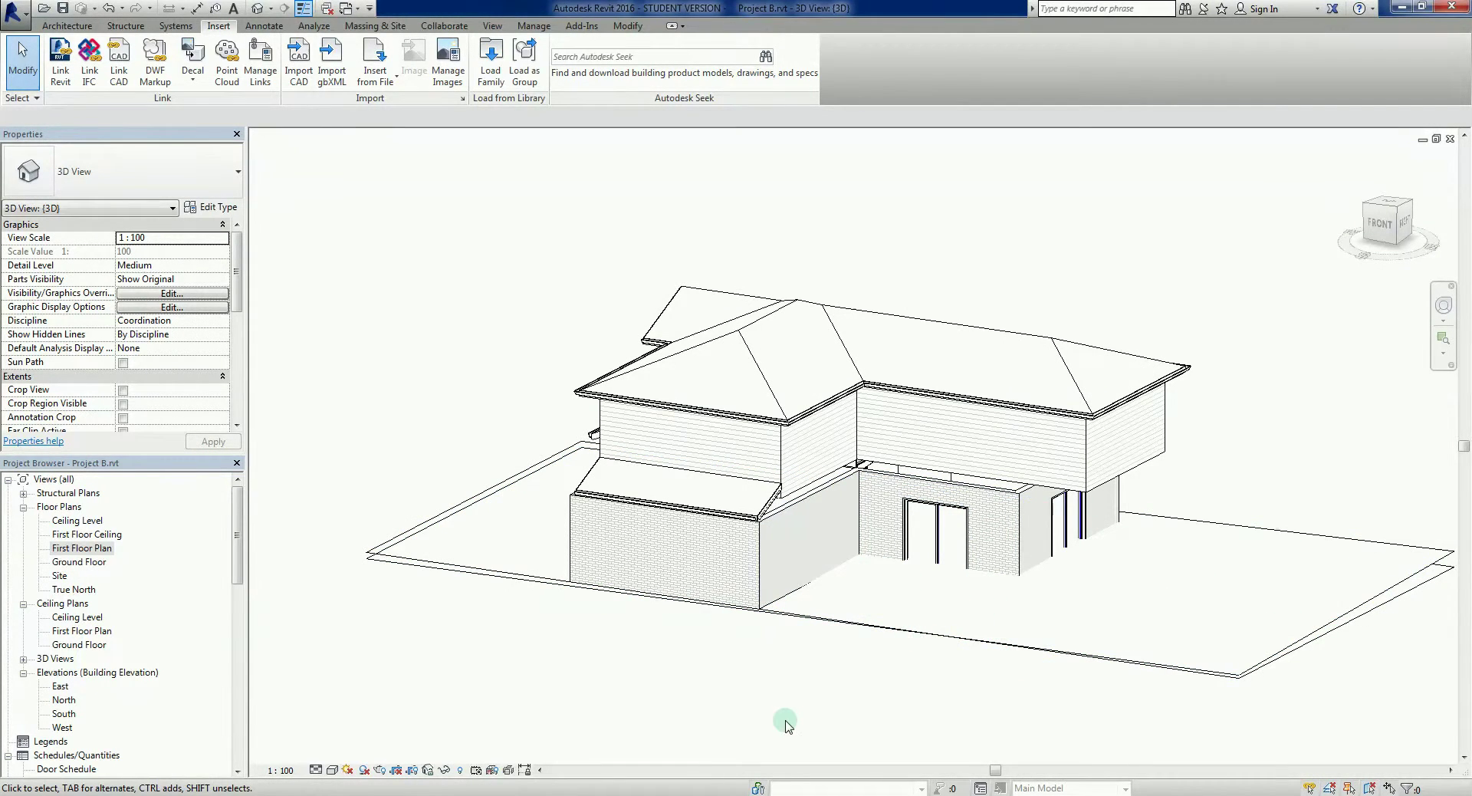
shift+middle_drag(789, 690, 982, 684)
scroll(936, 713, up, 5)
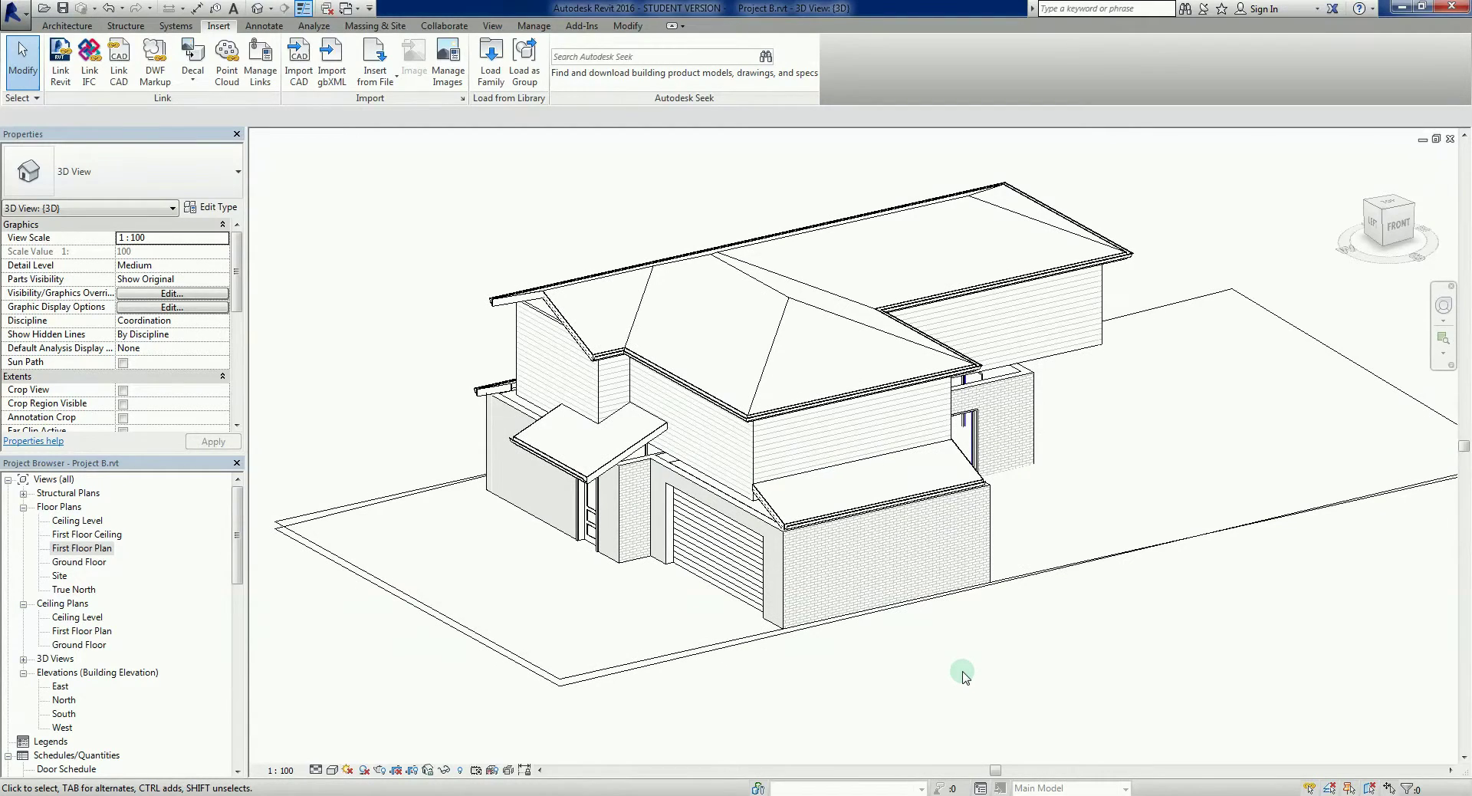